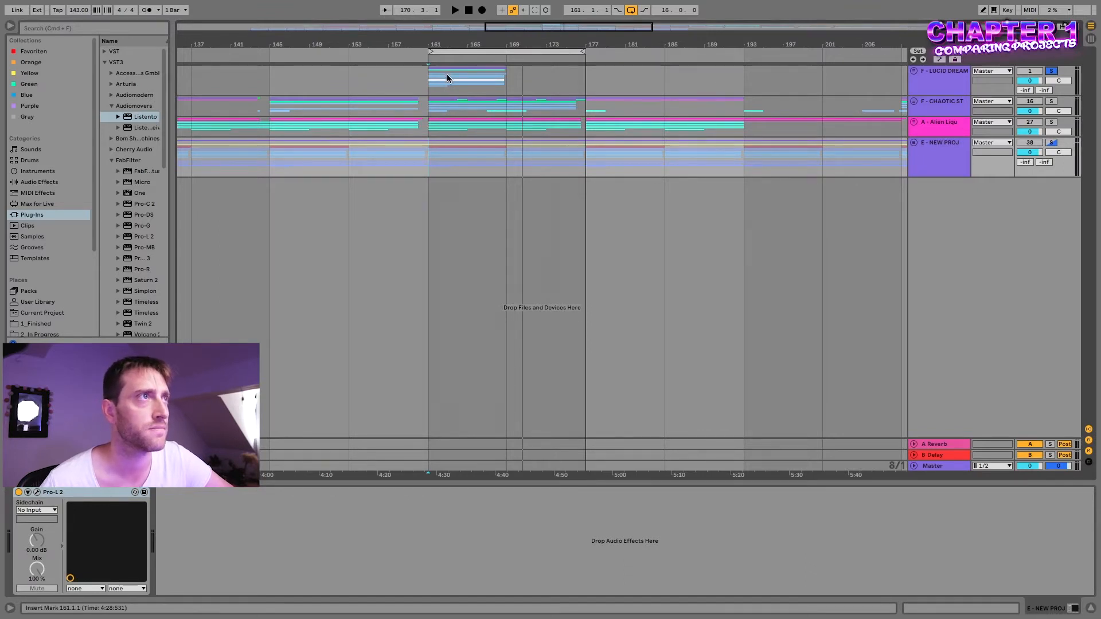
- Play the soloed F - LUCID DREAM group from bar 161 to hear its section
key("space")
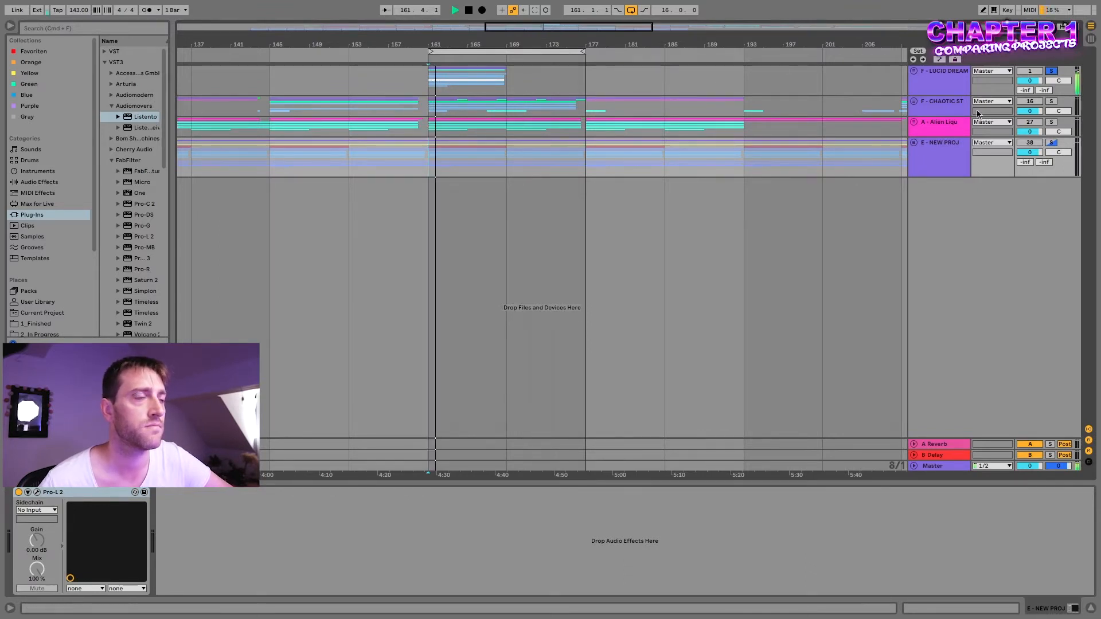
left_click(444, 88)
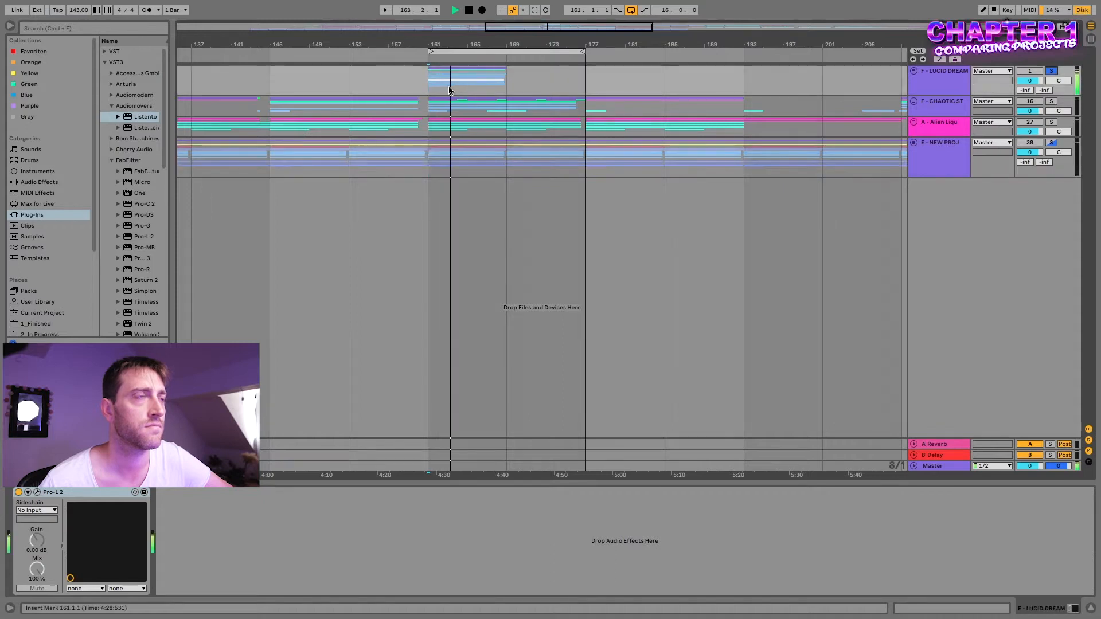
key("space")
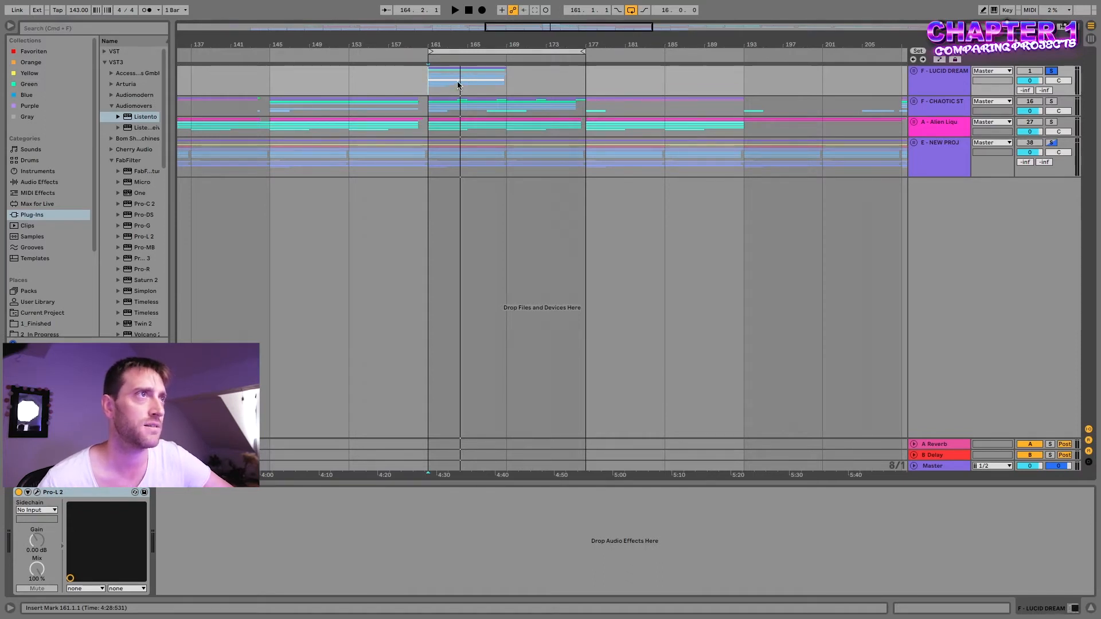
- Solo the F - CHAOTIC STATE of MIND group and listen to it from bar 161
left_click(431, 105)
key("space")
left_click(1052, 103)
left_click(457, 110)
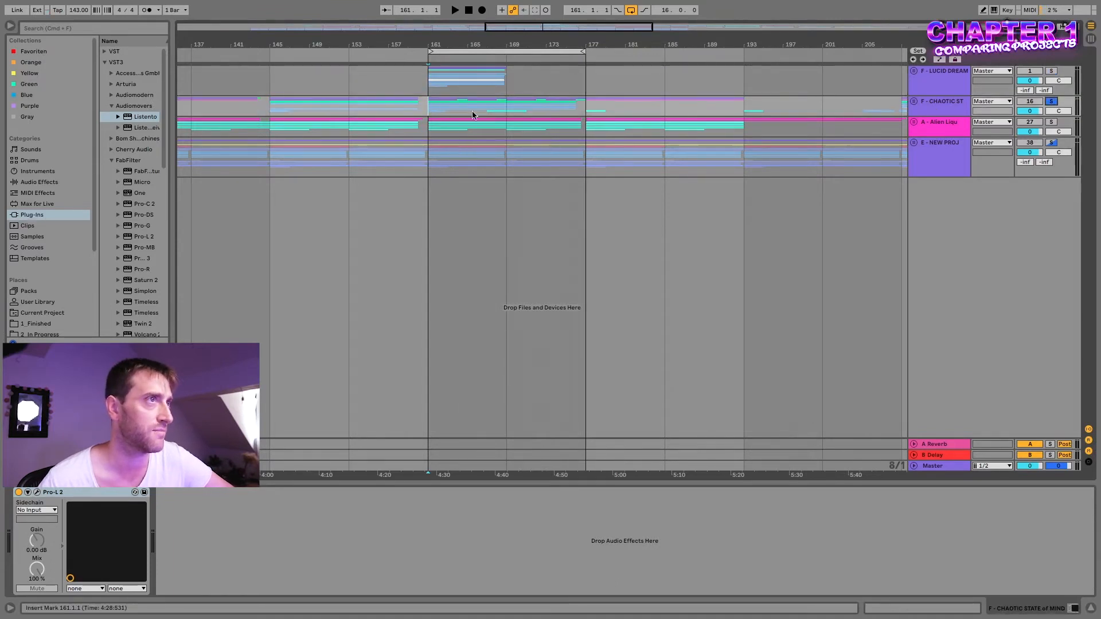
key("space")
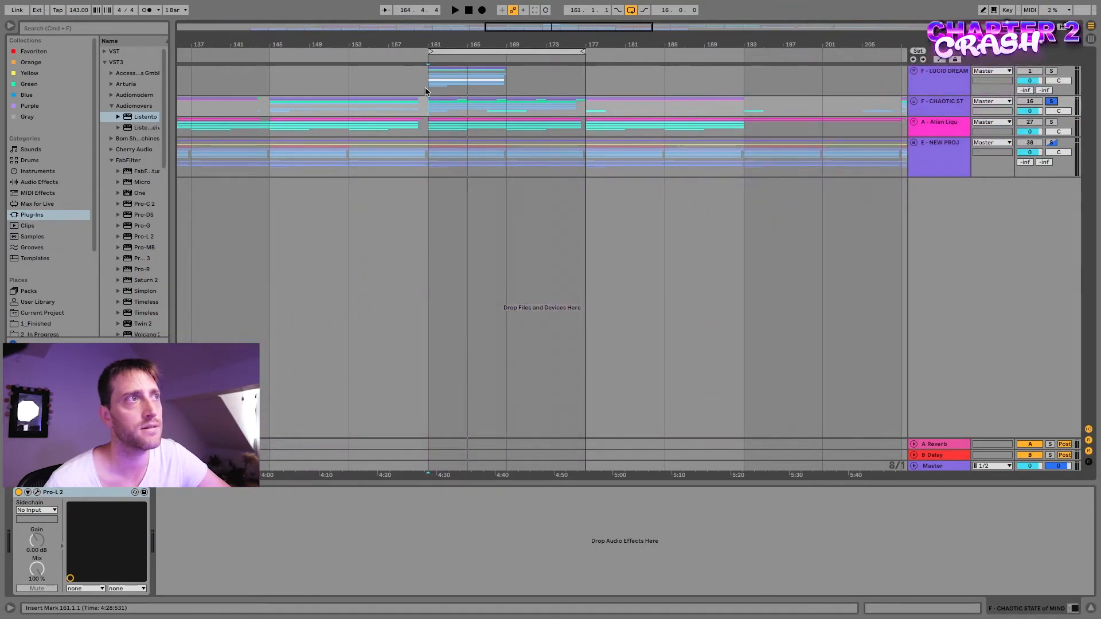
- Compare F - LUCID DREAM with F - CHAOTIC STATE of MIND by soloing each during playback from bar 161
left_click(428, 133)
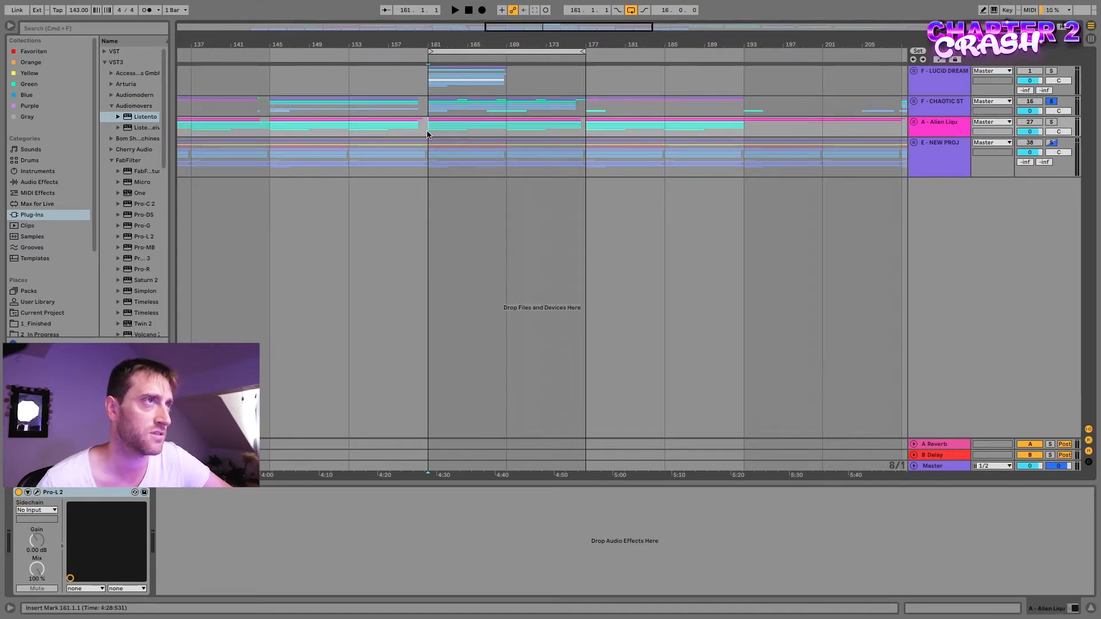
left_click(428, 84)
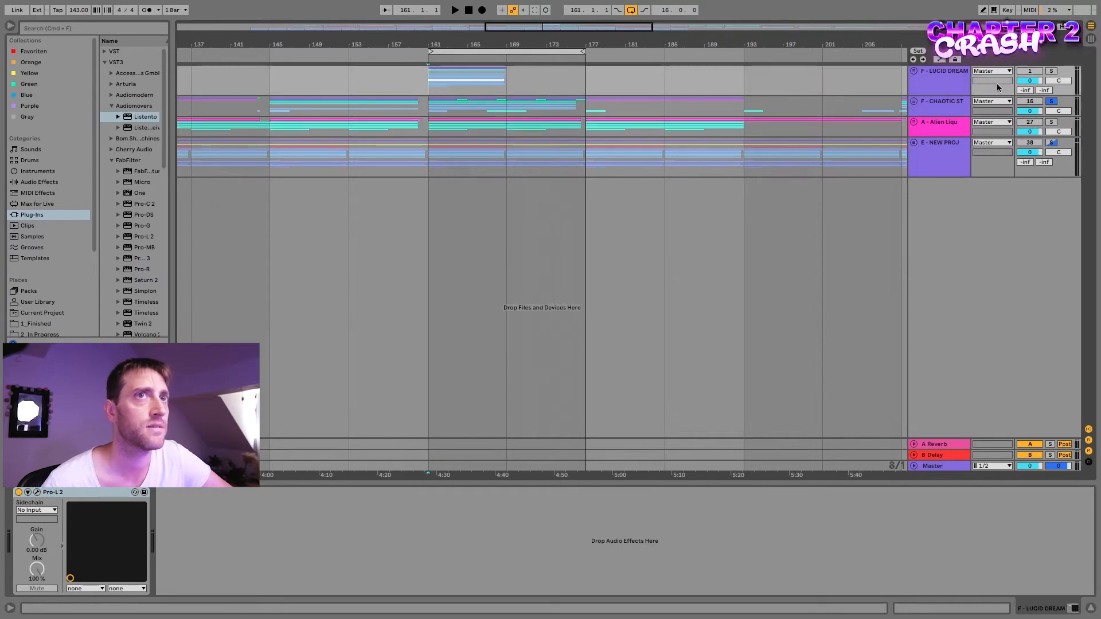
left_click(1051, 71)
key("space")
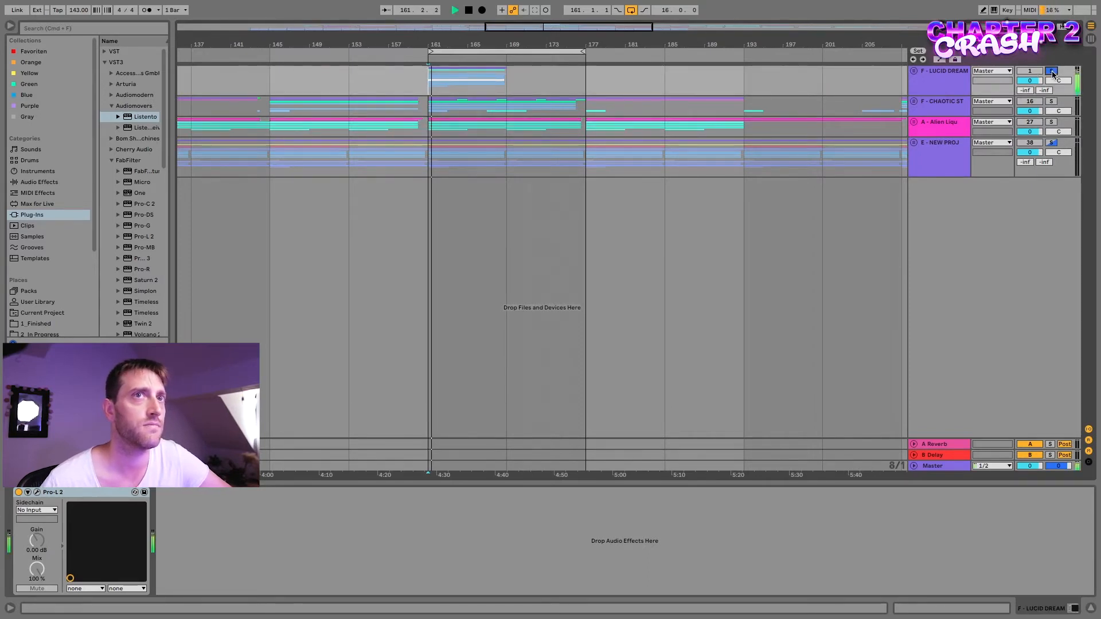
left_click(1052, 102)
key("space")
key("space")
- Solo the A - Alien Liqu group and listen to its section from bar 161
left_click(1051, 122)
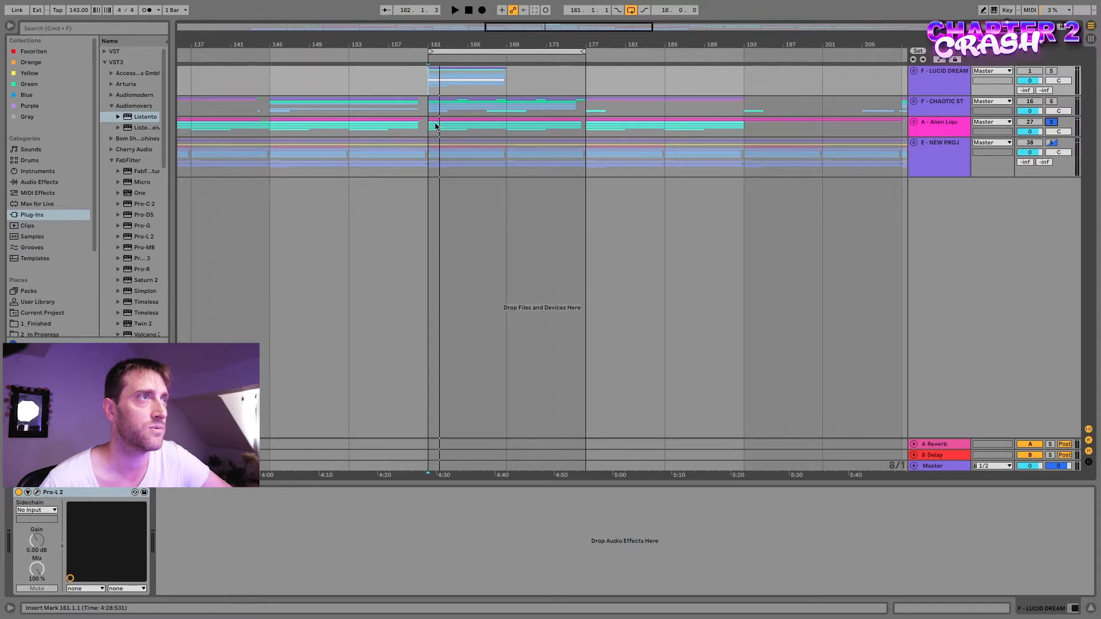
scroll(438, 127, "right", 1)
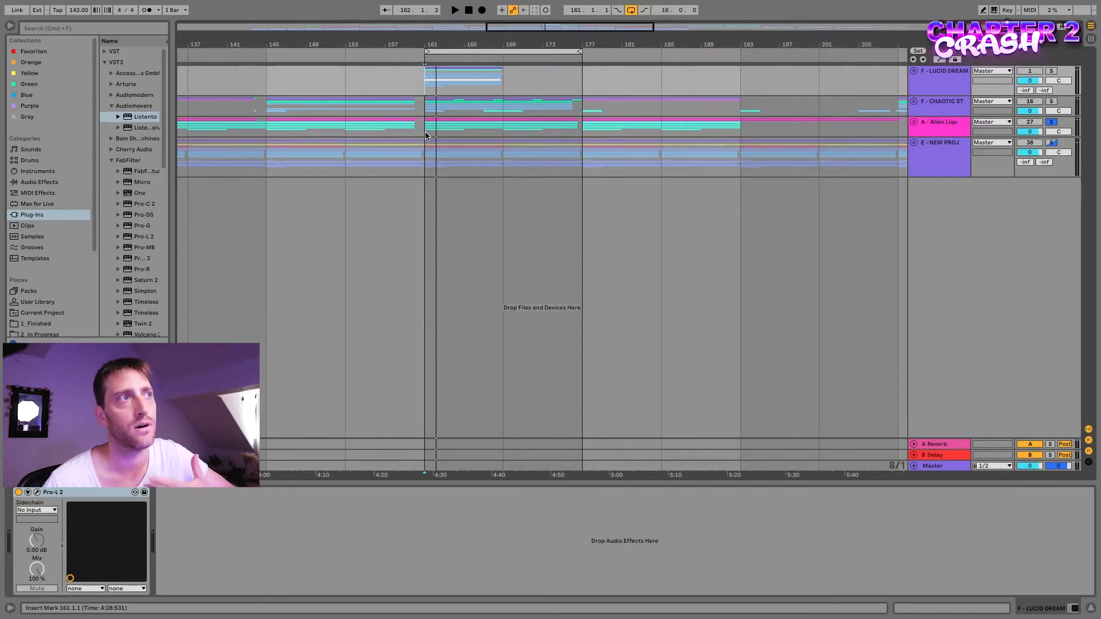
scroll(416, 126, "left", 1)
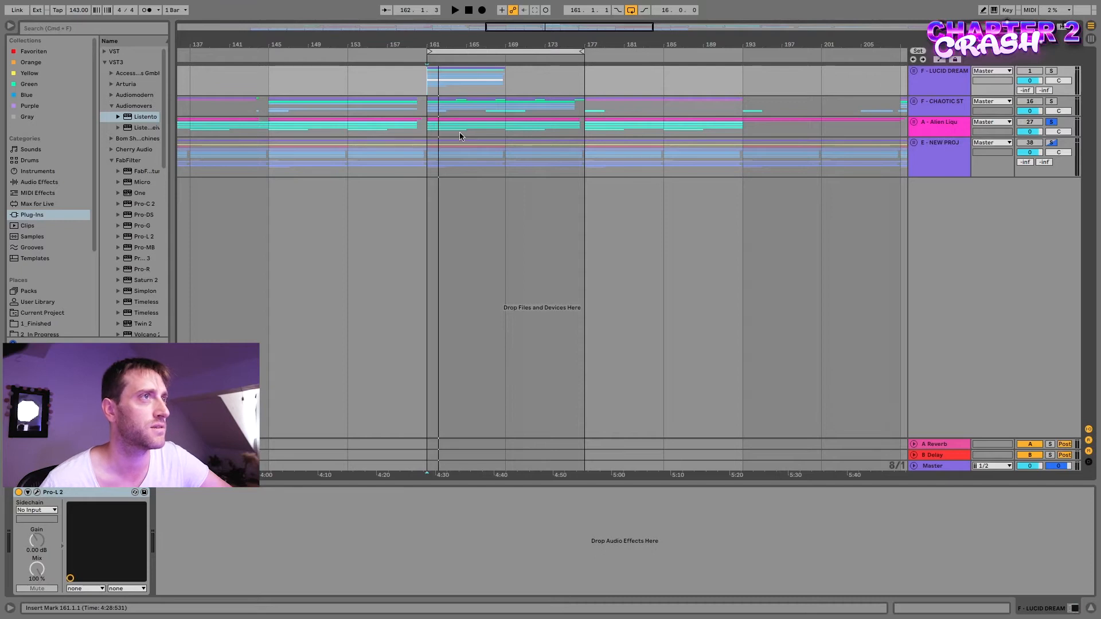
key("space")
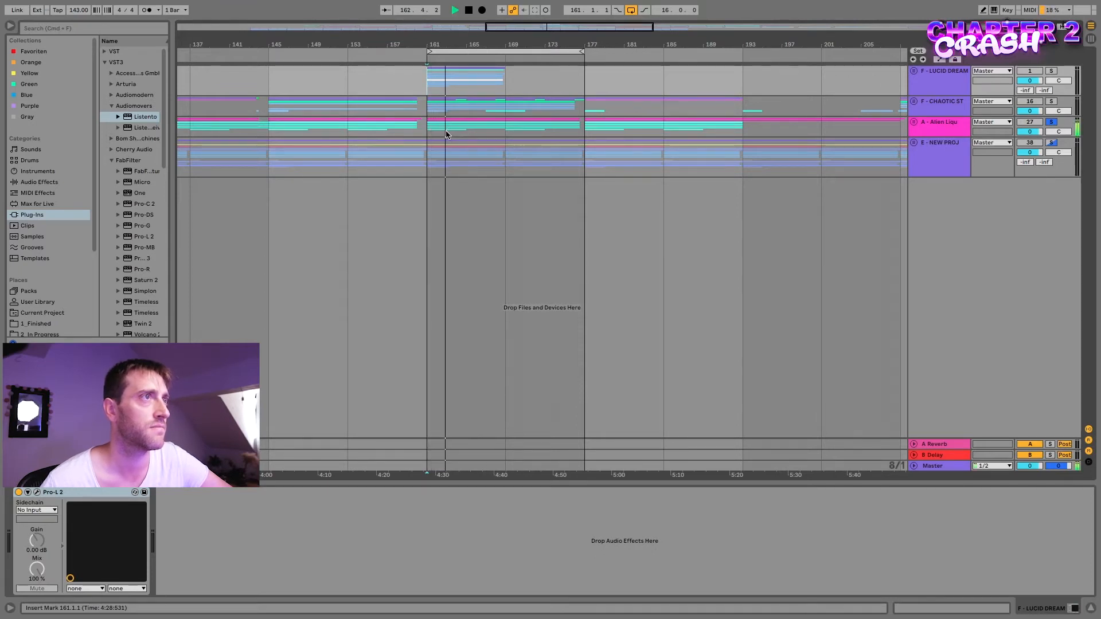
scroll(449, 136, "left", 1)
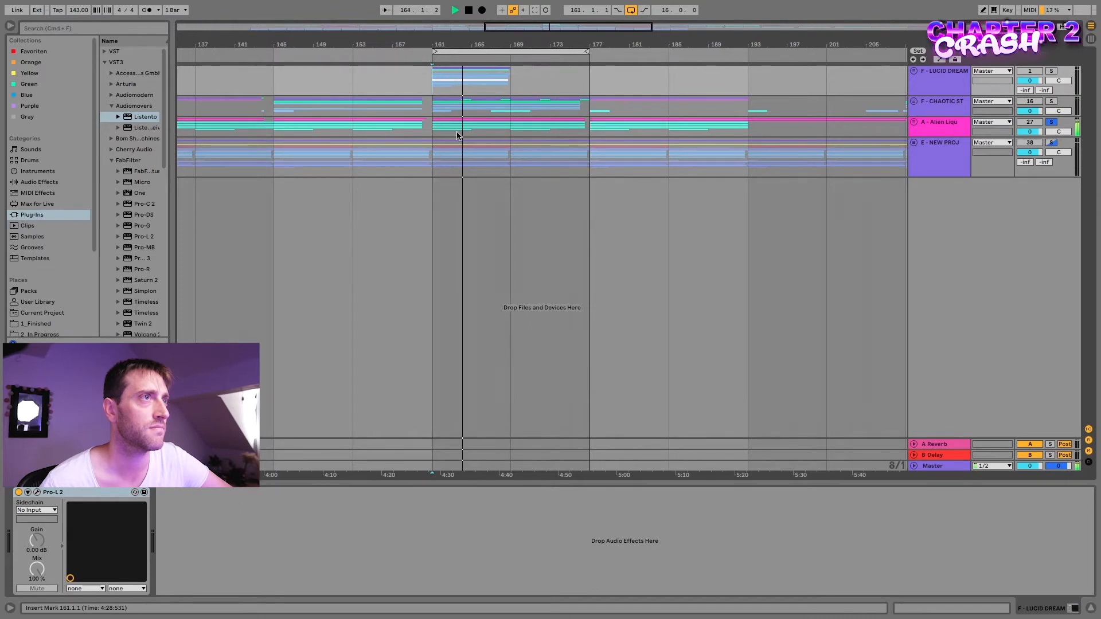
key("space")
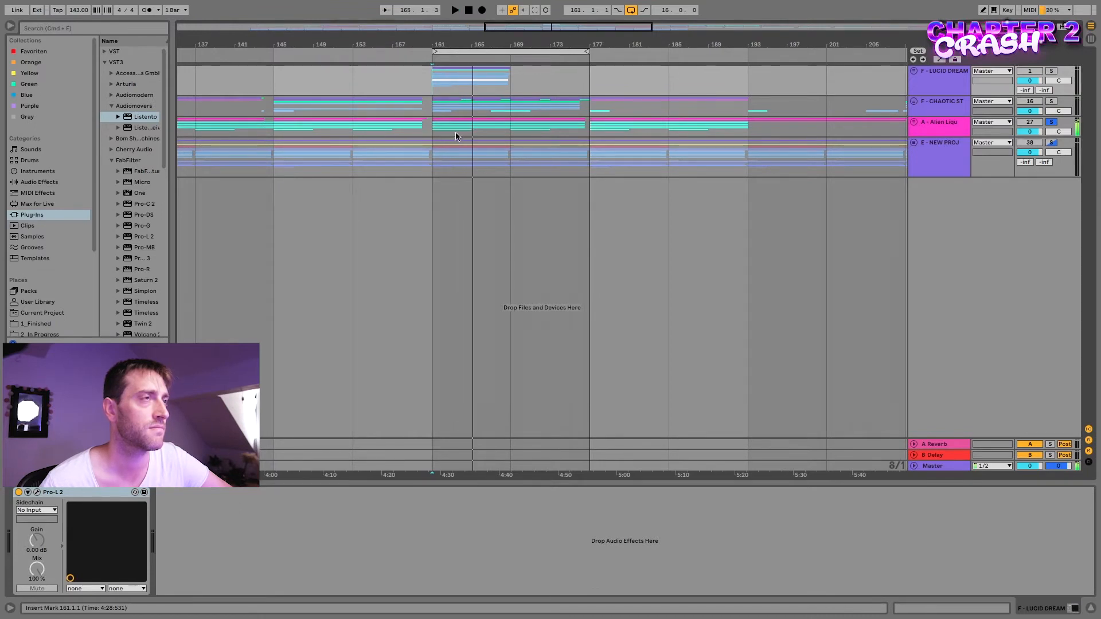
left_click(433, 130)
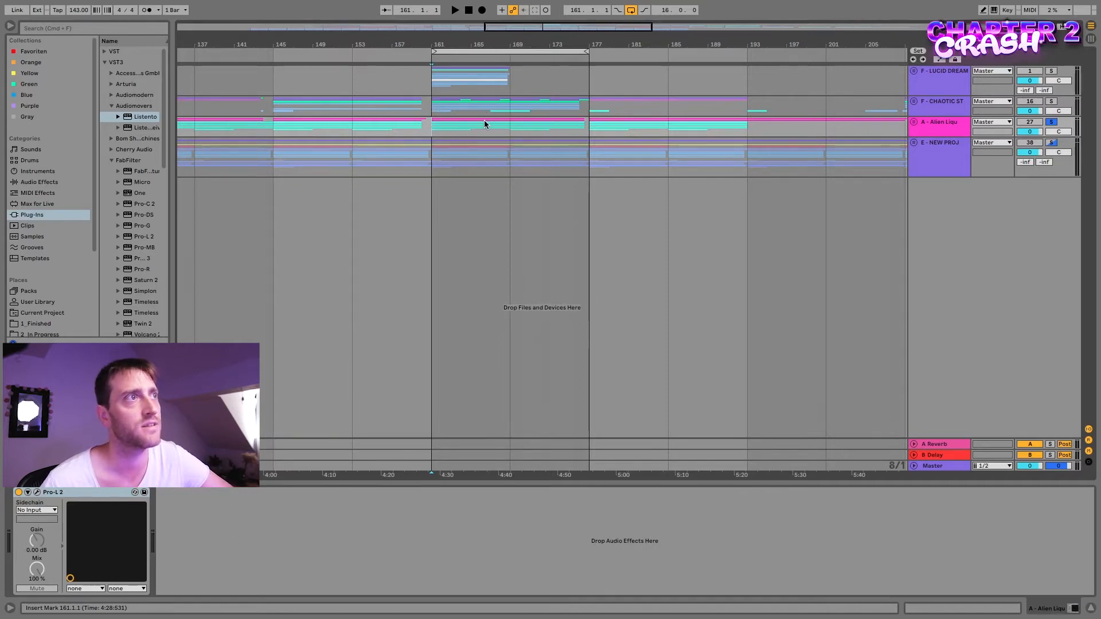
- Unfold the E - NEW PROJ group and expand the 63 OHH Bounce track around bar 161
left_click(941, 154)
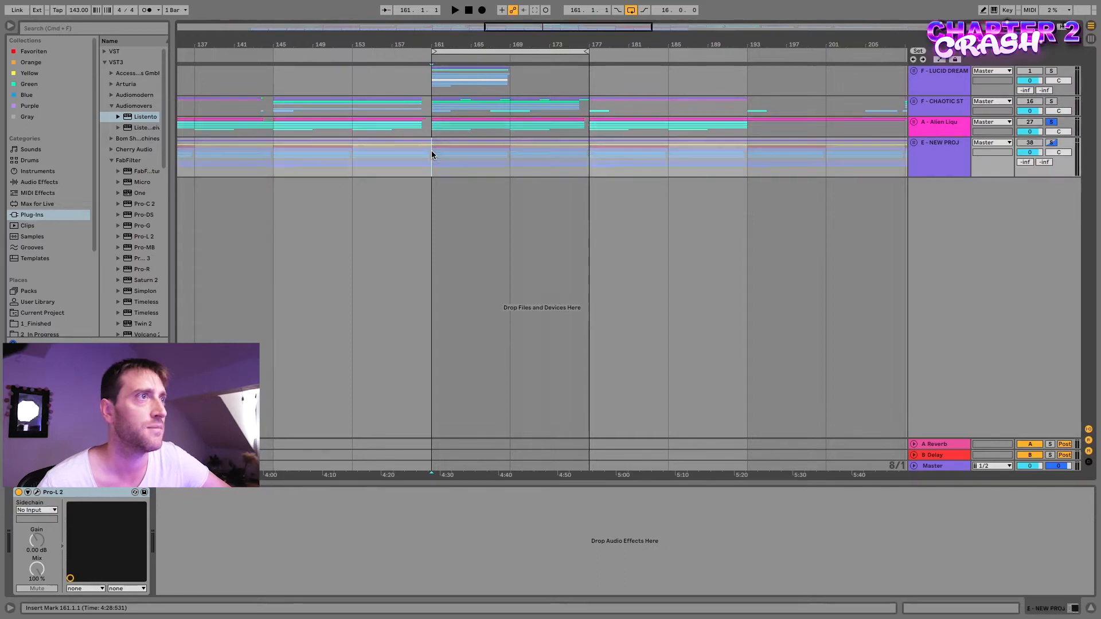
left_click(913, 143)
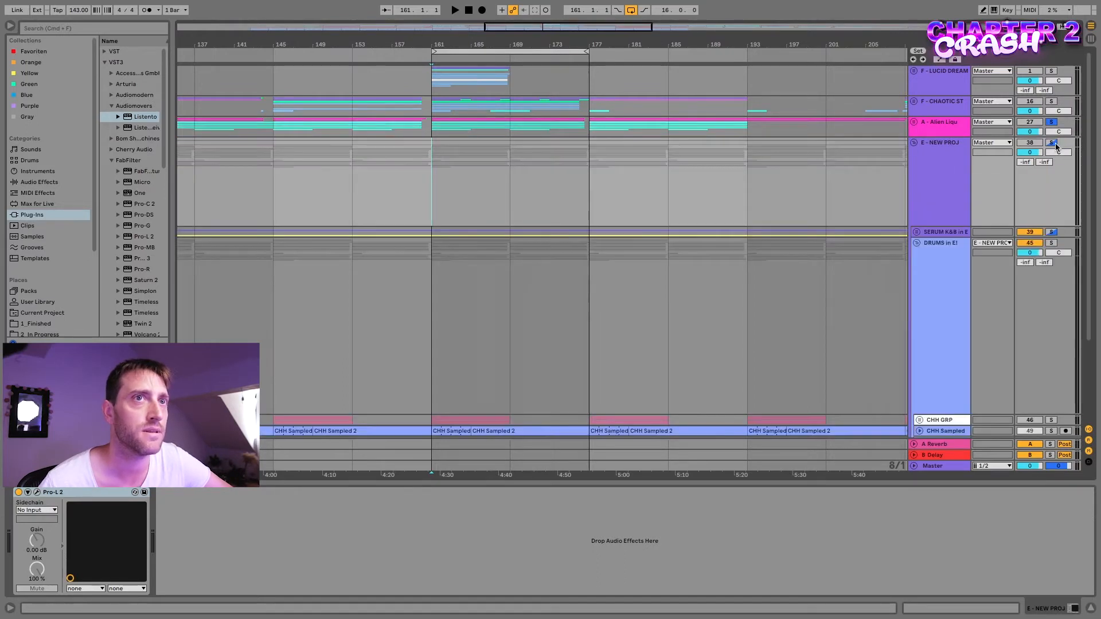
scroll(644, 219, "down", 5)
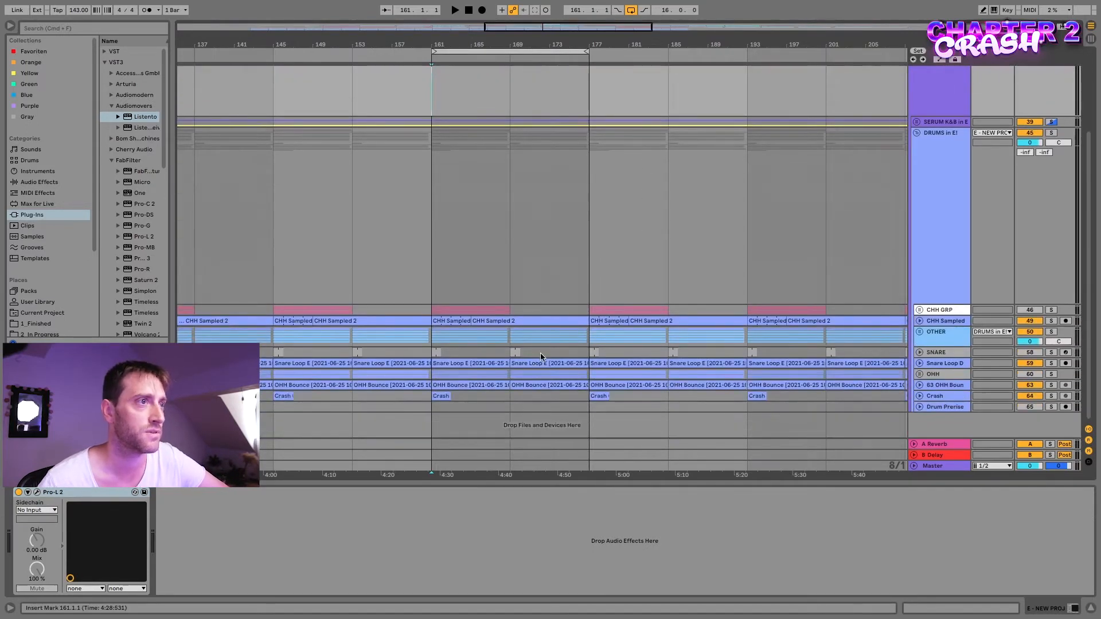
scroll(451, 357, "up", 5)
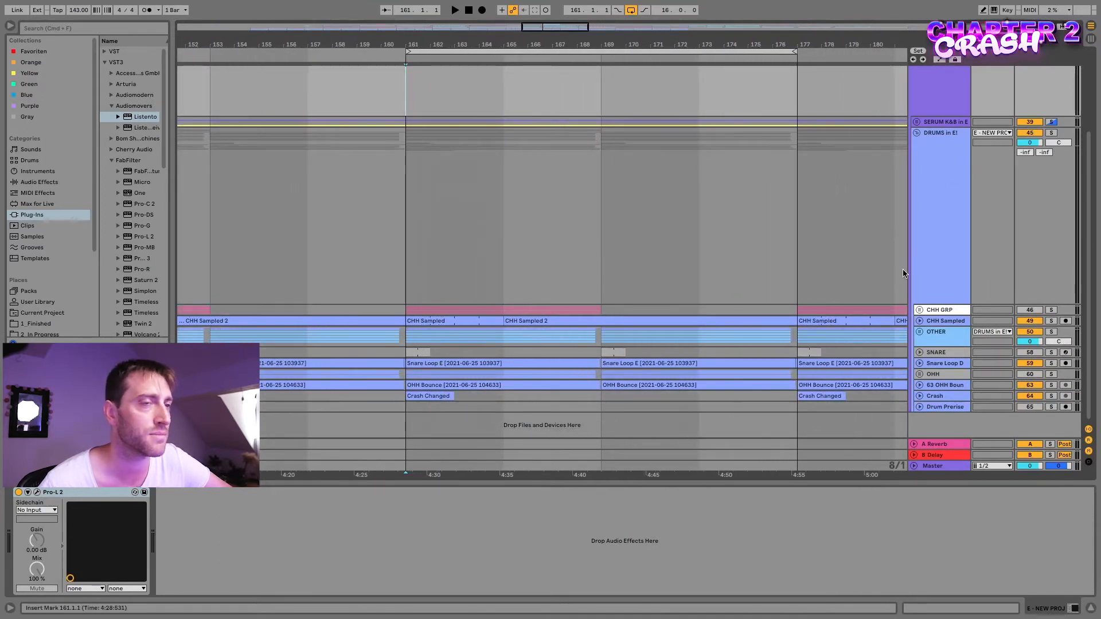
double_click(453, 381)
scroll(448, 338, "up", 3)
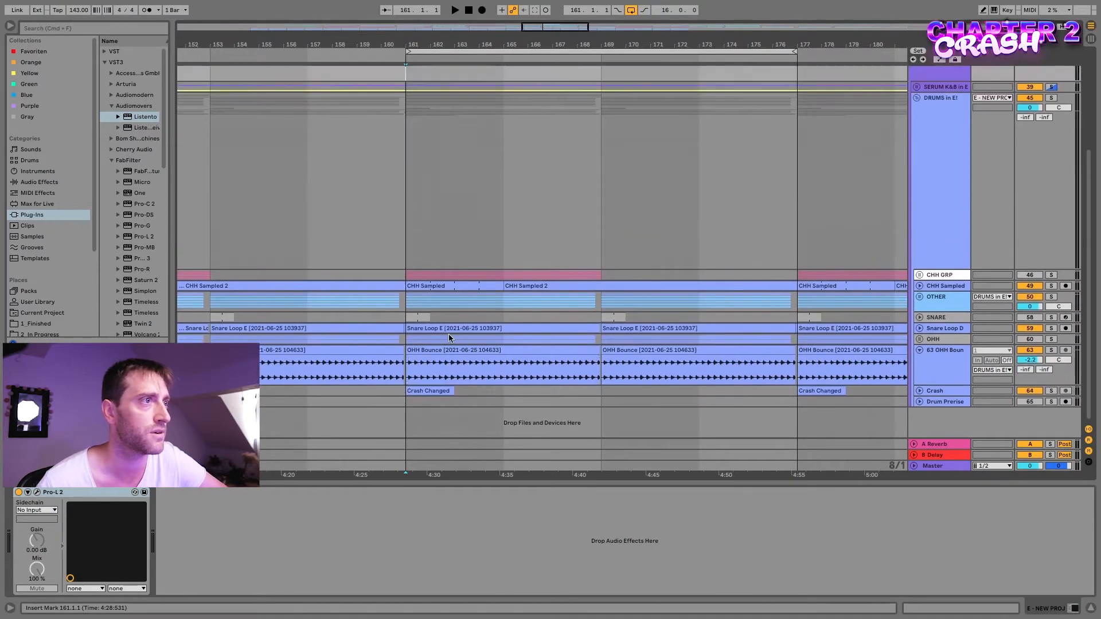
scroll(448, 338, "up", 3)
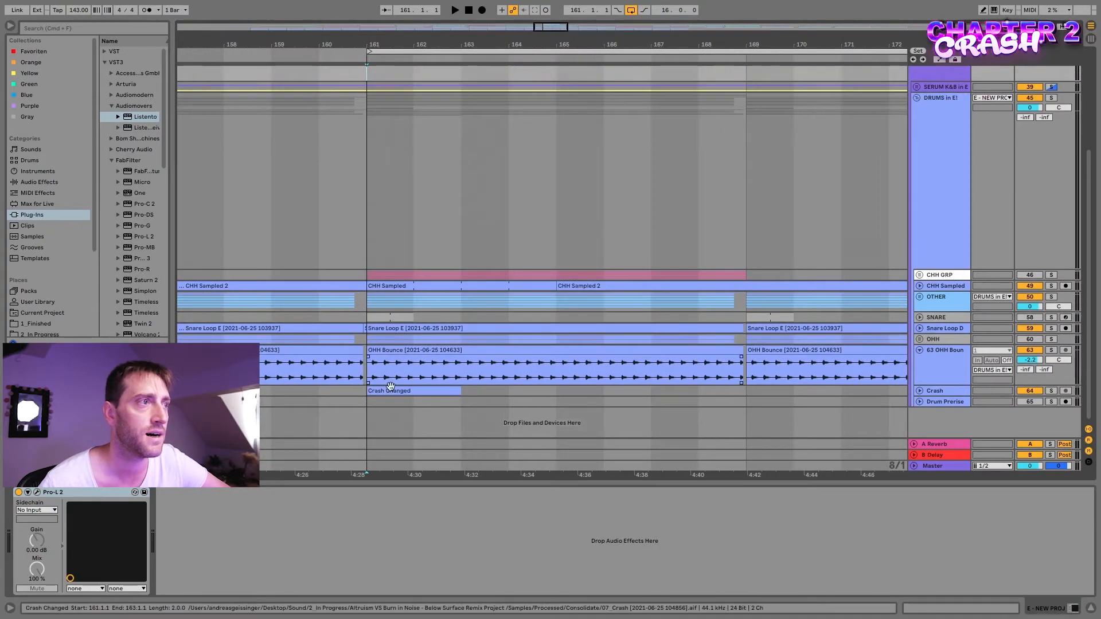
- Play the DRUMS group within the E - NEW PROJ mix from bar 161
left_click(370, 257)
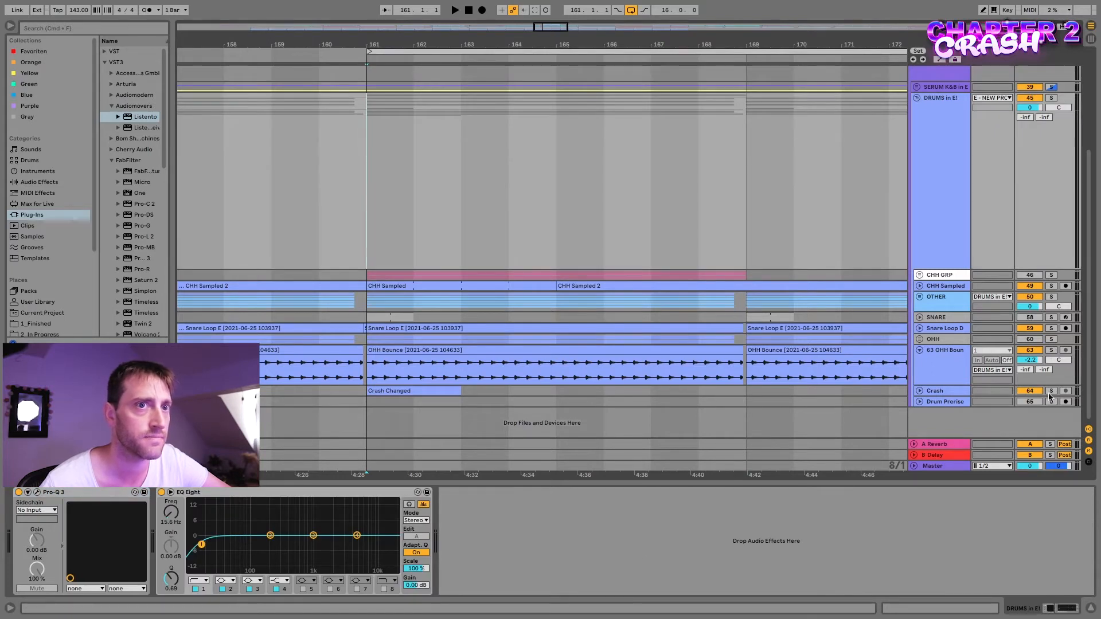
key("space")
key("space")
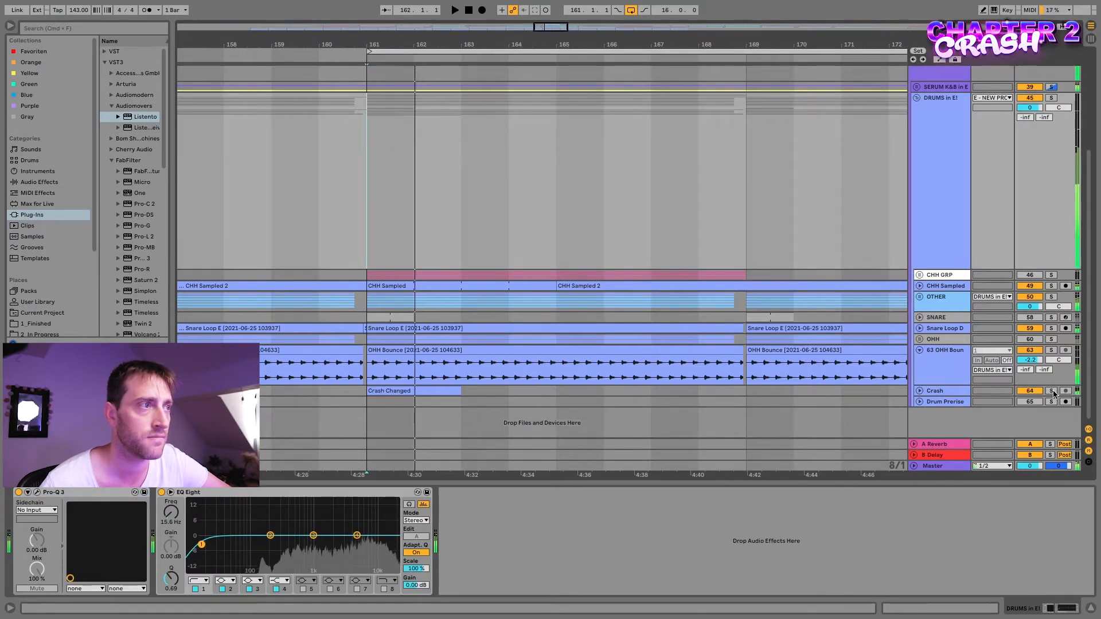
- Audition the Crash track from bar 161, toggling its solo to compare it alone and within the mix
left_click(1052, 391)
key("space")
key("space")
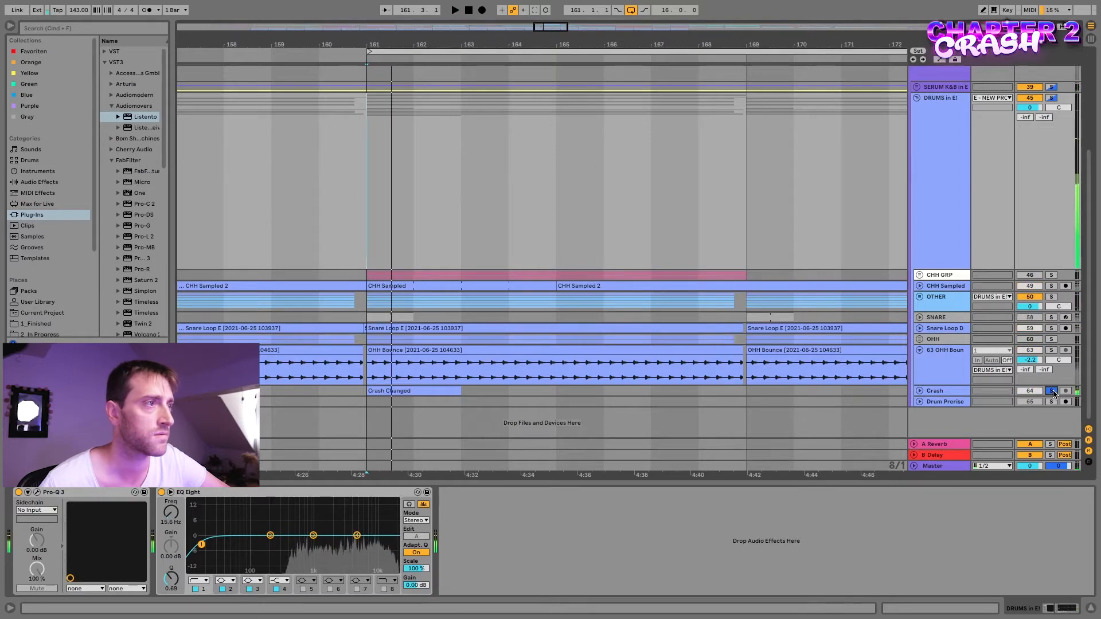
left_click(1052, 392)
scroll(1030, 338, "up", 3)
scroll(1030, 339, "down", 2)
left_click(1051, 395)
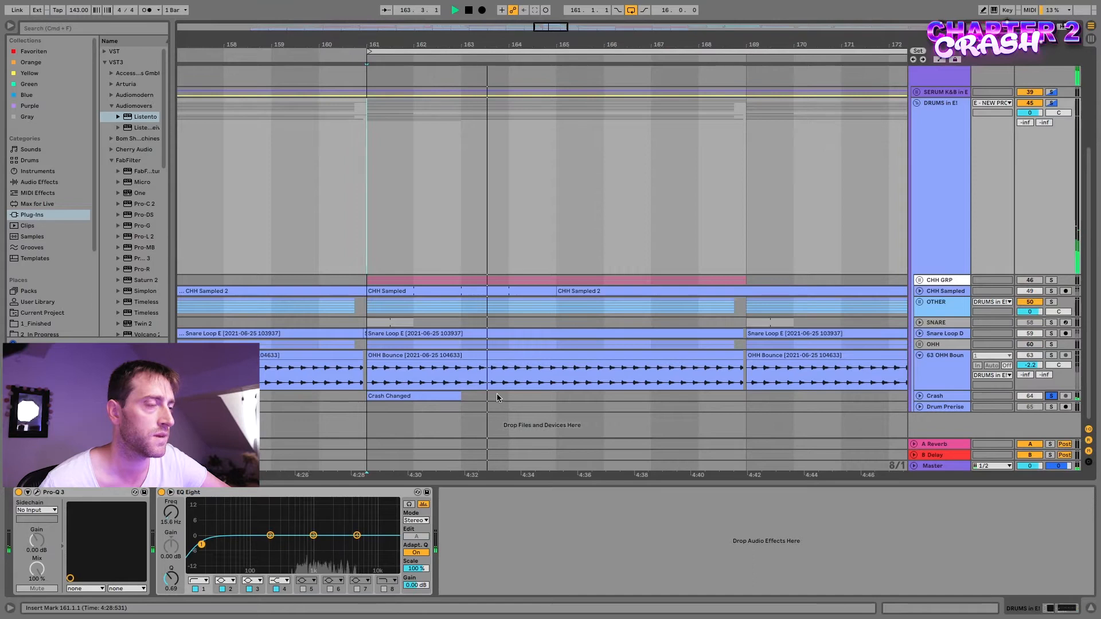
key("space")
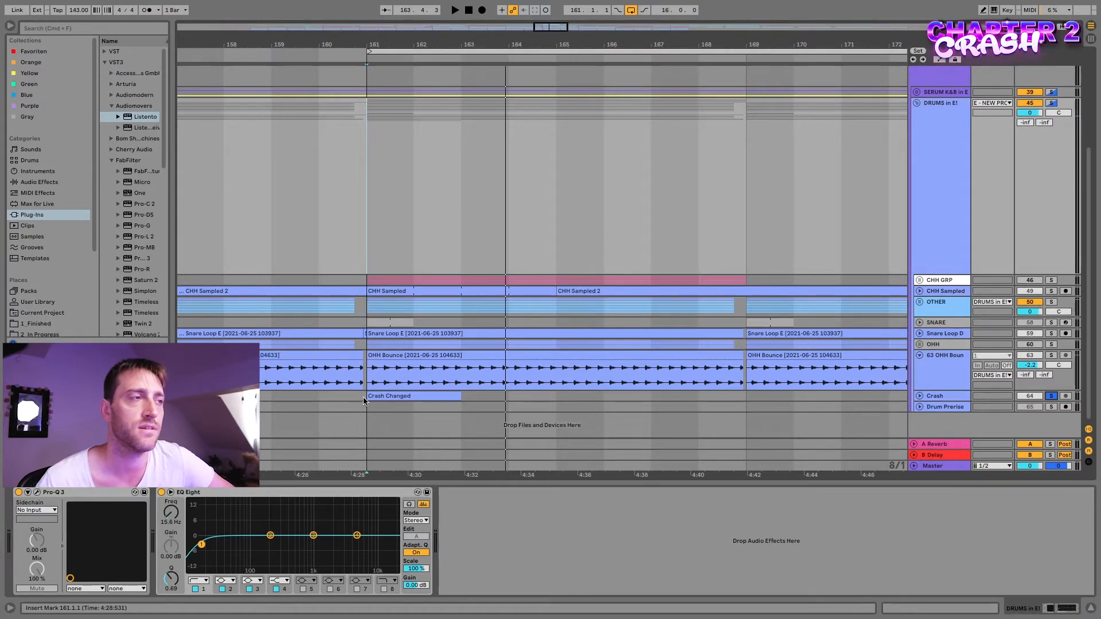
- Set the arrangement's fixed grid to 1 Bar
right_click(347, 400)
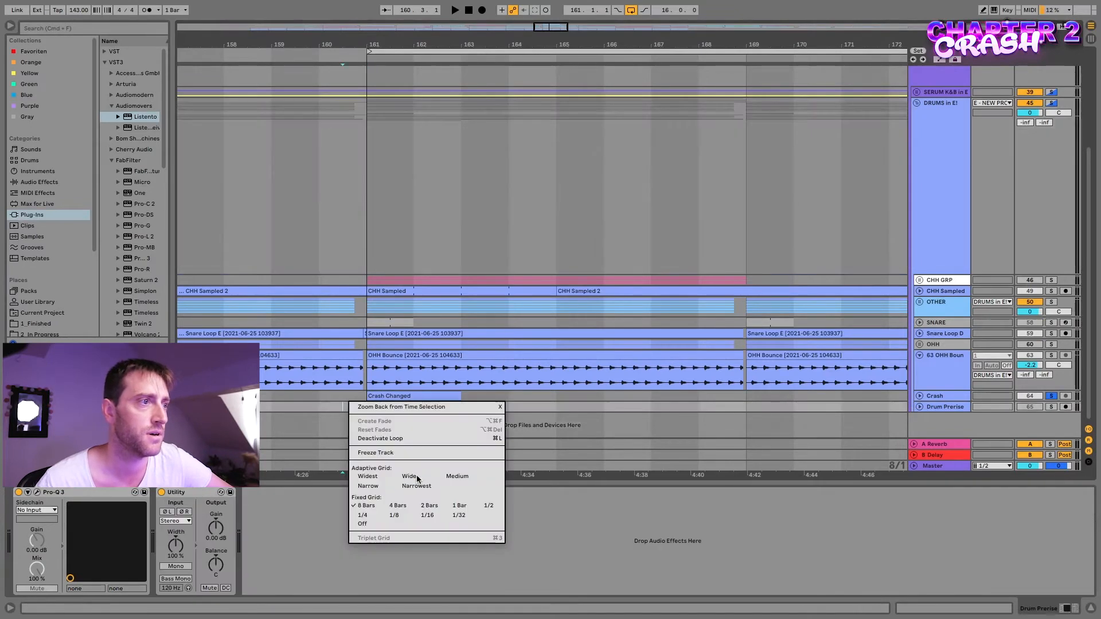
left_click(336, 397)
left_click(325, 393)
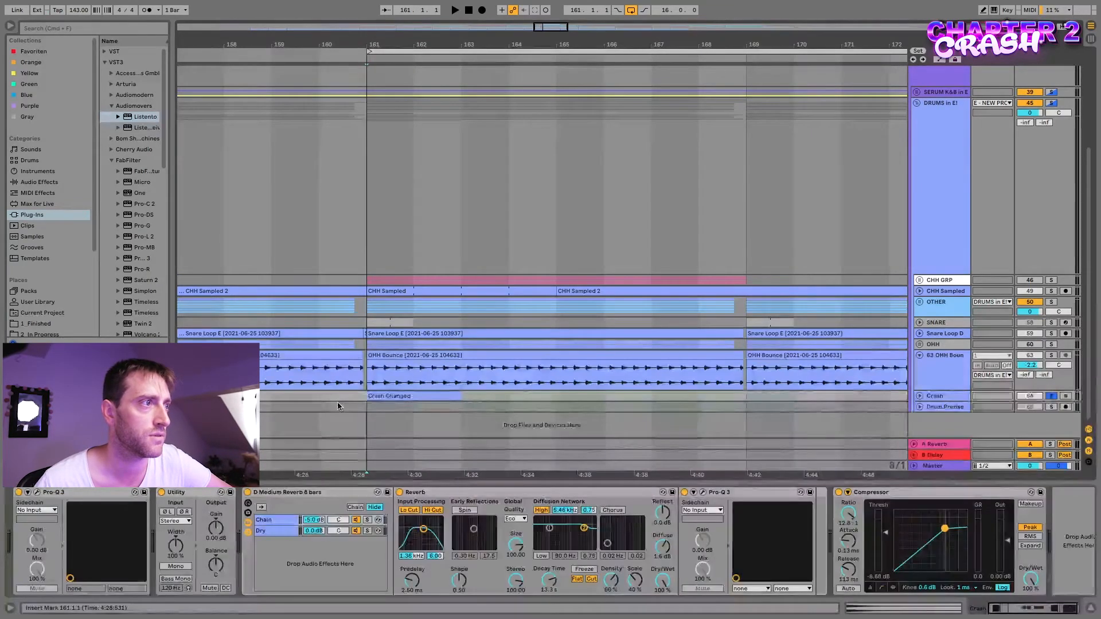
scroll(343, 419, "up", 1)
right_click(343, 433)
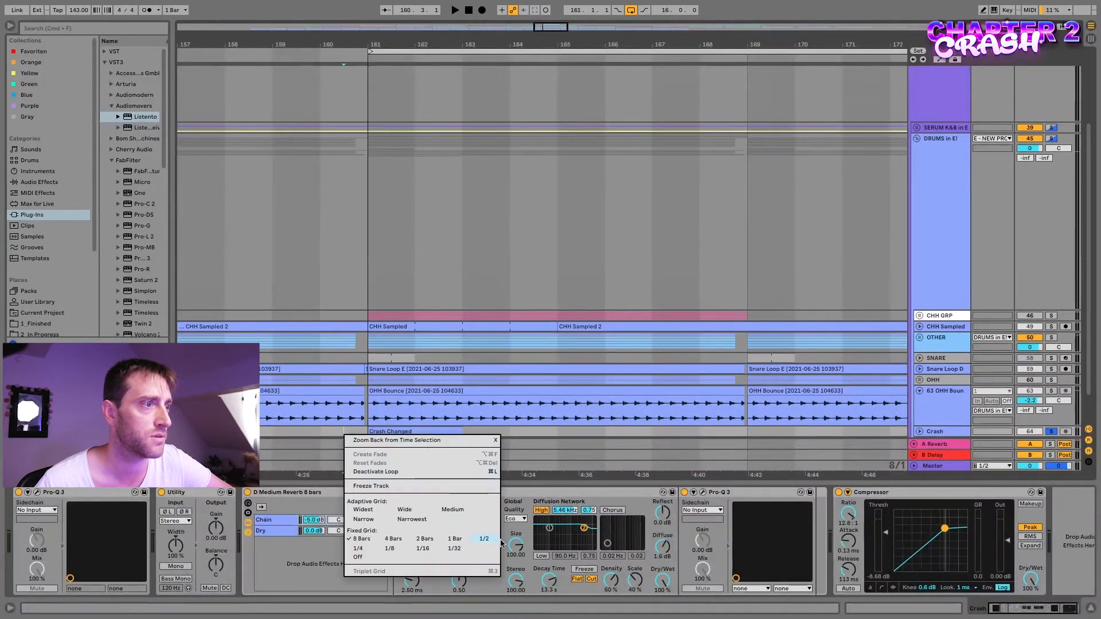
left_click(455, 539)
- Play from bar 160 to hear the crash entering at bar 161, with its solo removed for the full mix
left_click(339, 423)
key("space")
key("space")
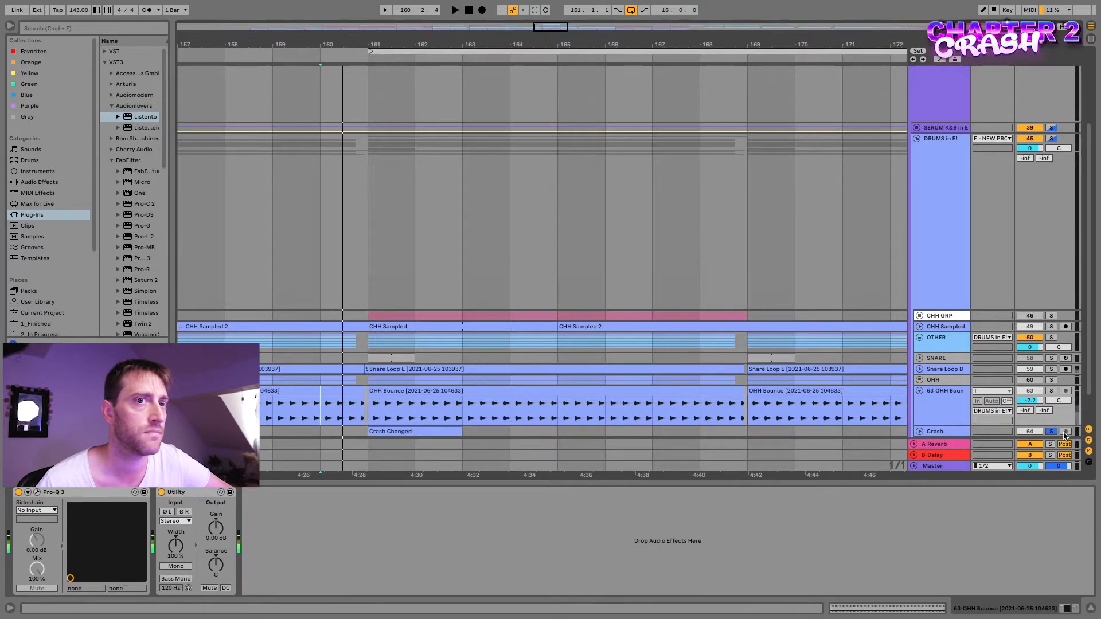
key("space")
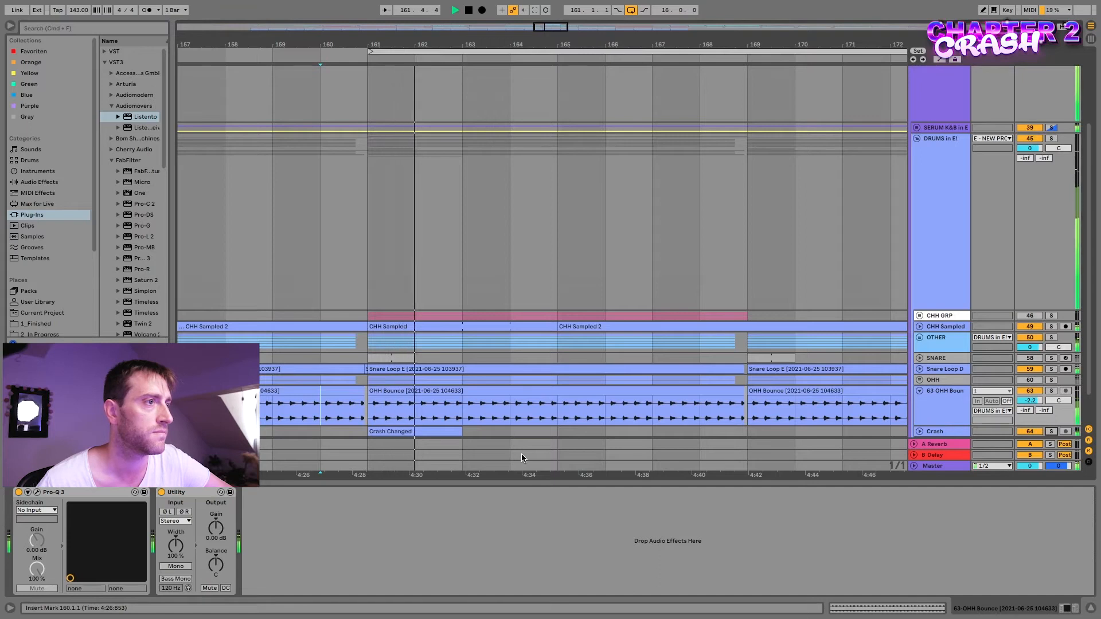
key("space")
- Select the Crash Changed clip at bar 161, and expand the Snare Loop D track with its bar 161 clip selected
scroll(435, 433, "down", 2)
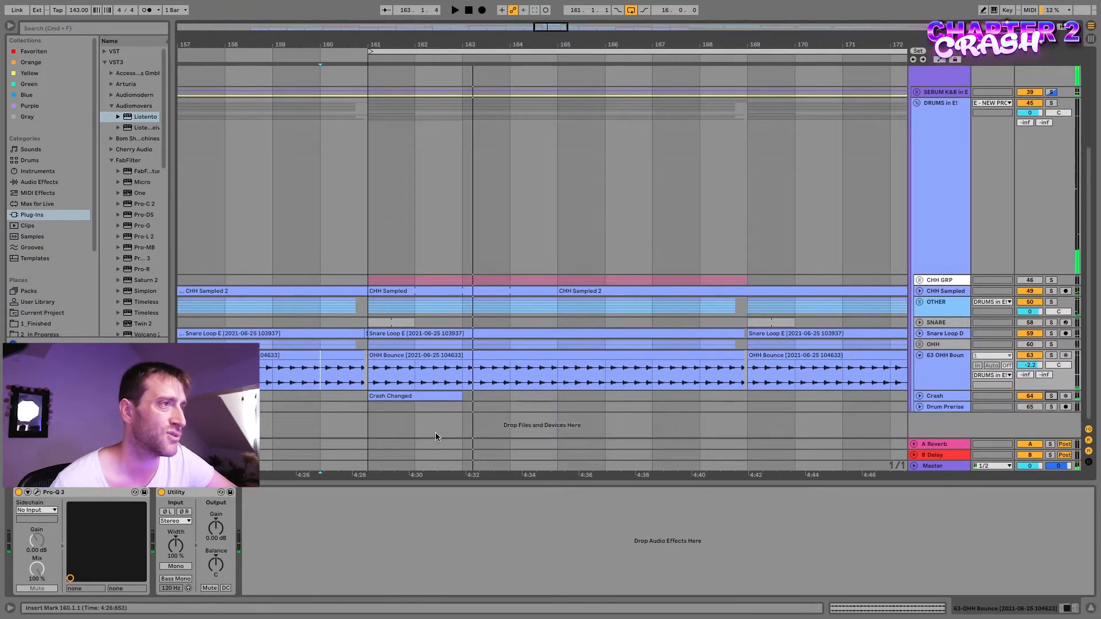
left_click(425, 400)
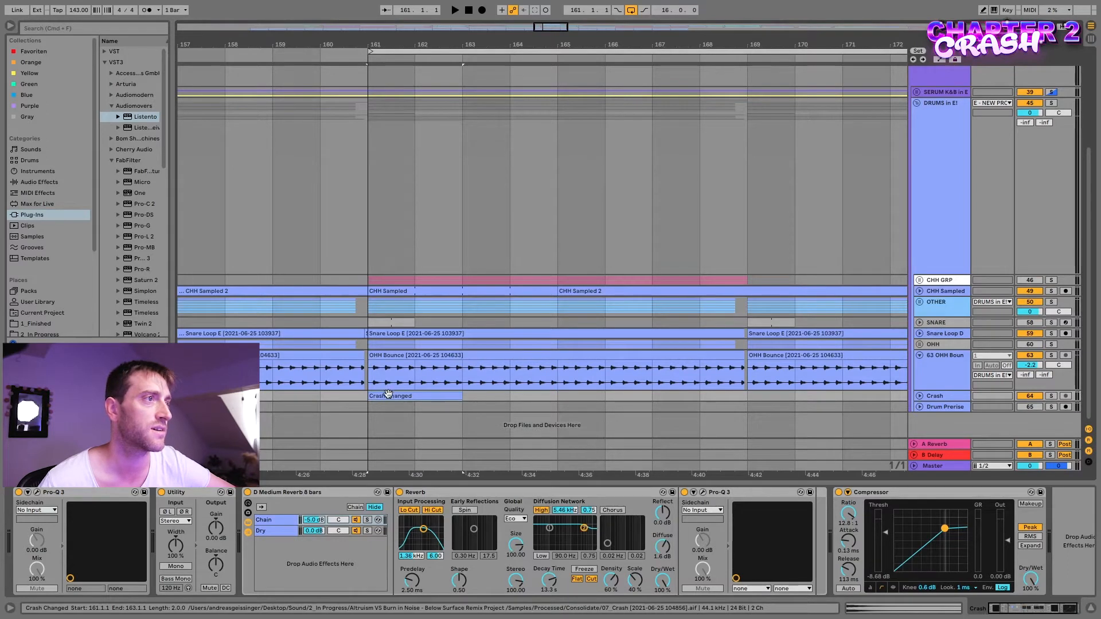
scroll(397, 335, "up", 5)
left_click(399, 335)
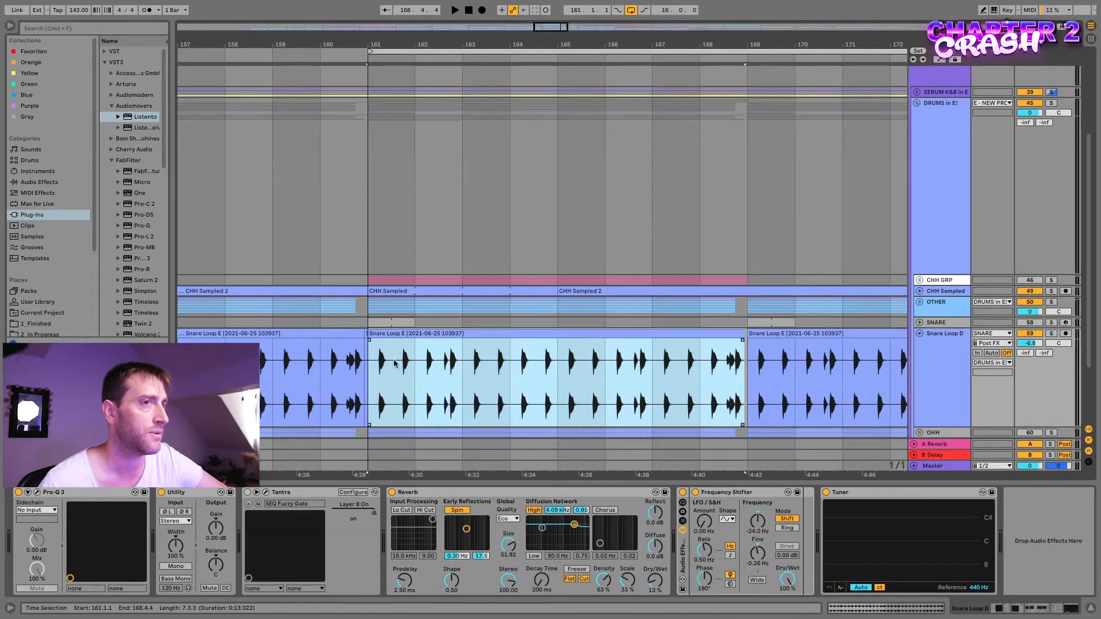
scroll(400, 376, "up", 2)
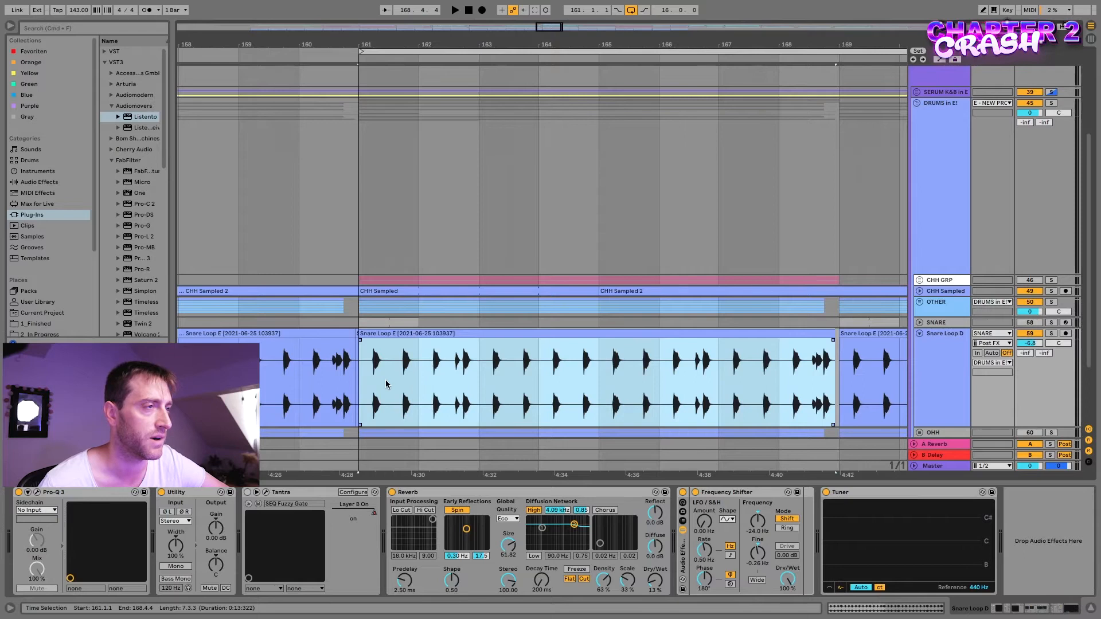
- Set the arrangement's fixed grid to 1/4 and mark single beats of the bar 161 snare clip, ending with 161.4.1 to 162.1.1
right_click(388, 381)
left_click(405, 352)
left_click(374, 361)
left_click_drag(360, 350, 375, 350)
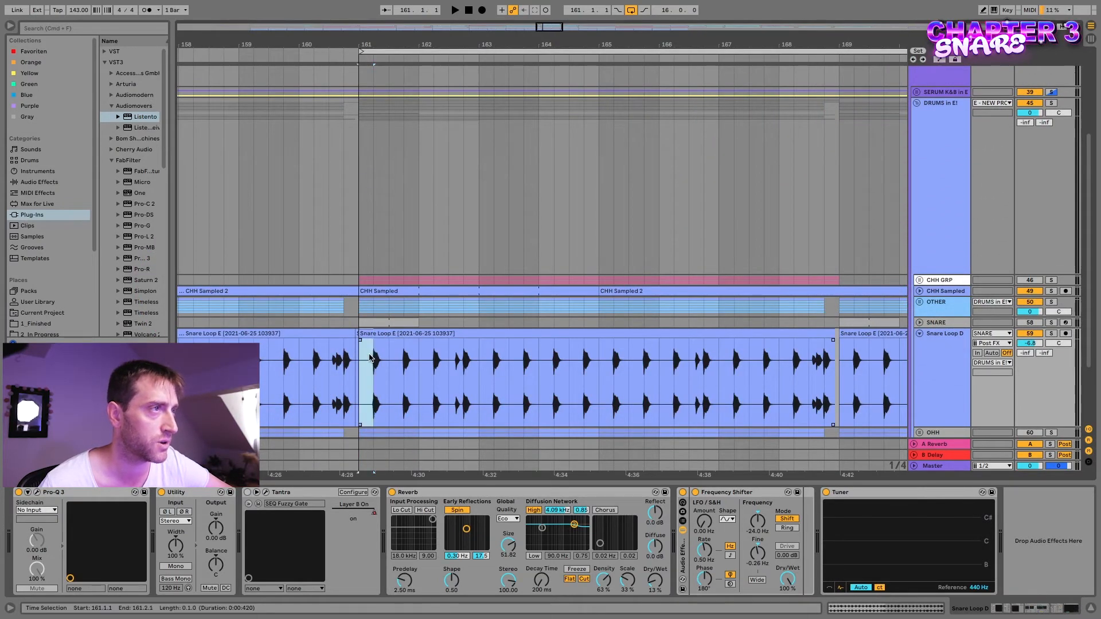
scroll(375, 353, "up", 4)
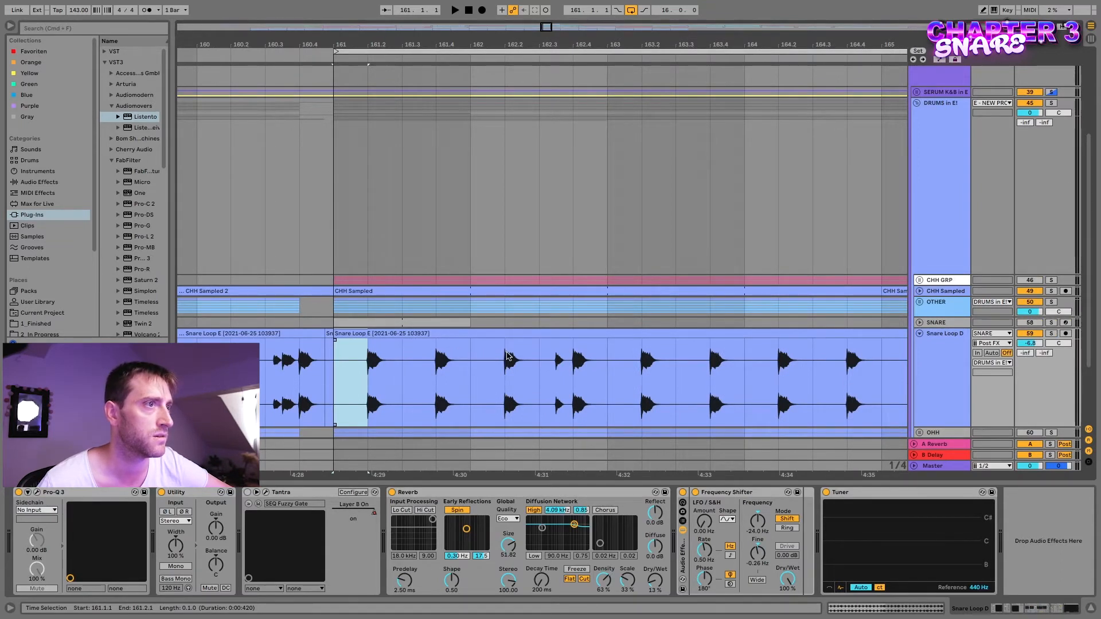
left_click_drag(370, 370, 467, 368)
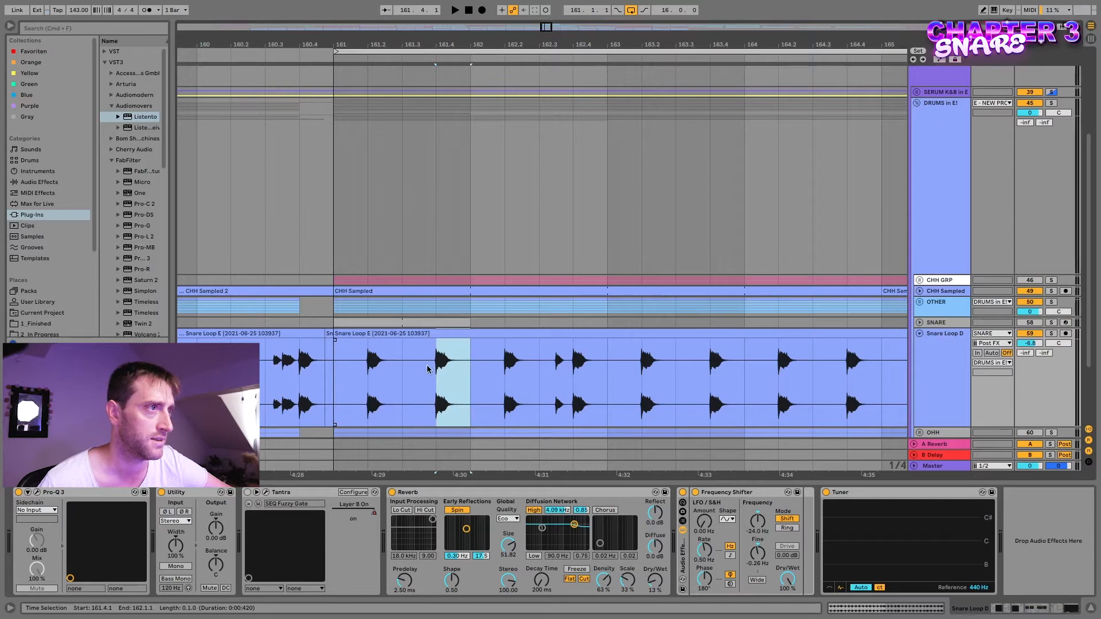
- Examine the extra snare hit in the 162.3.1 to 162.4.1 beat, followed by the main hit in the next beat
scroll(426, 365, "down", 5)
scroll(424, 364, "right", 2)
scroll(424, 368, "right", 2)
left_click(358, 333)
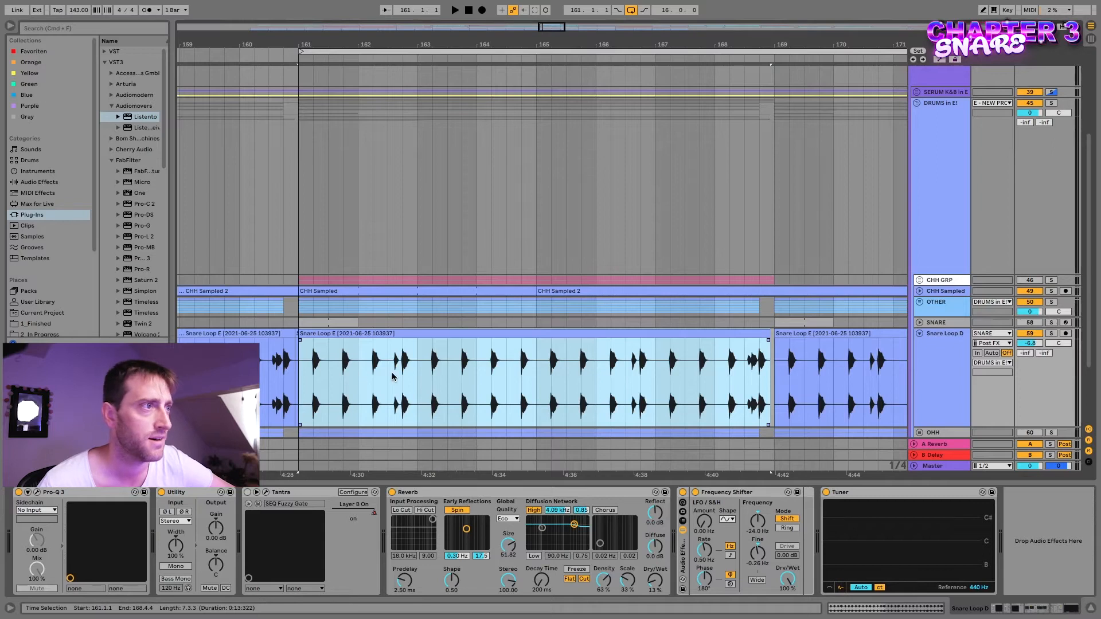
left_click_drag(389, 377, 401, 376)
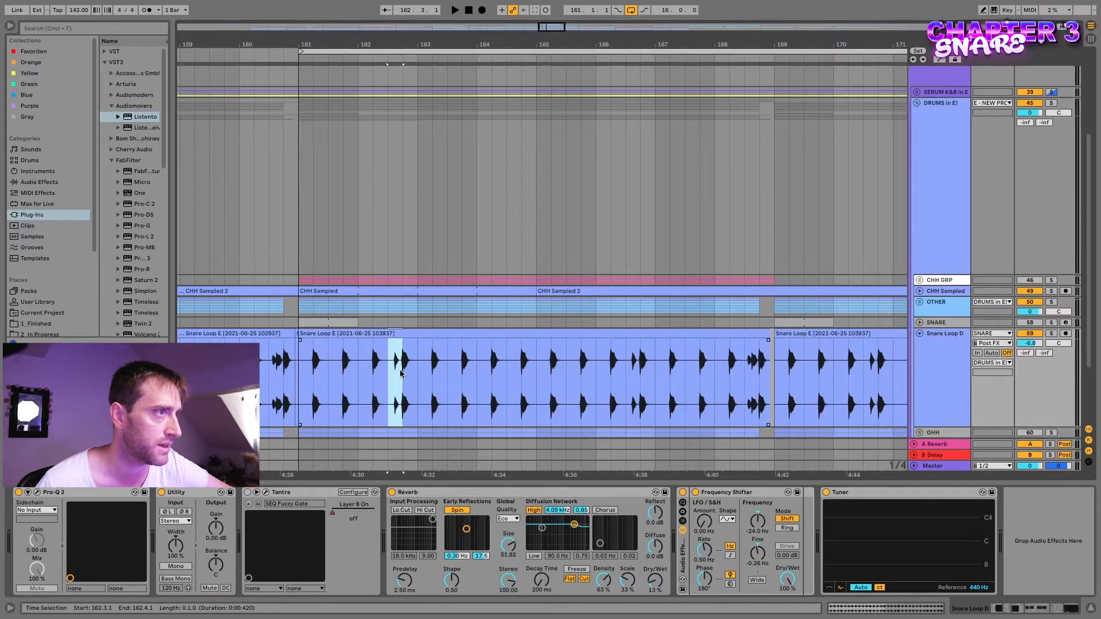
scroll(407, 376, "up", 5)
scroll(403, 379, "up", 3)
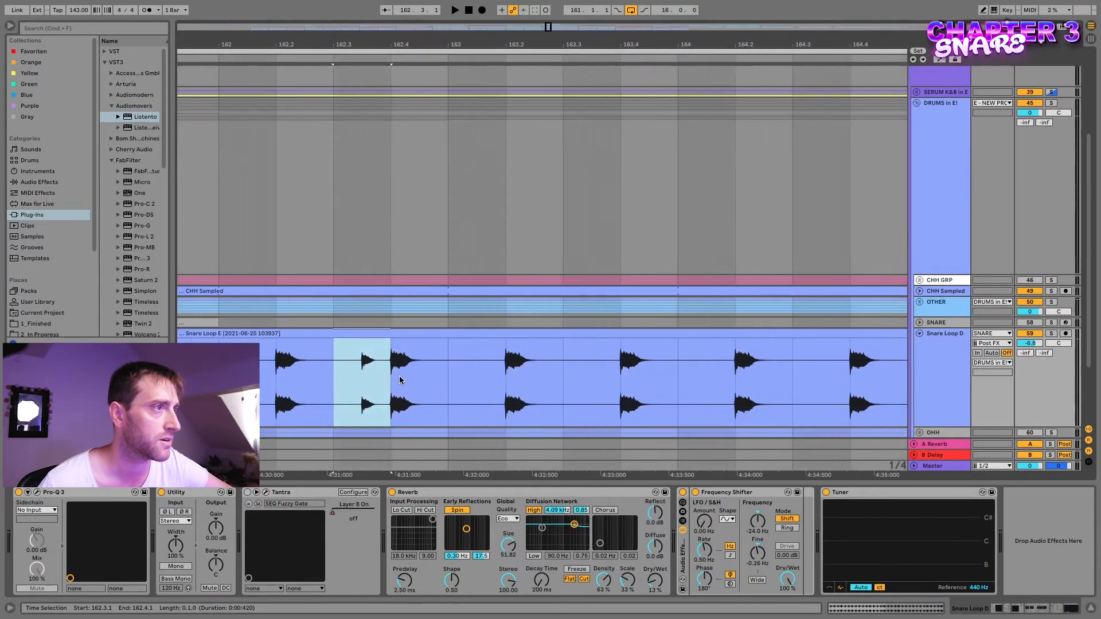
key("Right")
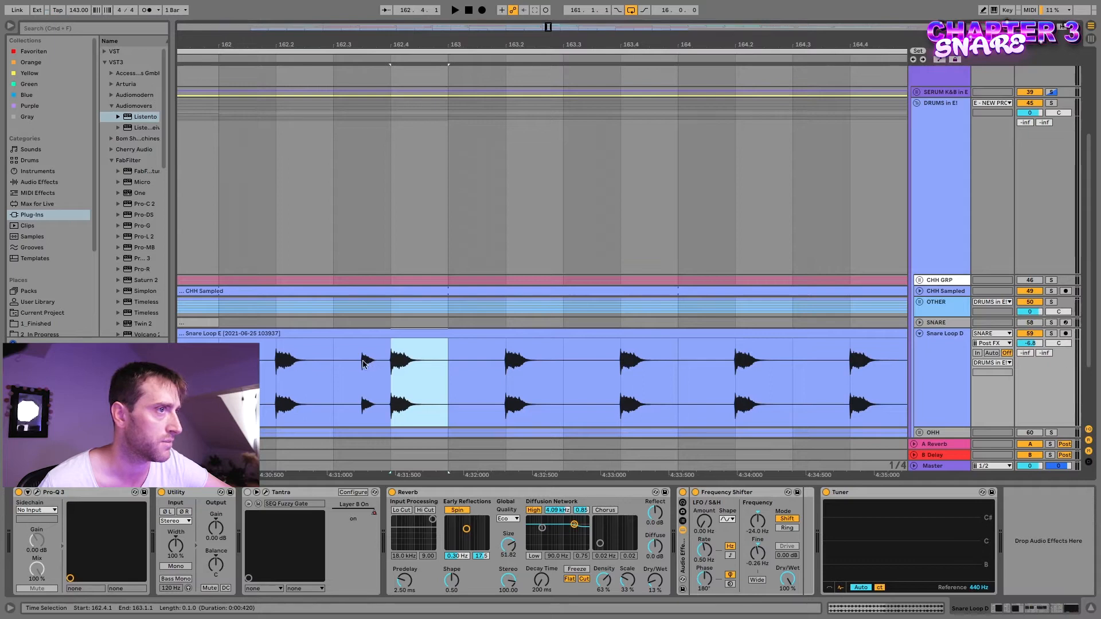
- Solo Snare Loop D and play its bar 161 clip through to bar 169
scroll(378, 367, "down", 3)
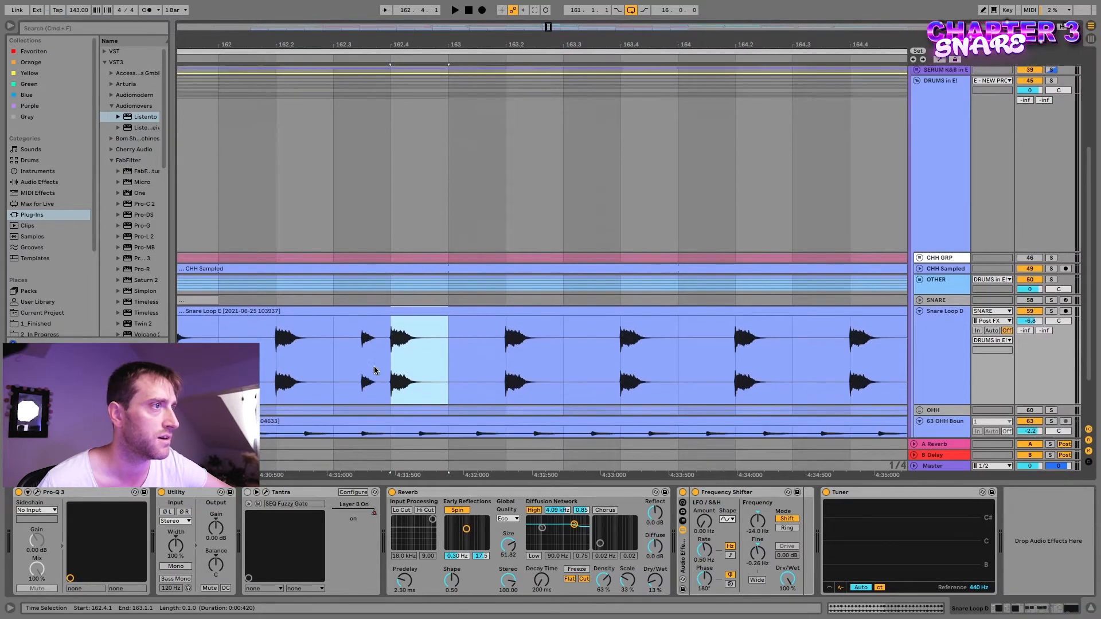
scroll(378, 332, "down", 5)
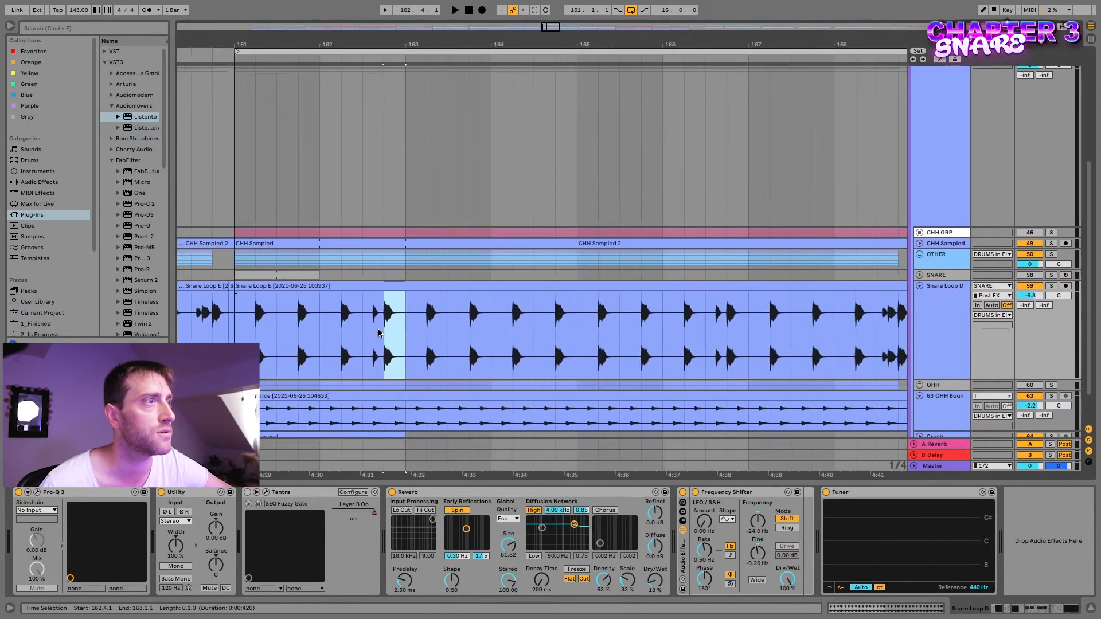
scroll(370, 291, "up", 2)
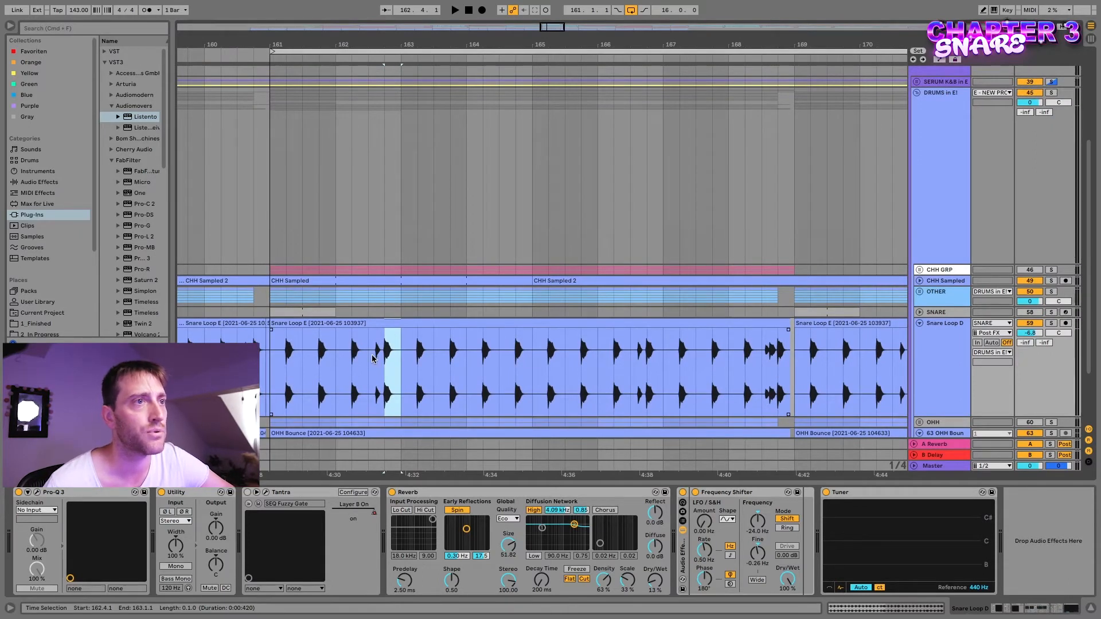
left_click(374, 322)
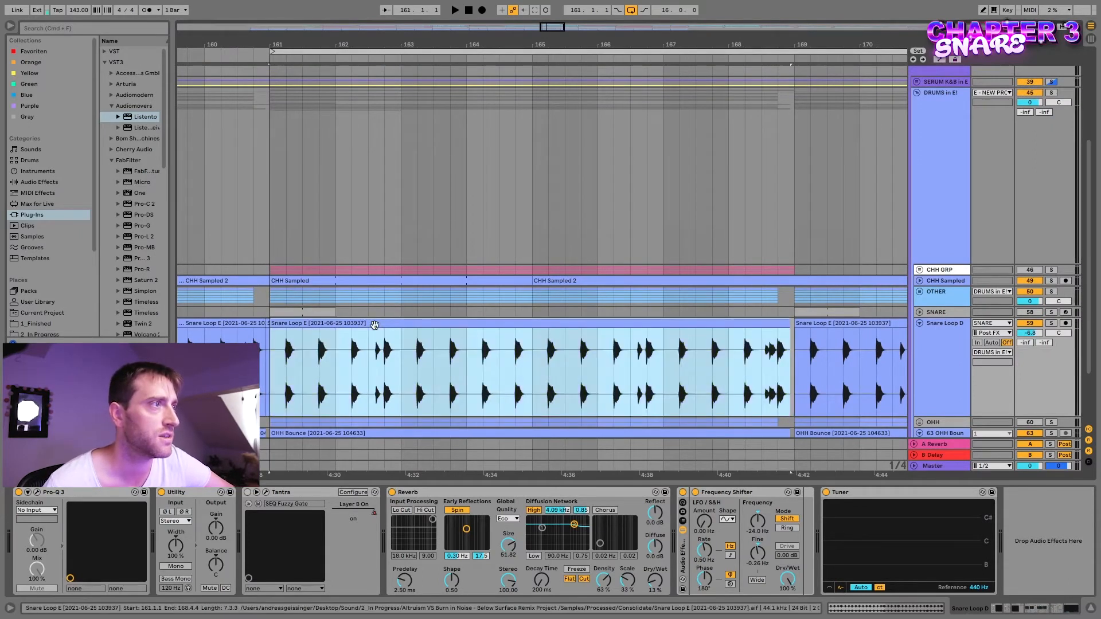
left_click(1051, 323)
key("space")
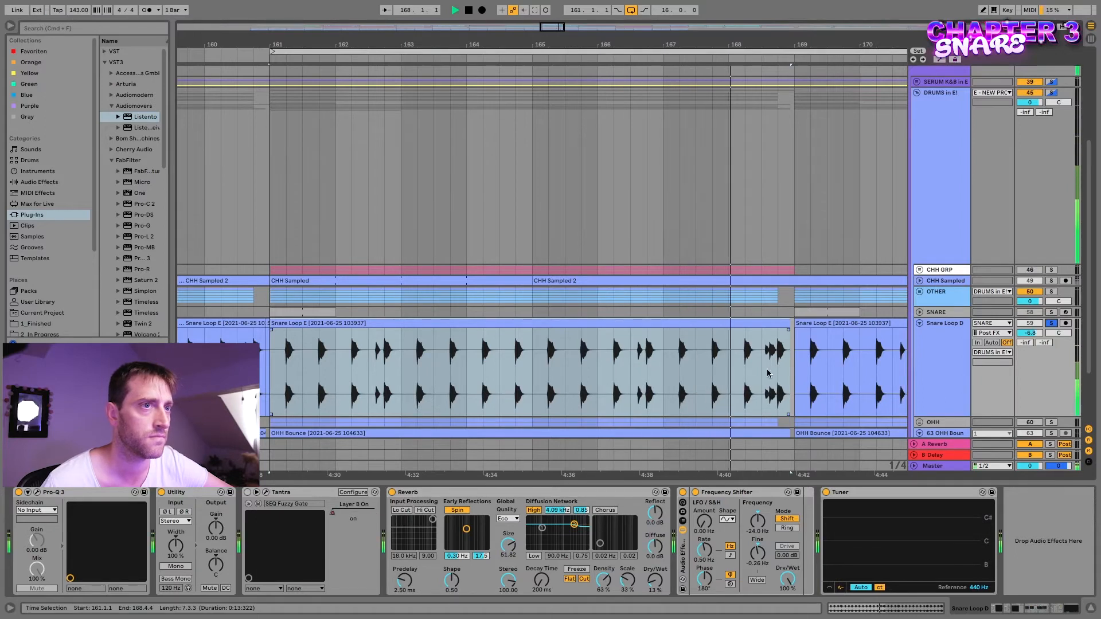
key("space")
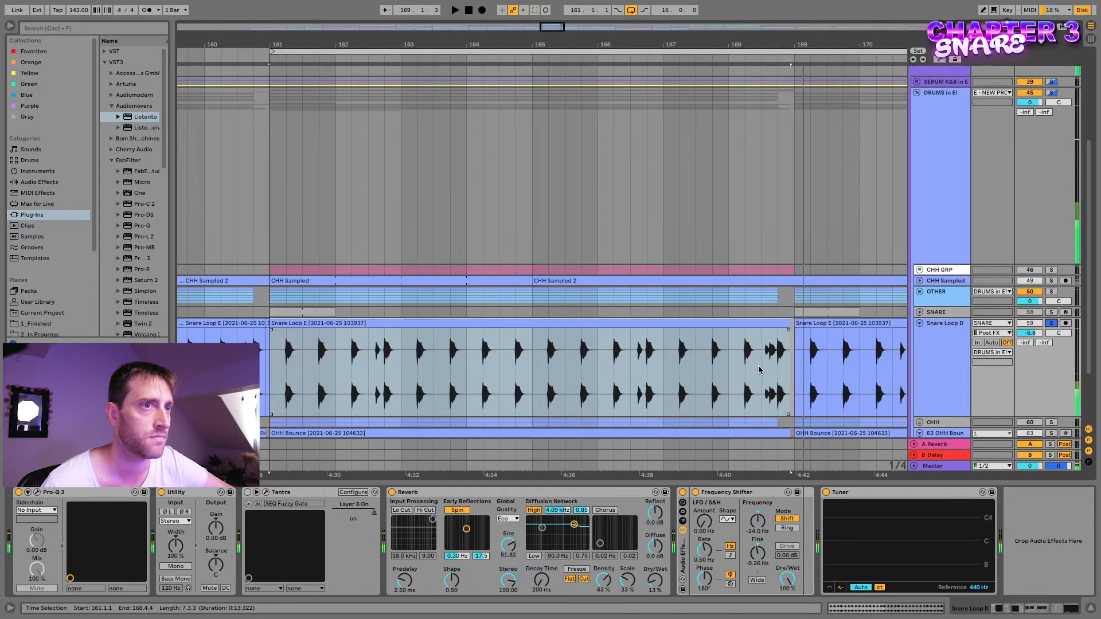
- Mark off the snare pattern's sections, including 167.1.1 to 168.4.4, and the single beat from 163.3.1 to 163.4.1
left_click(466, 348)
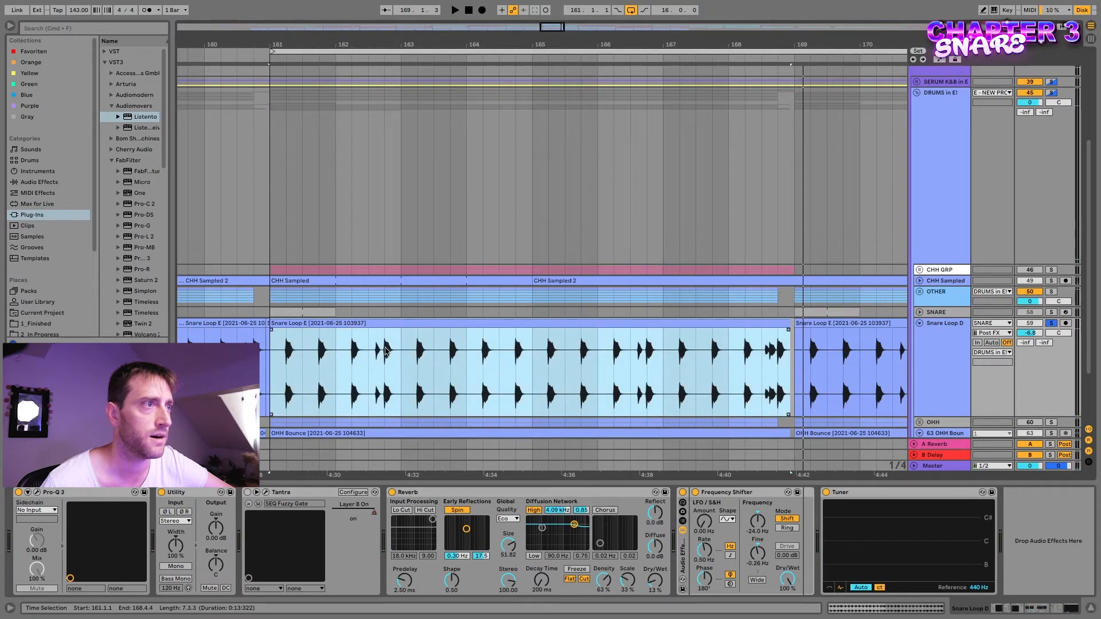
left_click_drag(397, 347, 281, 348)
left_click_drag(403, 347, 790, 350)
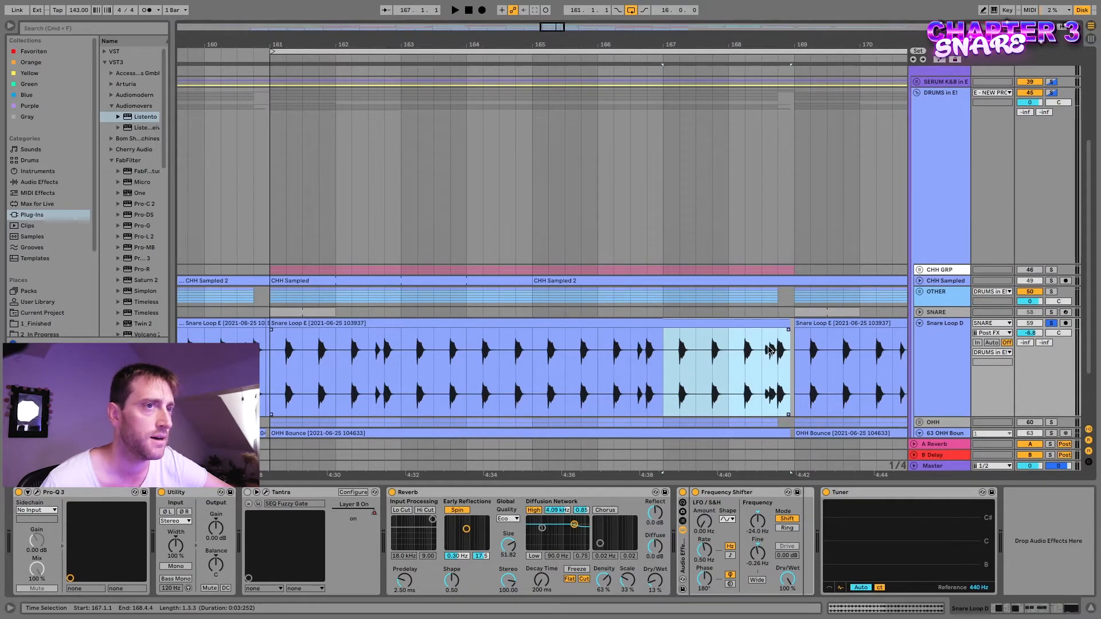
left_click(324, 345, "shift")
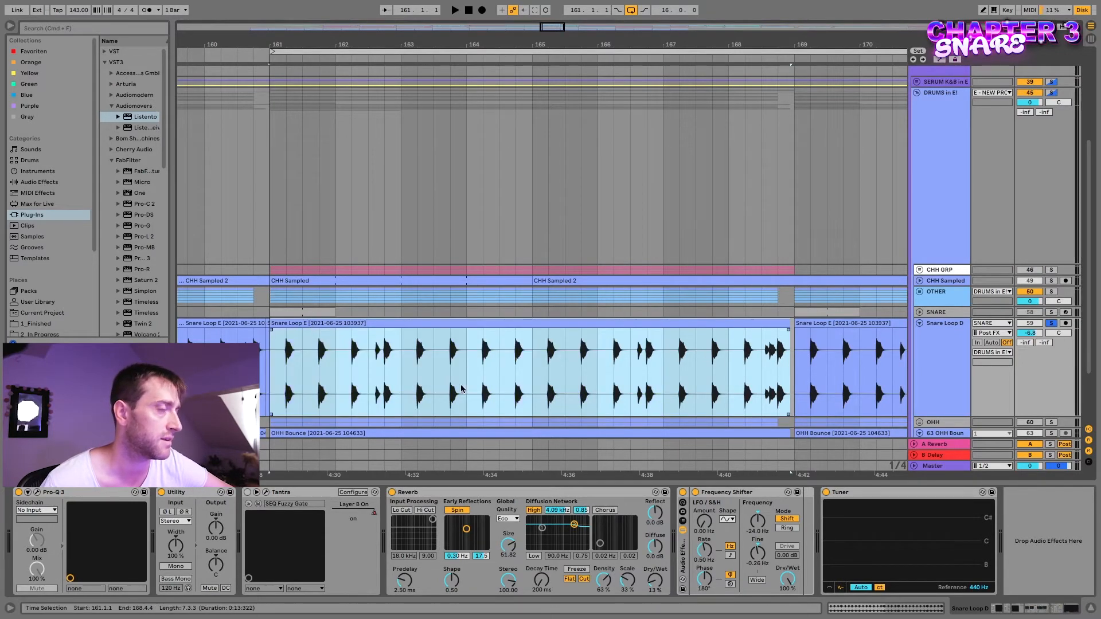
left_click(631, 361)
left_click_drag(361, 371, 450, 368)
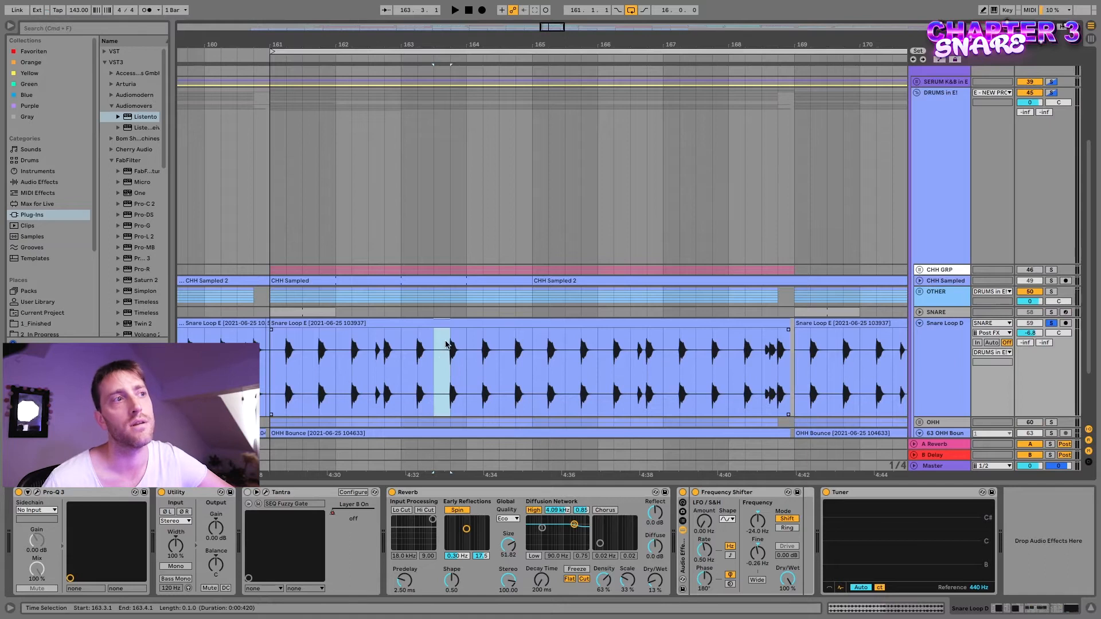
- Compare the snare clip's opening two bars, selected from 160.4.4 to 163.1.1, with its closing fill from 168.3.1 to 168.4.4
scroll(674, 356, "right", 1)
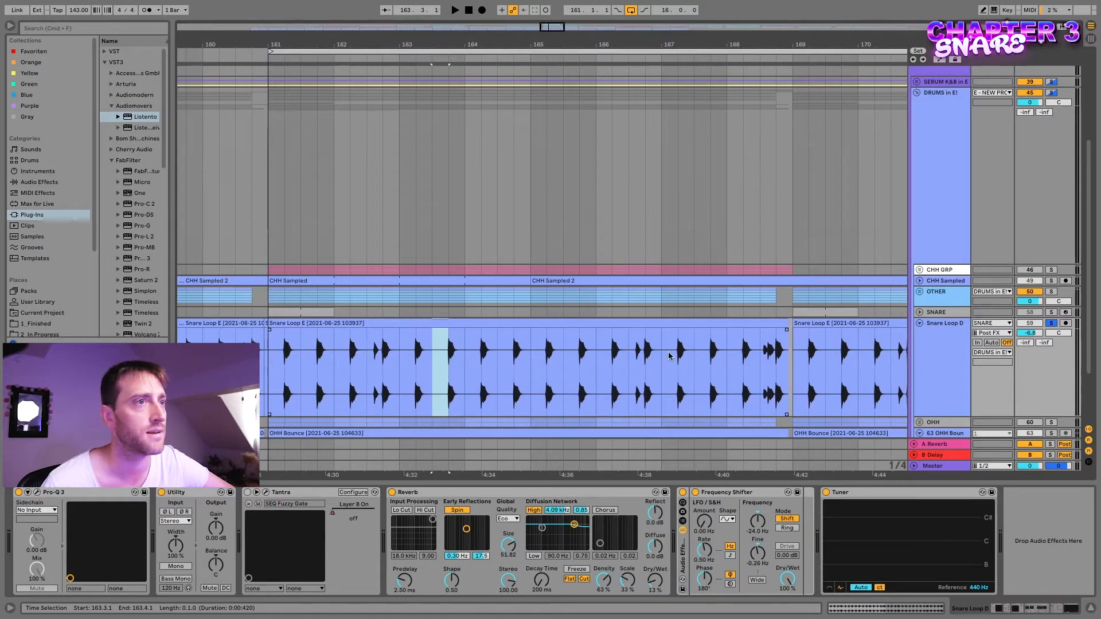
left_click(617, 324)
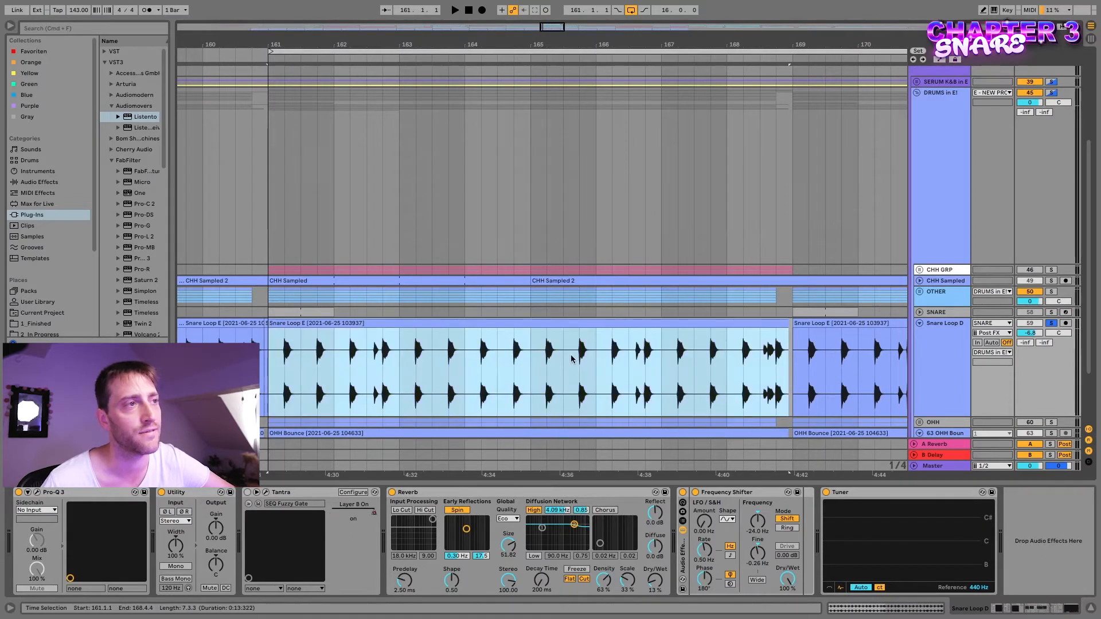
left_click_drag(396, 370, 264, 365)
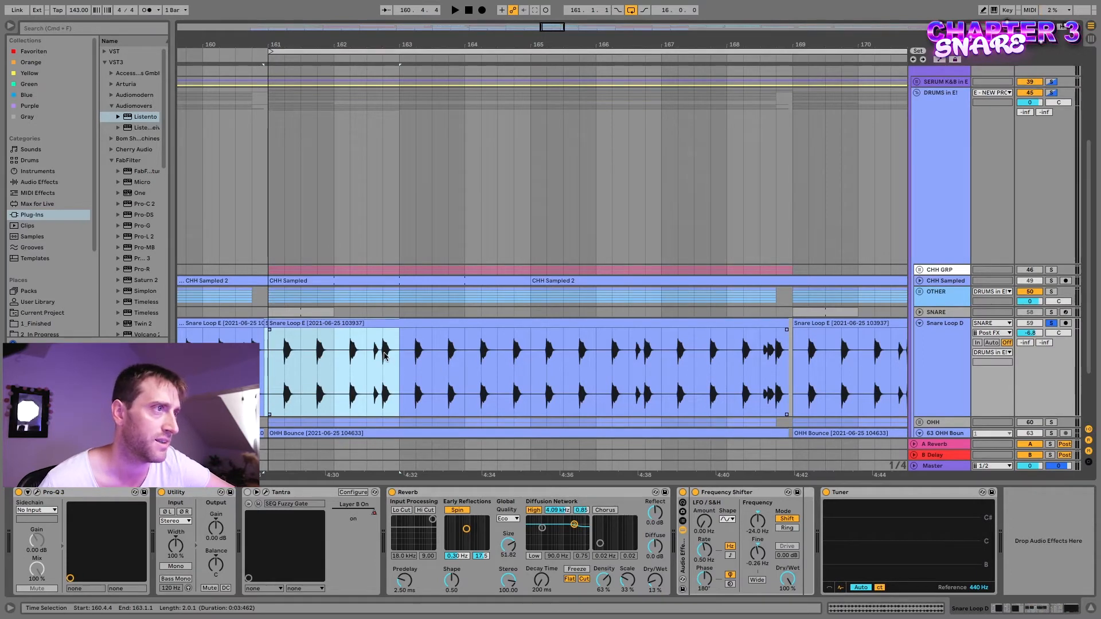
left_click(367, 358)
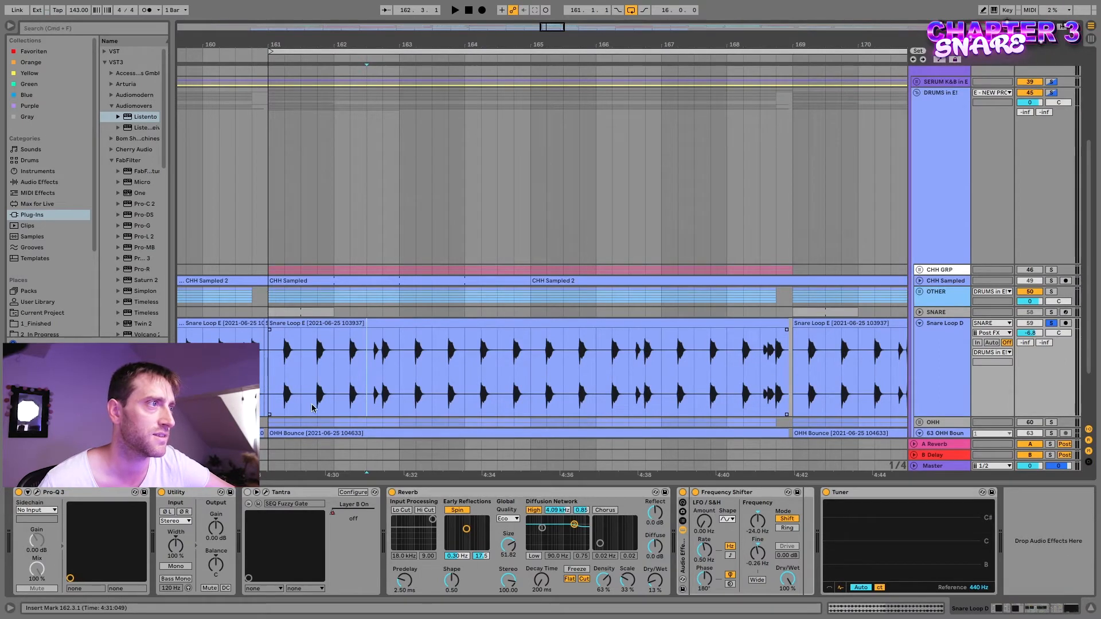
left_click_drag(760, 352, 788, 354)
scroll(777, 348, "right", 1)
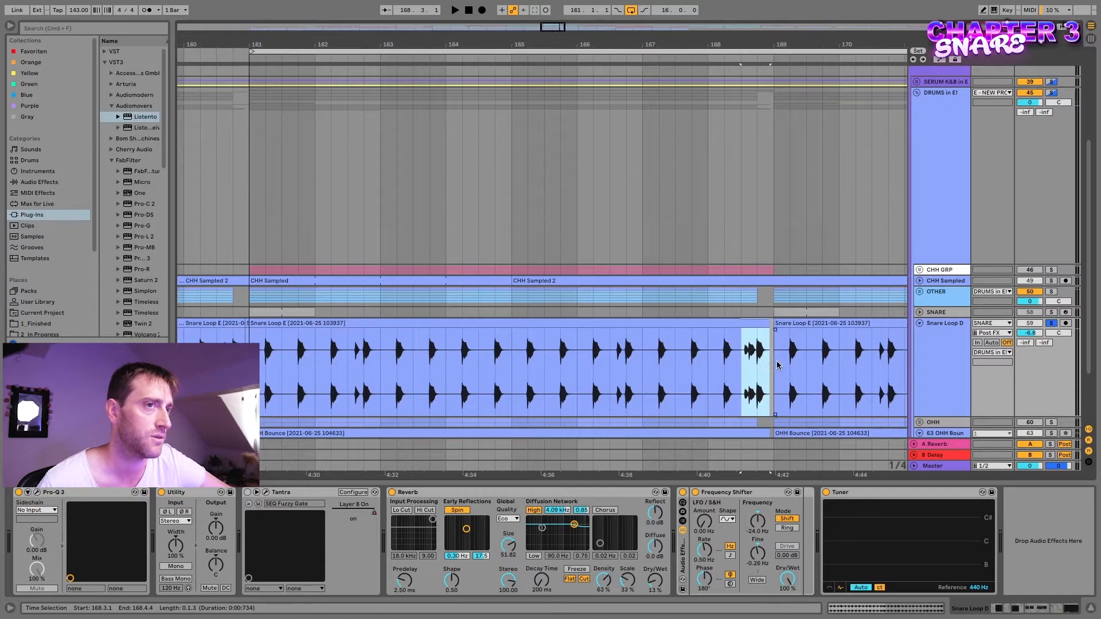
scroll(566, 359, "down", 2)
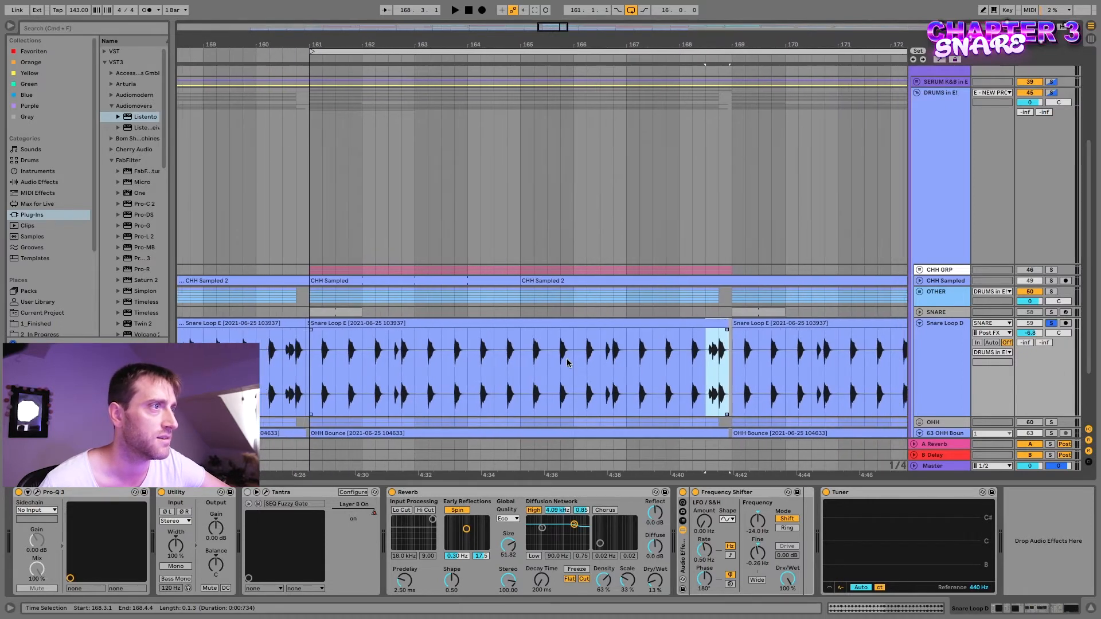
scroll(691, 356, "down", 1)
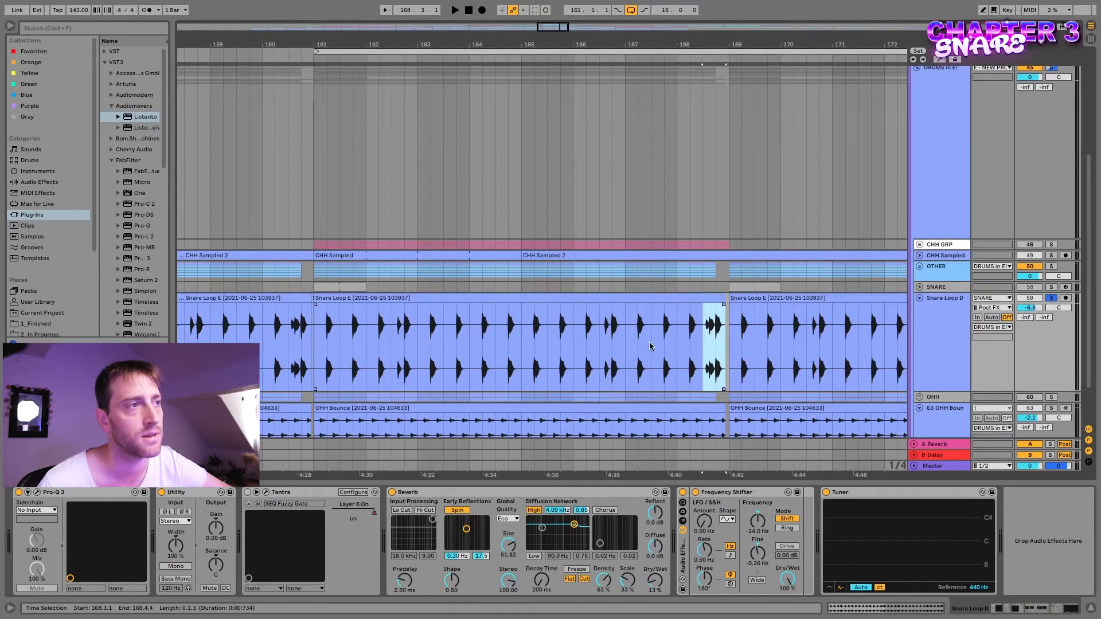
- Set the fixed grid to 1/16 and select the short extra snare hit from 162.3.3 to 162.3.4
scroll(407, 356, "up", 5)
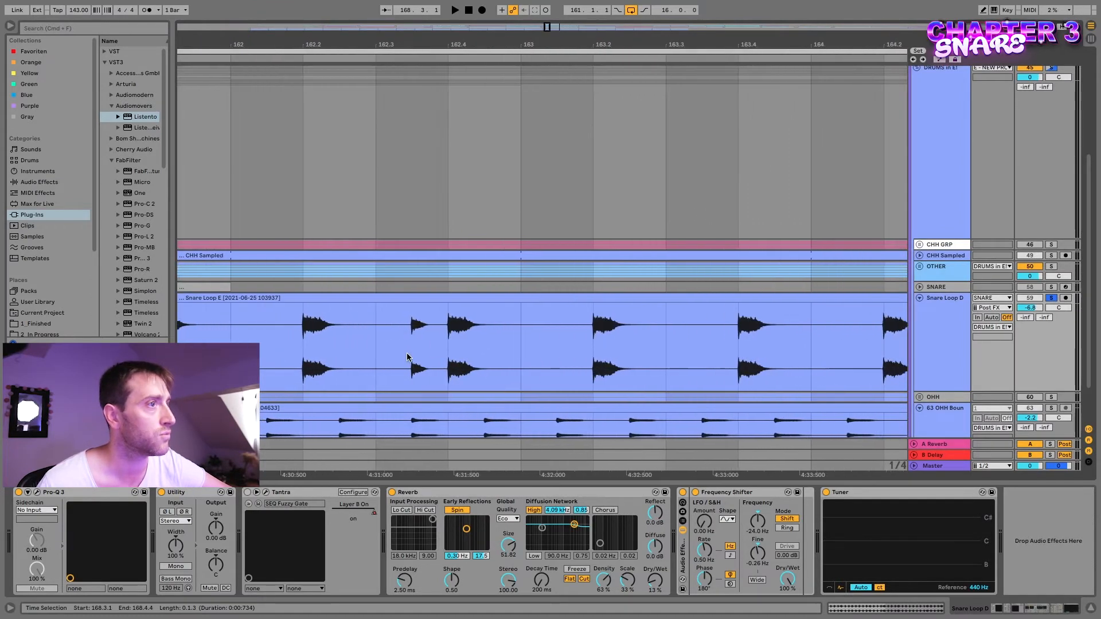
left_click_drag(378, 338, 436, 343)
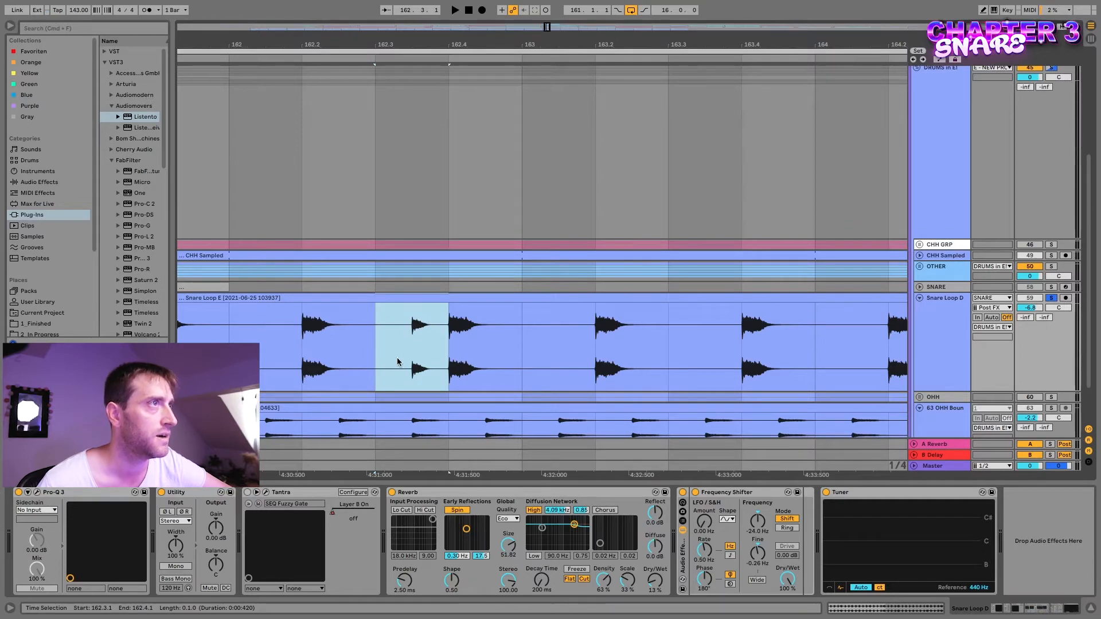
scroll(432, 331, "left", 2)
left_click(432, 331)
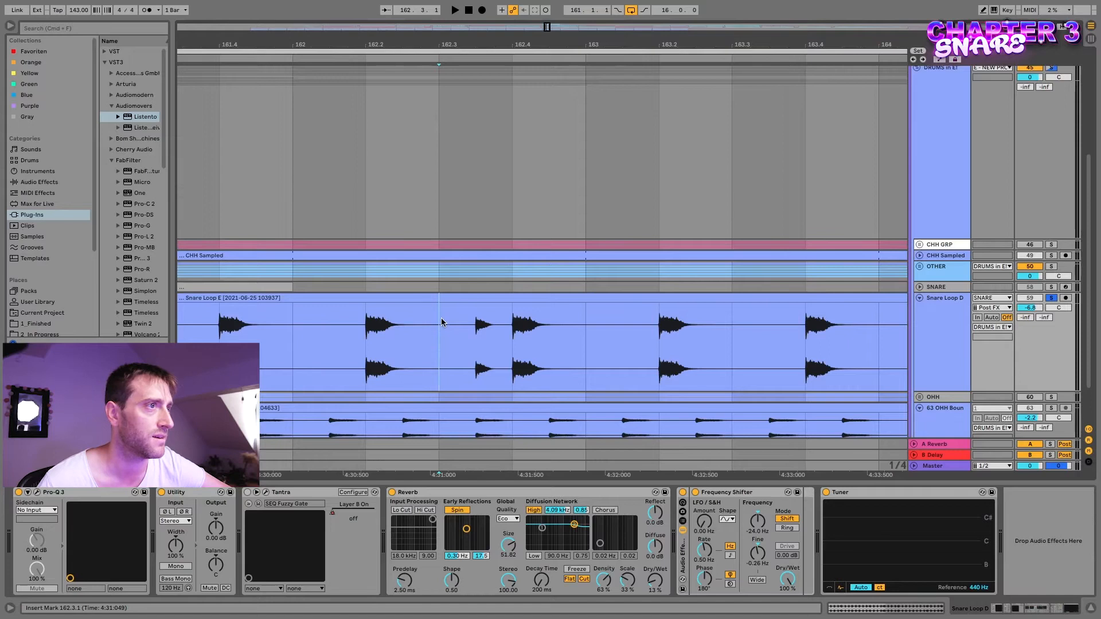
right_click(449, 348)
left_click(523, 549)
left_click(467, 347)
left_click(474, 345)
left_click(433, 344)
left_click_drag(362, 347, 487, 341)
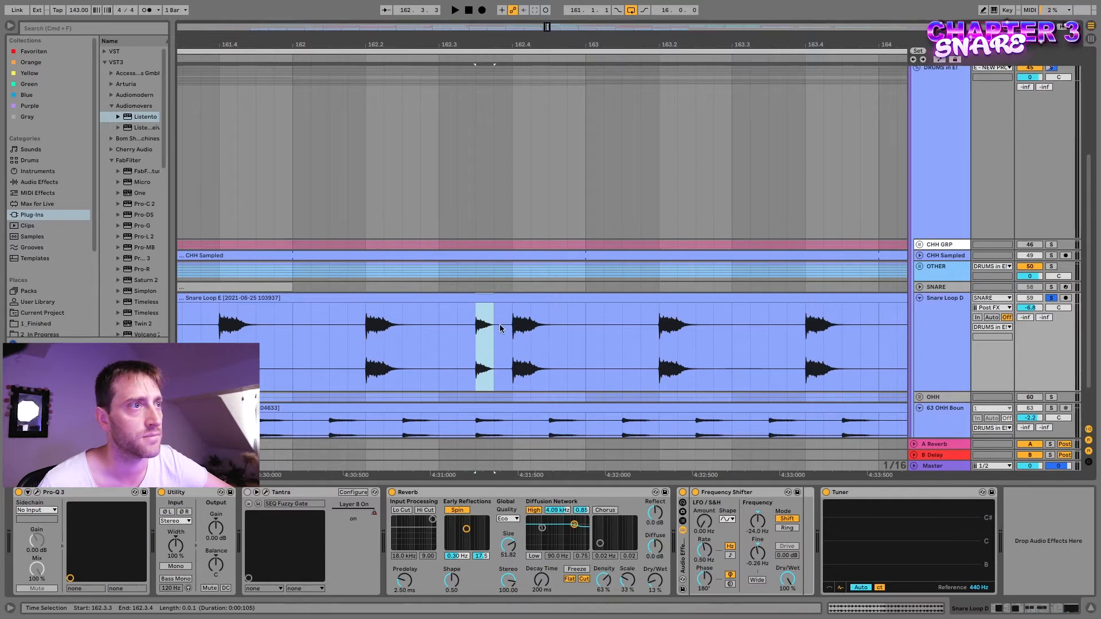
- Select the bar 161 snare clip, remove Snare Loop D's solo and play the clip in the full mix
scroll(500, 328, "down", 5)
scroll(481, 360, "down", 3)
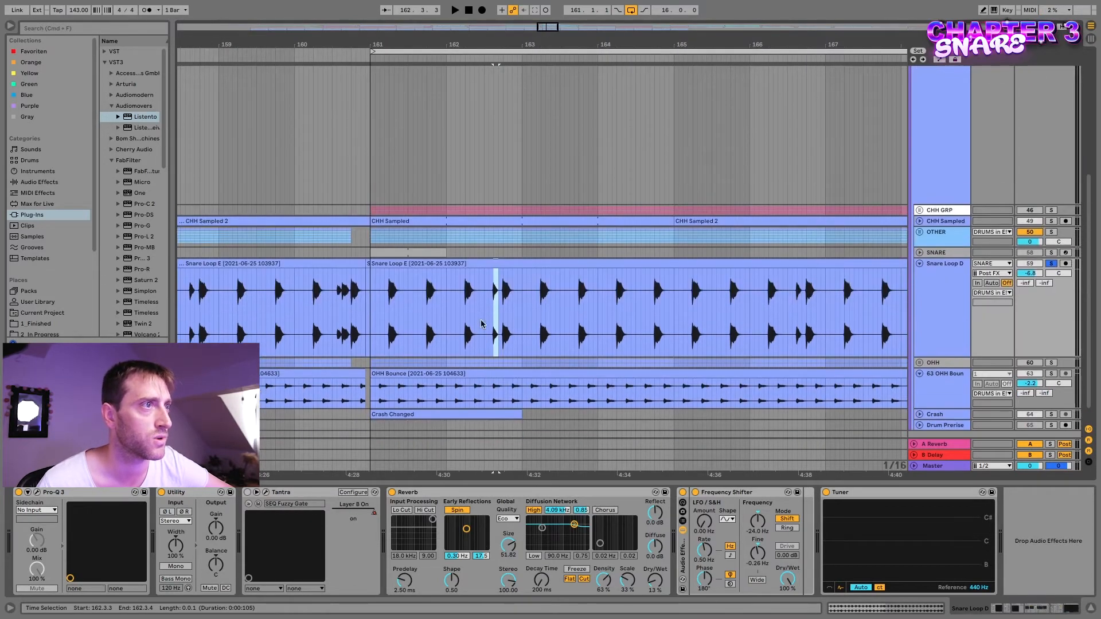
scroll(447, 321, "up", 4)
left_click(439, 311)
scroll(447, 321, "right", 2)
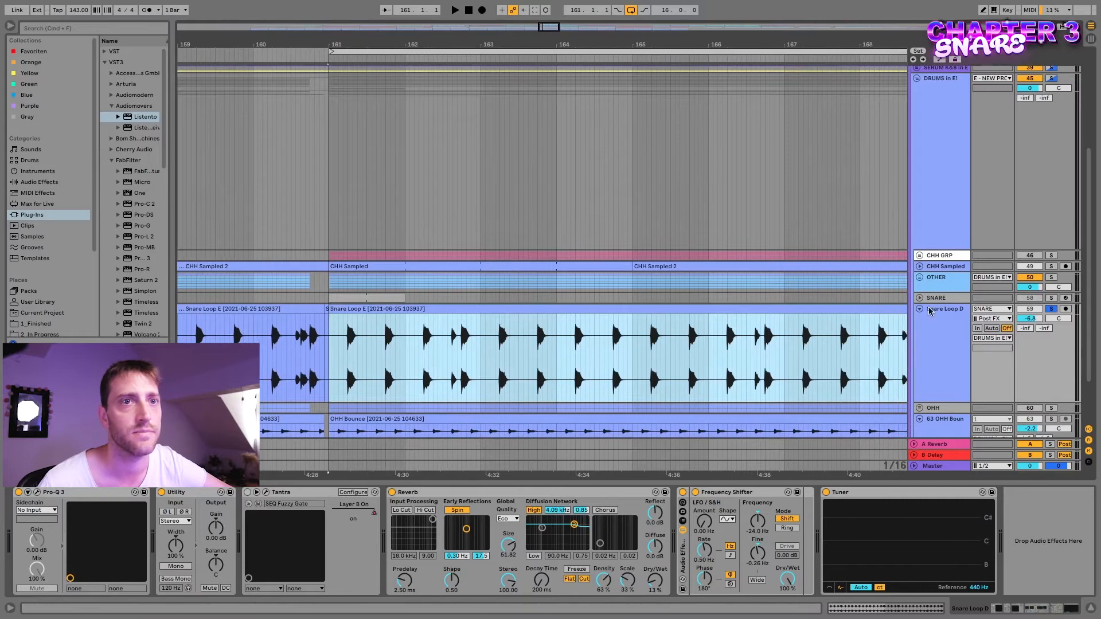
left_click(1051, 310)
key("space")
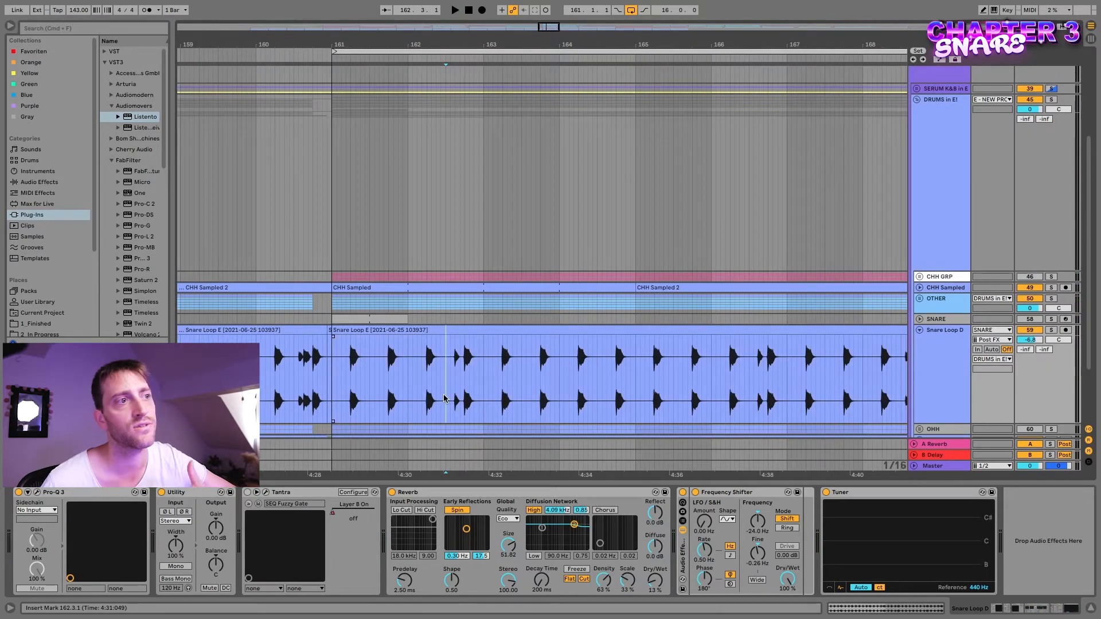
- Select the extra hit and following snare from 162.3.2 to 163.1.2, and play the full mix from 161.1.2
left_click_drag(450, 393, 479, 387)
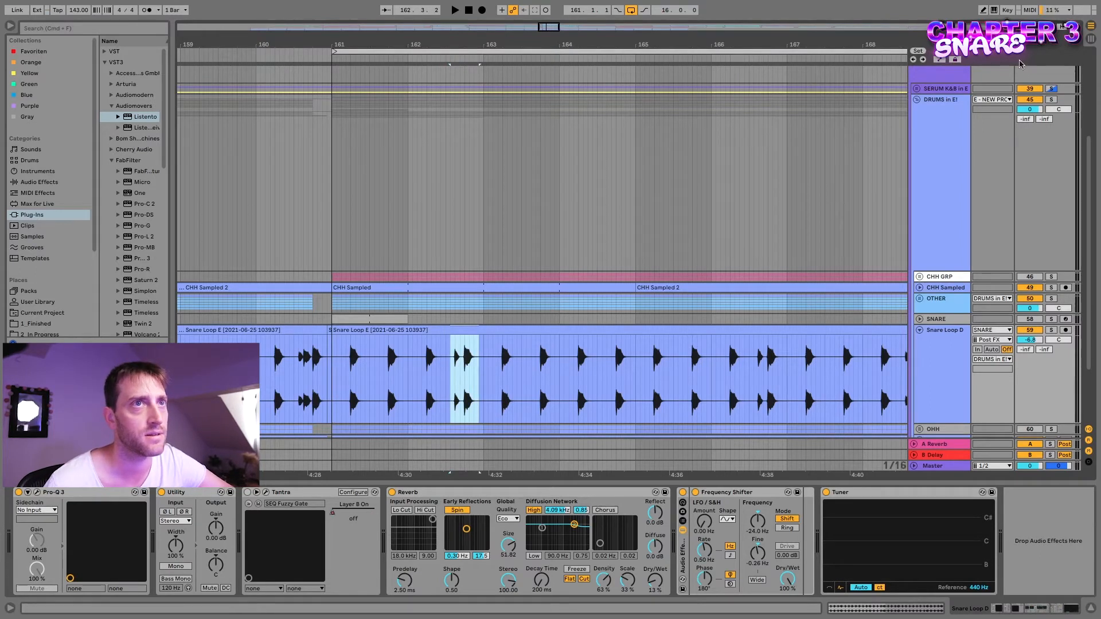
left_click(437, 374)
left_click_drag(451, 373, 487, 375)
left_click(468, 372)
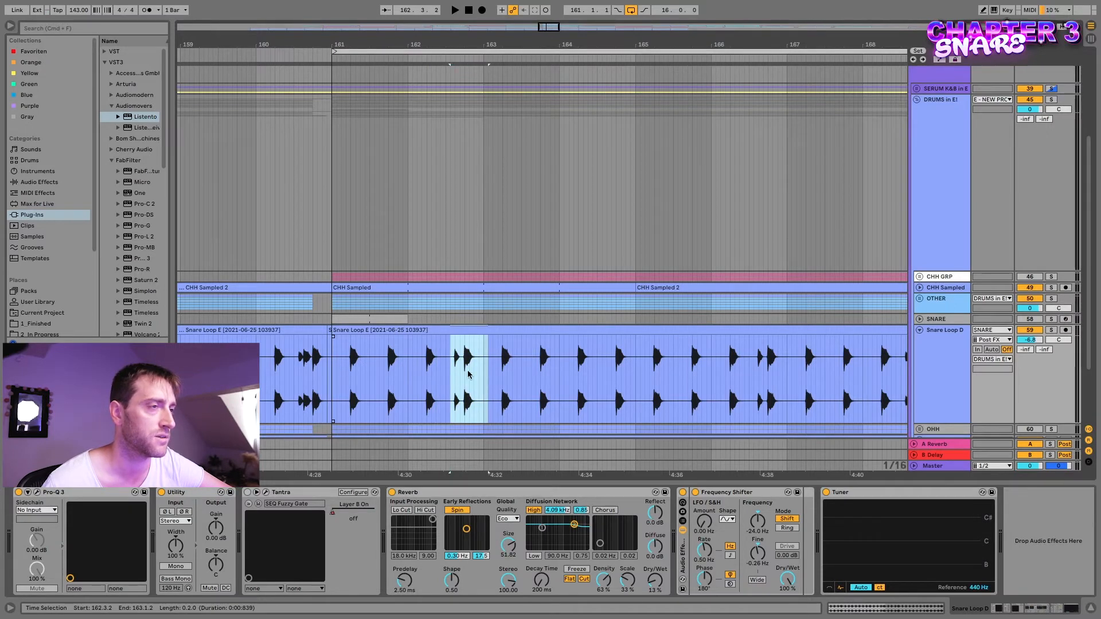
left_click(338, 377)
key("space")
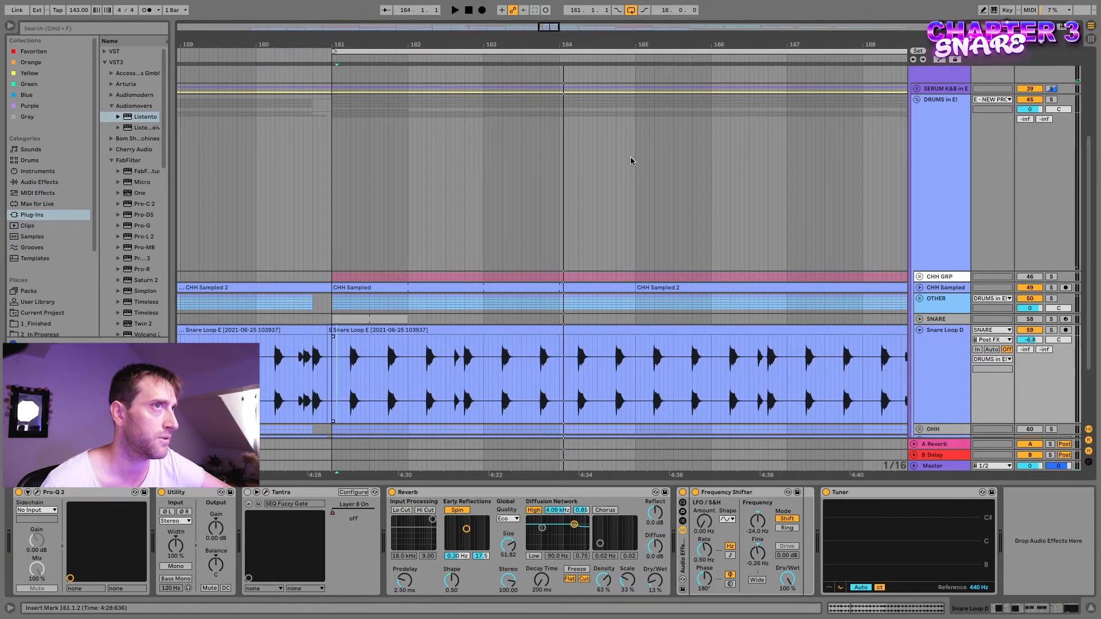
- Mark off stretches of the snare pattern, ending with the double hit selected from 162.3.1 to 162.4.3
left_click_drag(484, 365, 711, 376)
left_click(586, 354)
left_click_drag(635, 365, 475, 363)
left_click(604, 367)
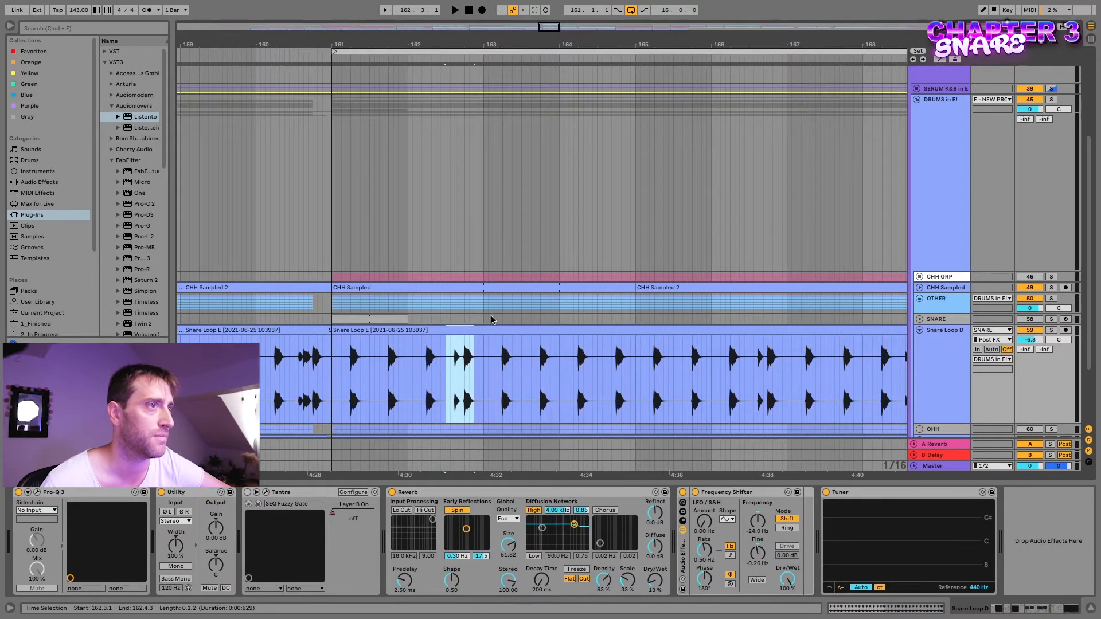
- Select the snare clip starting at bar 161 and collapse the Snare Loop D track
scroll(471, 365, "down", 3)
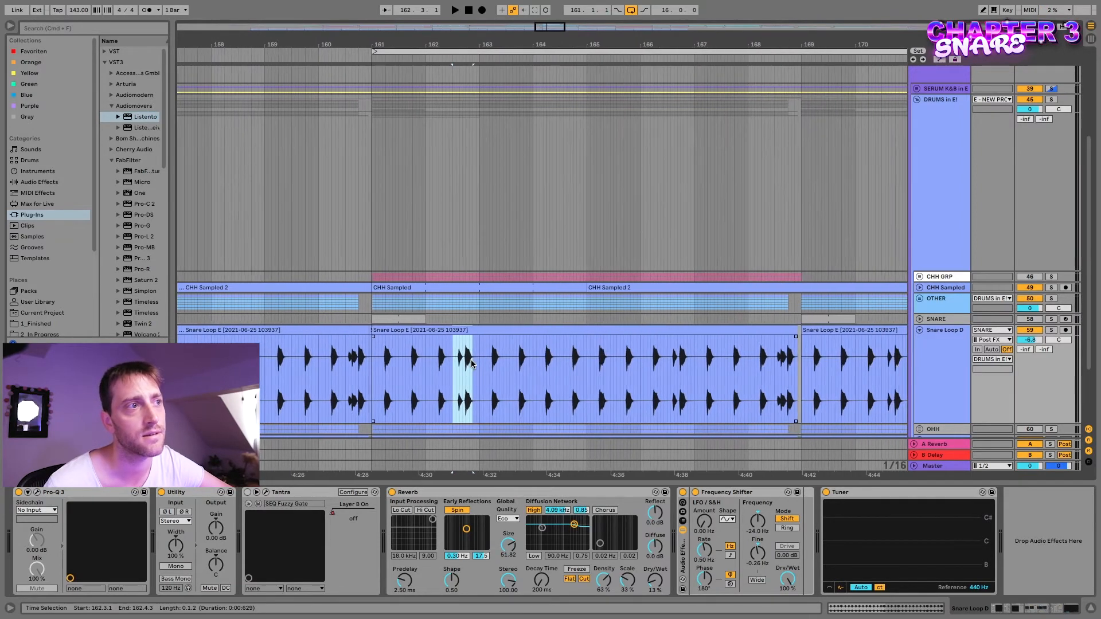
left_click(460, 331)
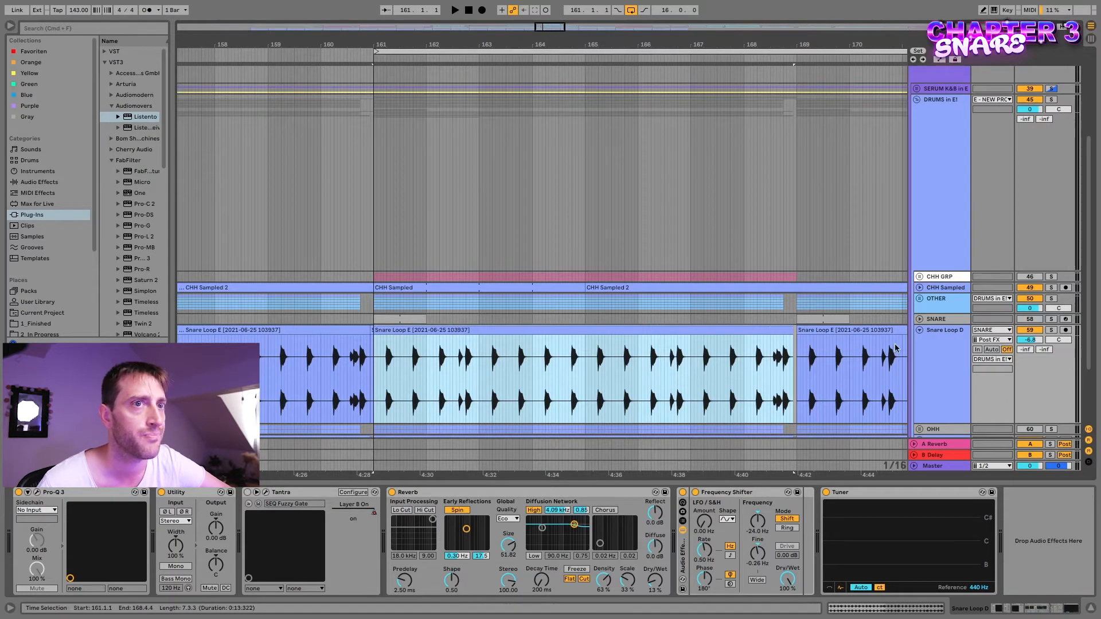
left_click(919, 330)
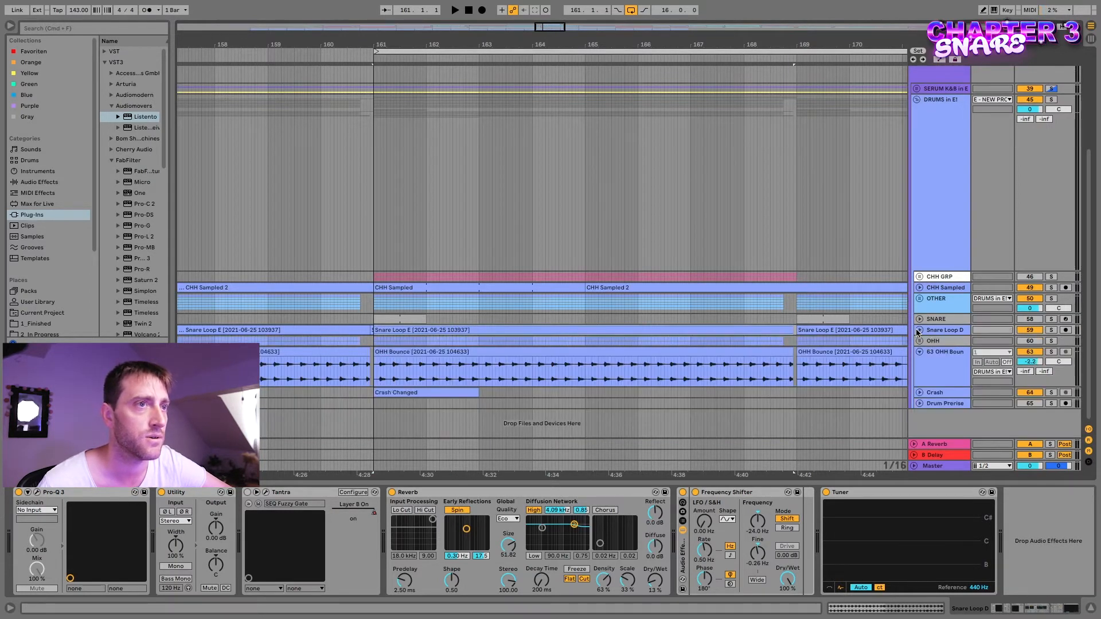
left_click(496, 329)
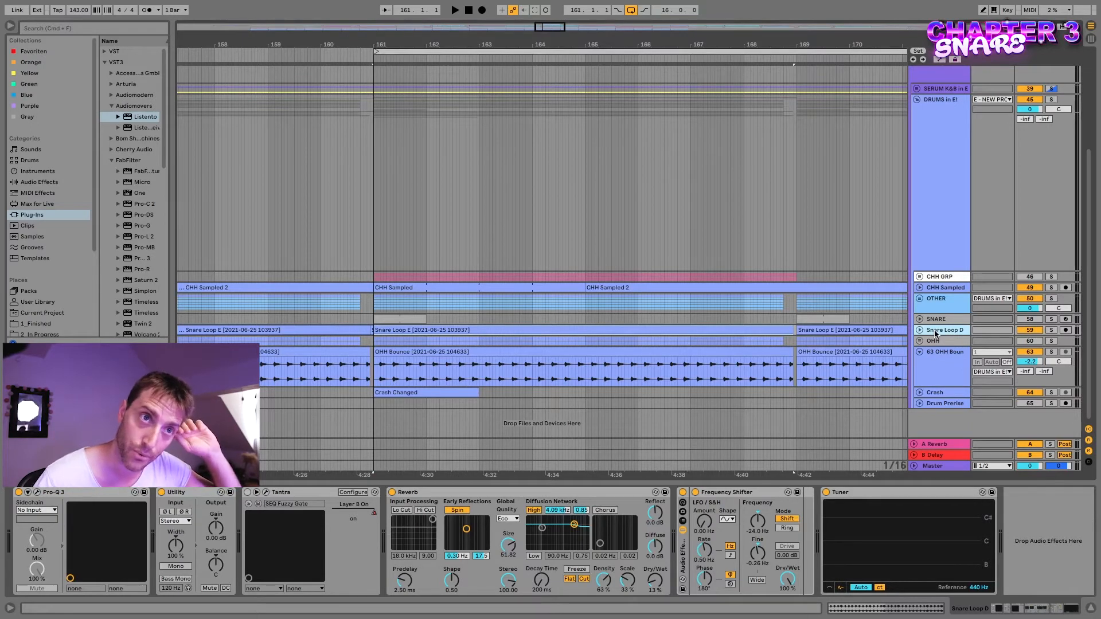
- Select the Crash track to show its effects, and expand the Crash and Drum Prerise tracks
left_click(935, 394)
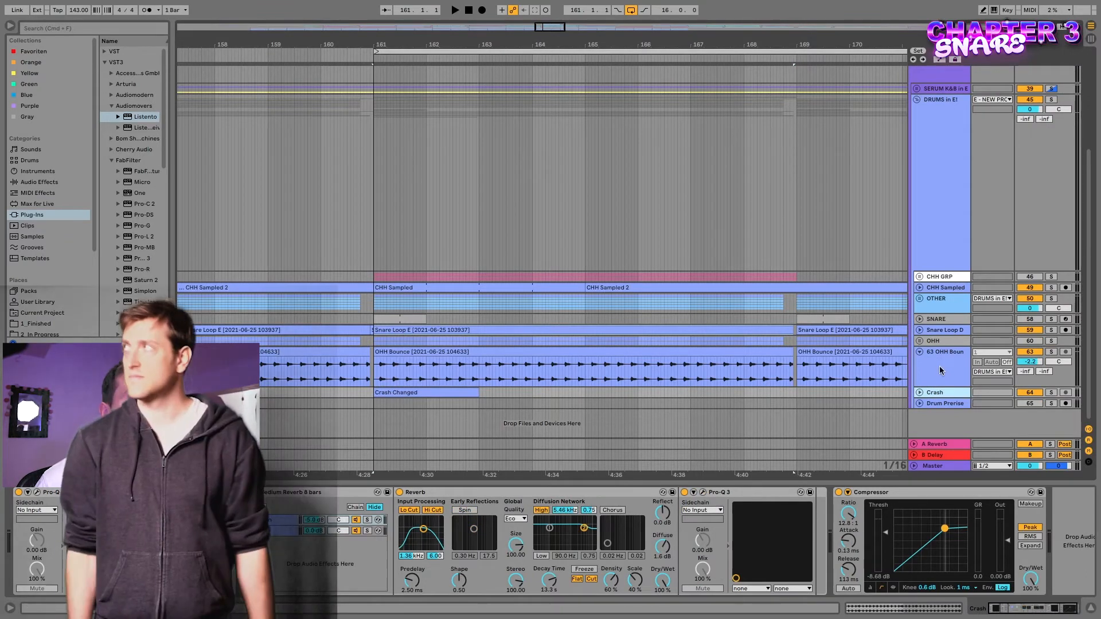
scroll(394, 399, "up", 2)
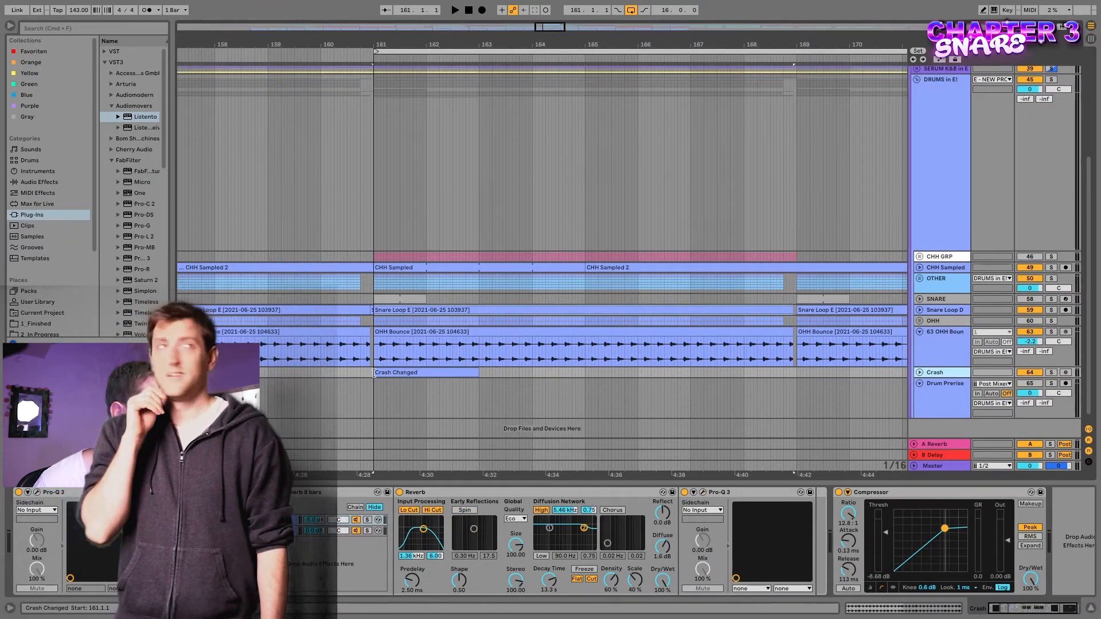
scroll(382, 372, "up", 2)
scroll(383, 375, "up", 3)
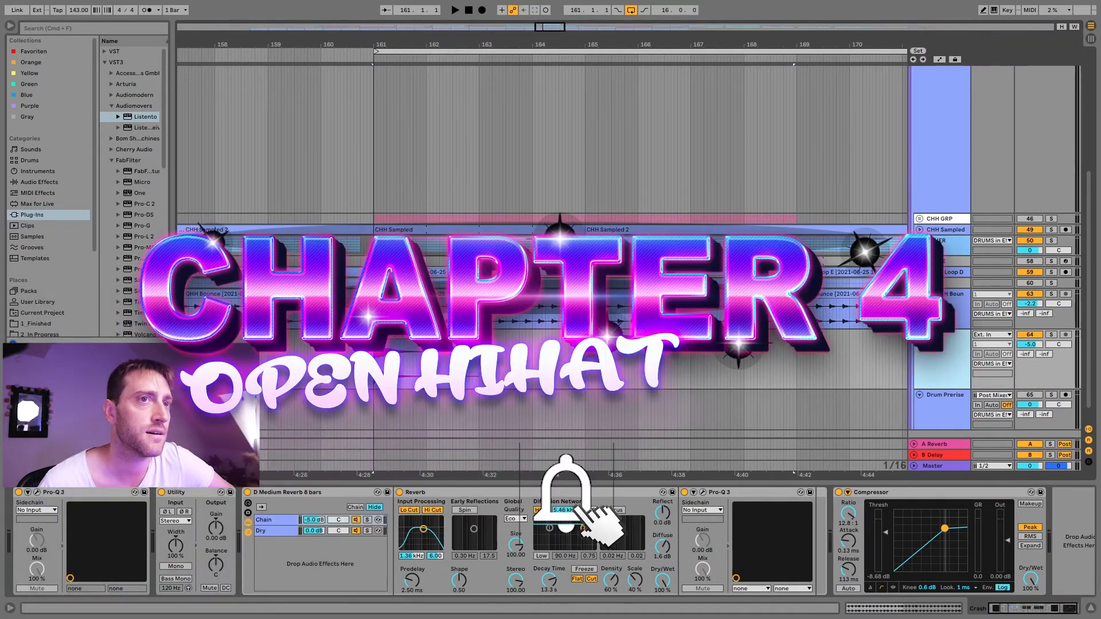
- Select the OHH Bounce clip starting at bar 161 and enlarge its track to show the waveform
left_click(936, 292)
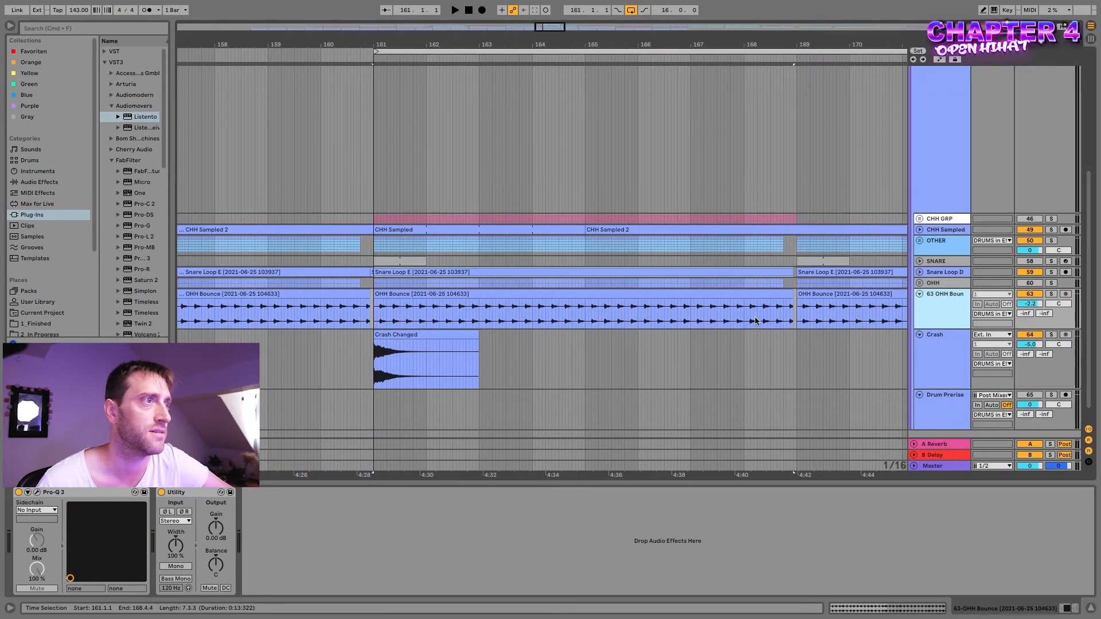
scroll(409, 326, "up", 2)
scroll(407, 326, "up", 3)
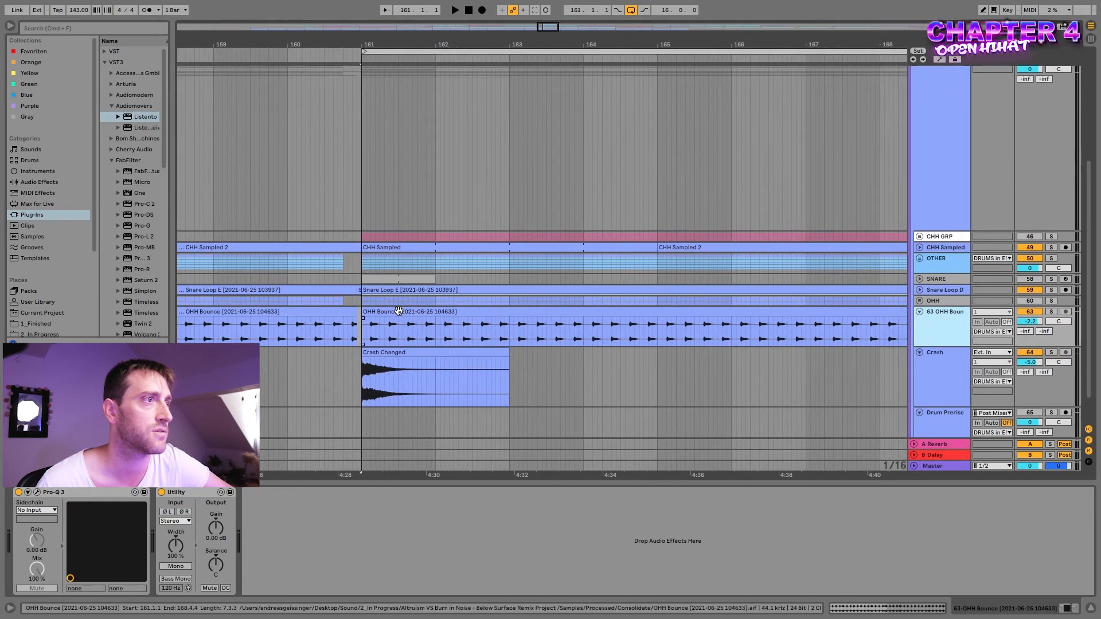
left_click(398, 311)
scroll(399, 325, "up", 5)
scroll(394, 331, "right", 2)
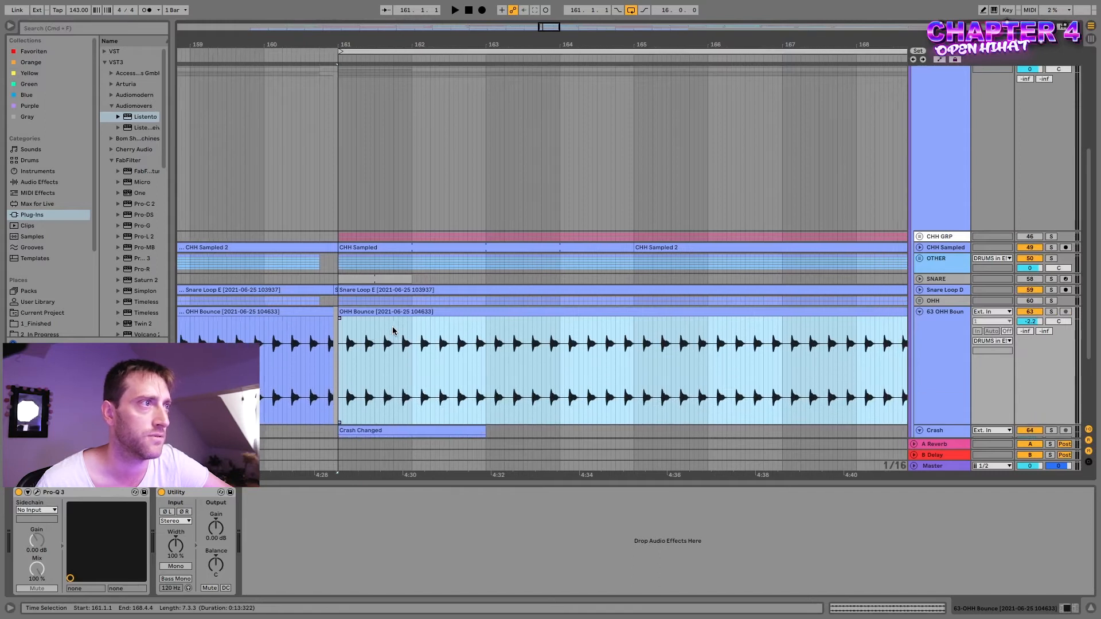
- Expand the OHH group, look at its two OHH2 tracks, and reselect the OHH Bounce track
left_click(920, 300)
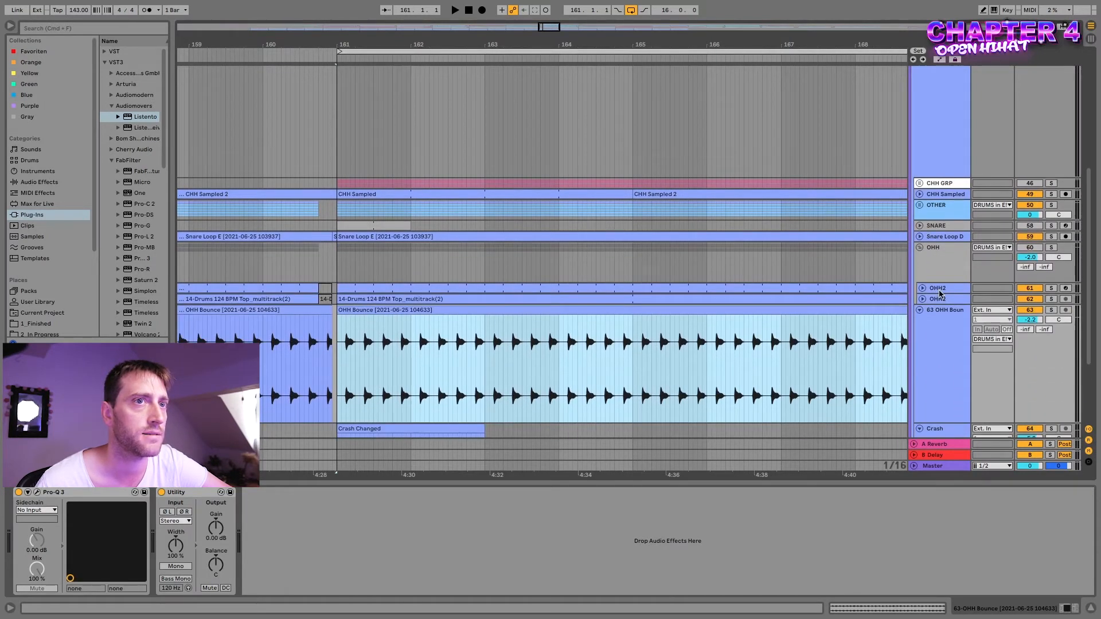
left_click(939, 289)
left_click(941, 300)
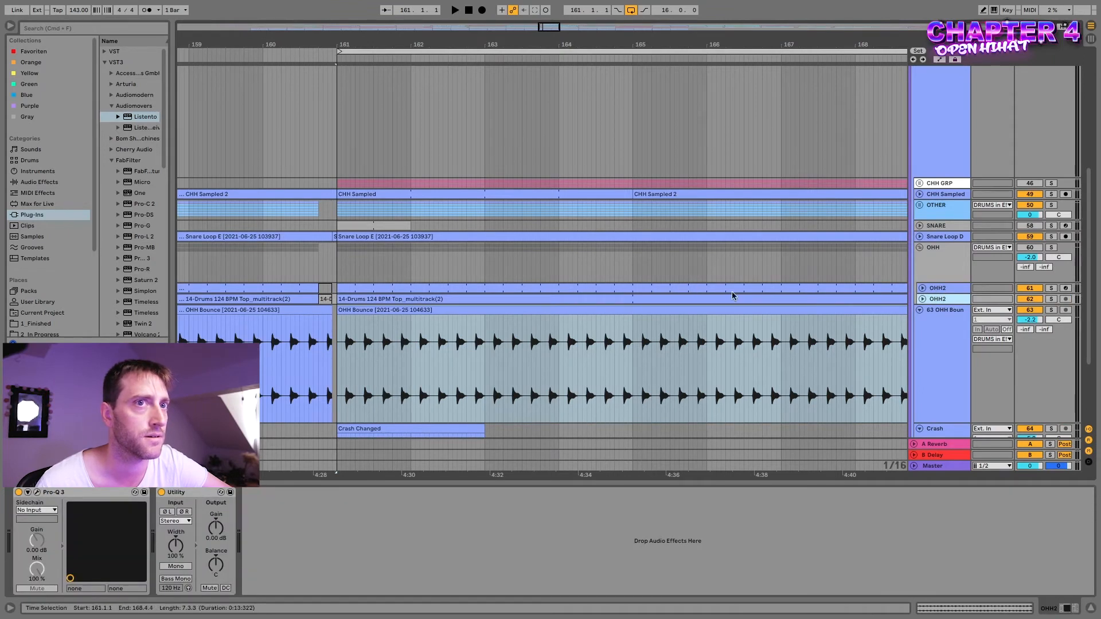
left_click(934, 312)
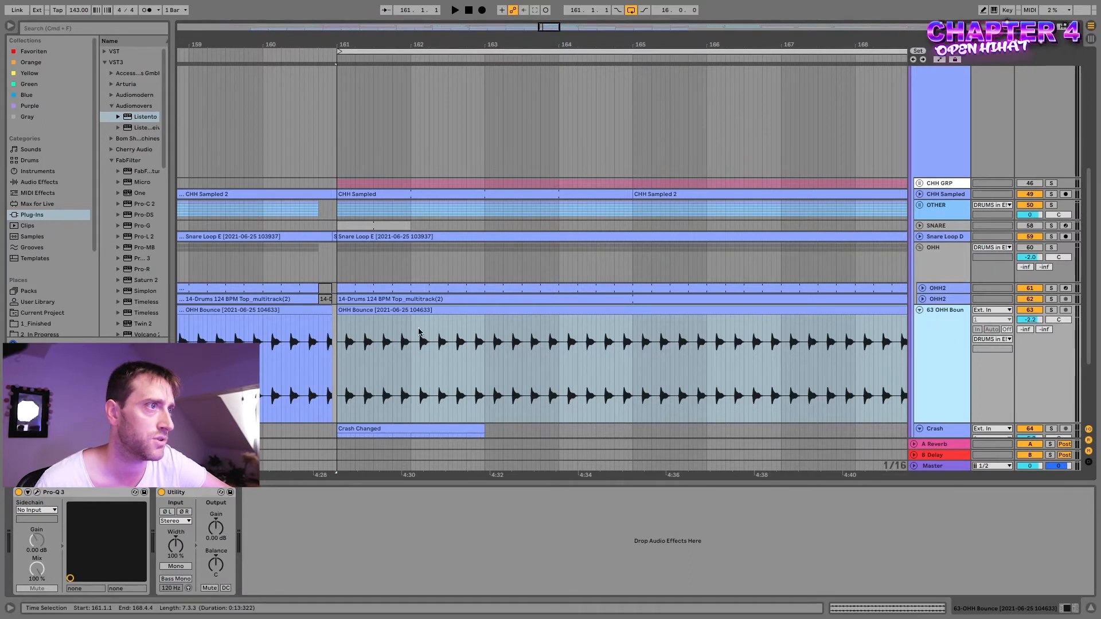
- Examine the open hi-hat's waveform up close and place the insert marker at its start at 162.2.3
scroll(418, 330, "up", 5)
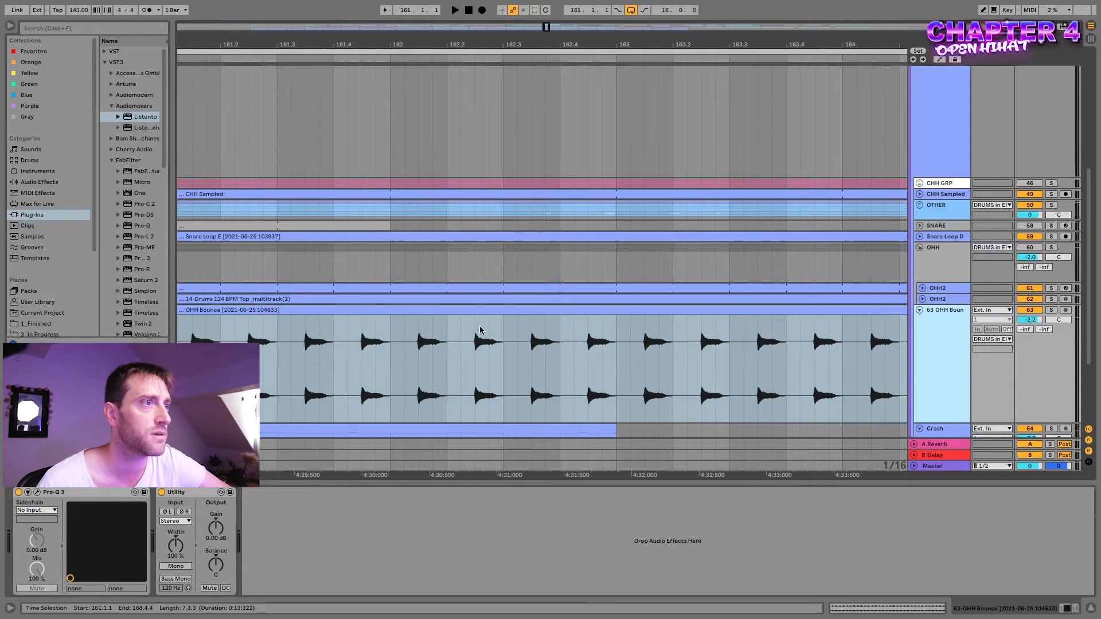
scroll(481, 332, "up", 10)
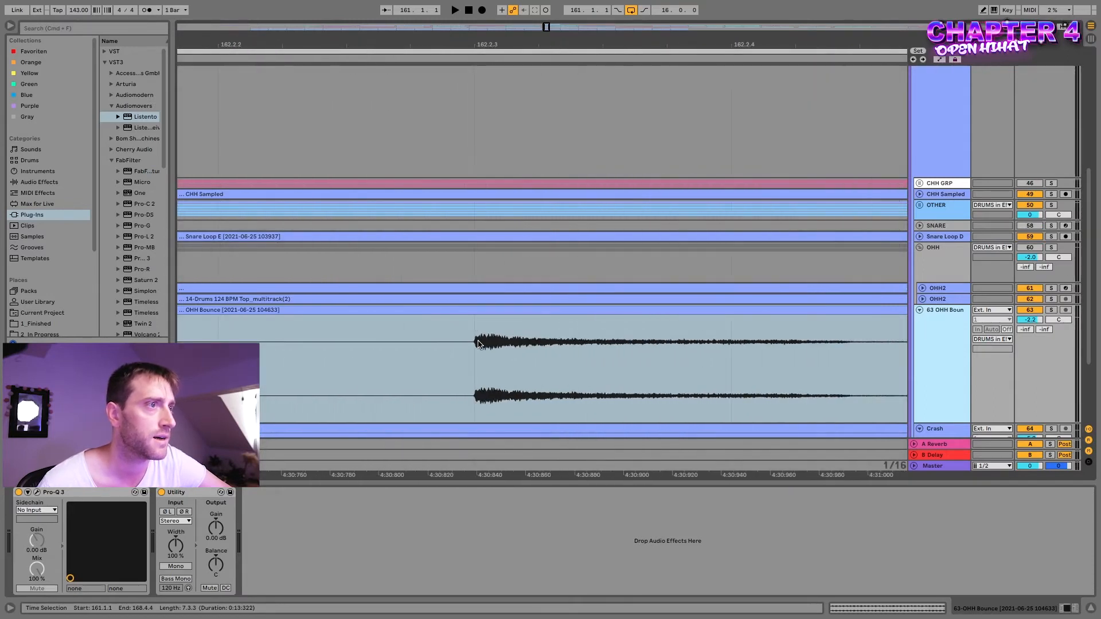
scroll(478, 343, "up", 3)
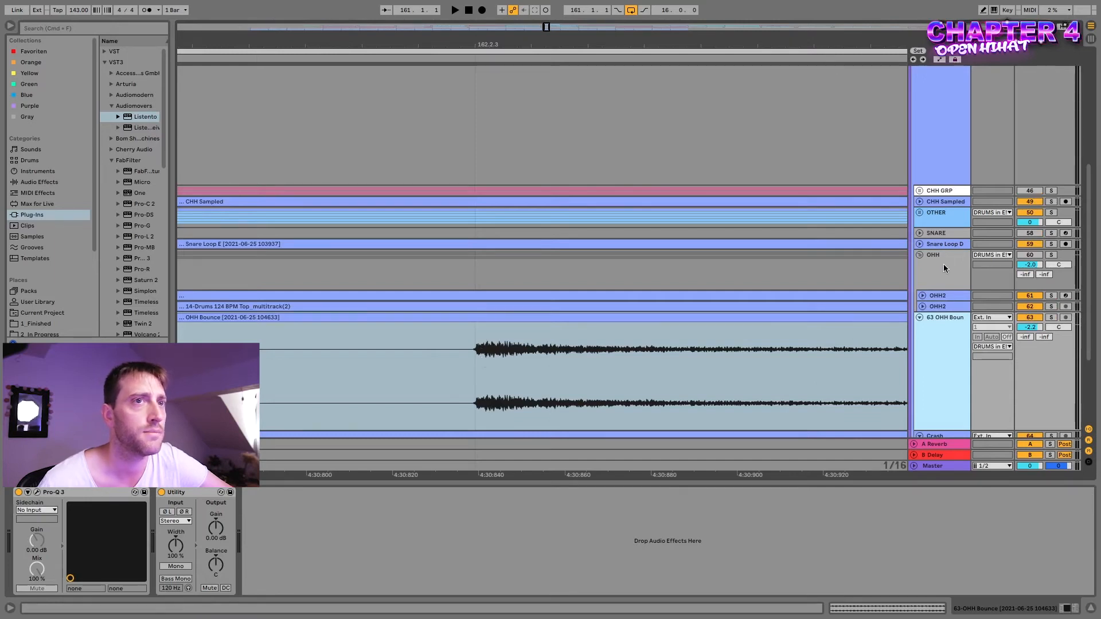
left_click(474, 338)
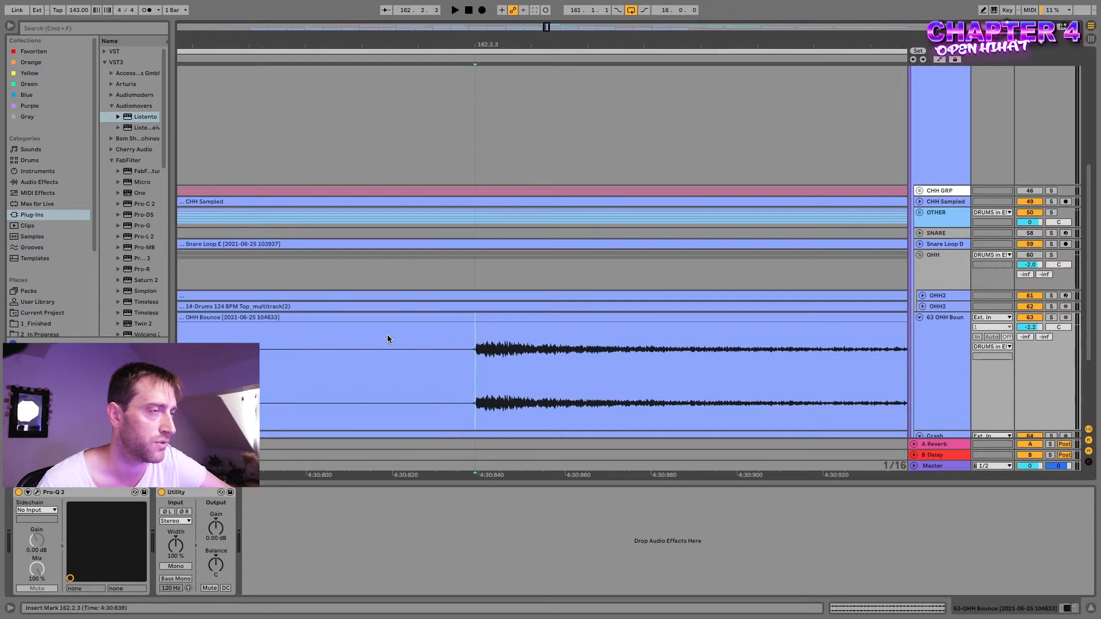
- Play the OHH Bounce clip from bar 161 in solo, and remove the solo after stopping playback
scroll(459, 360, "down", 12)
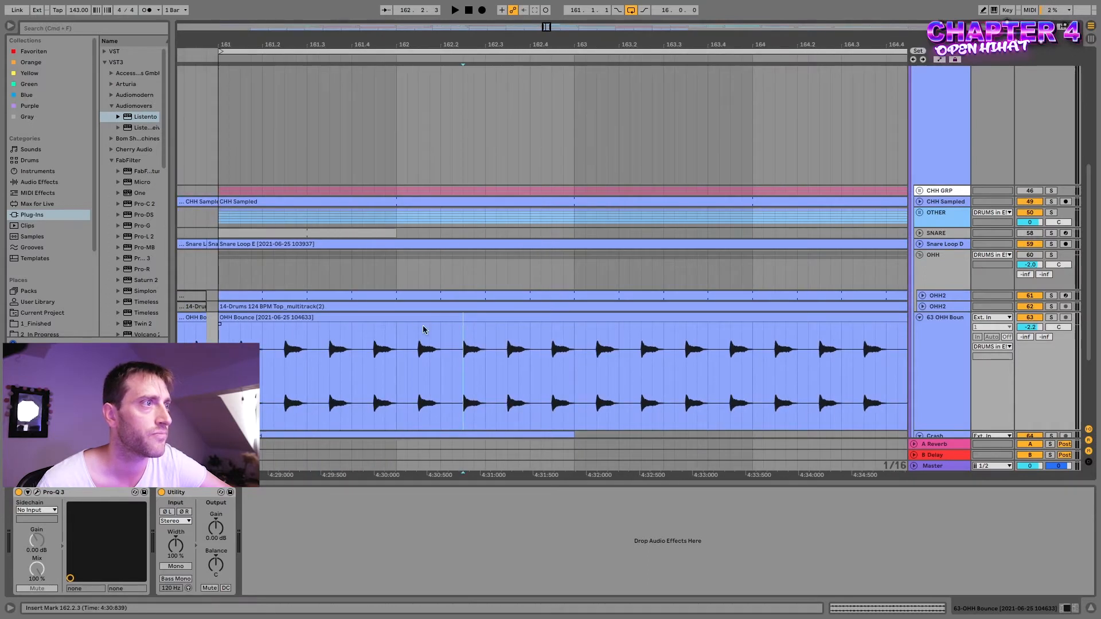
left_click(371, 320)
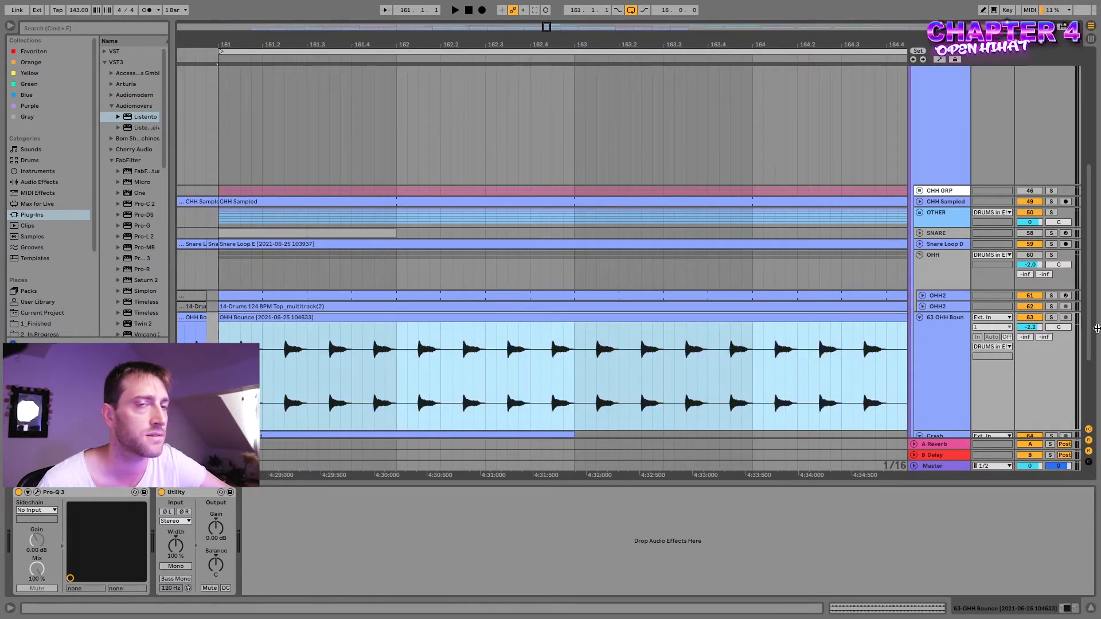
left_click(1051, 318)
key("space")
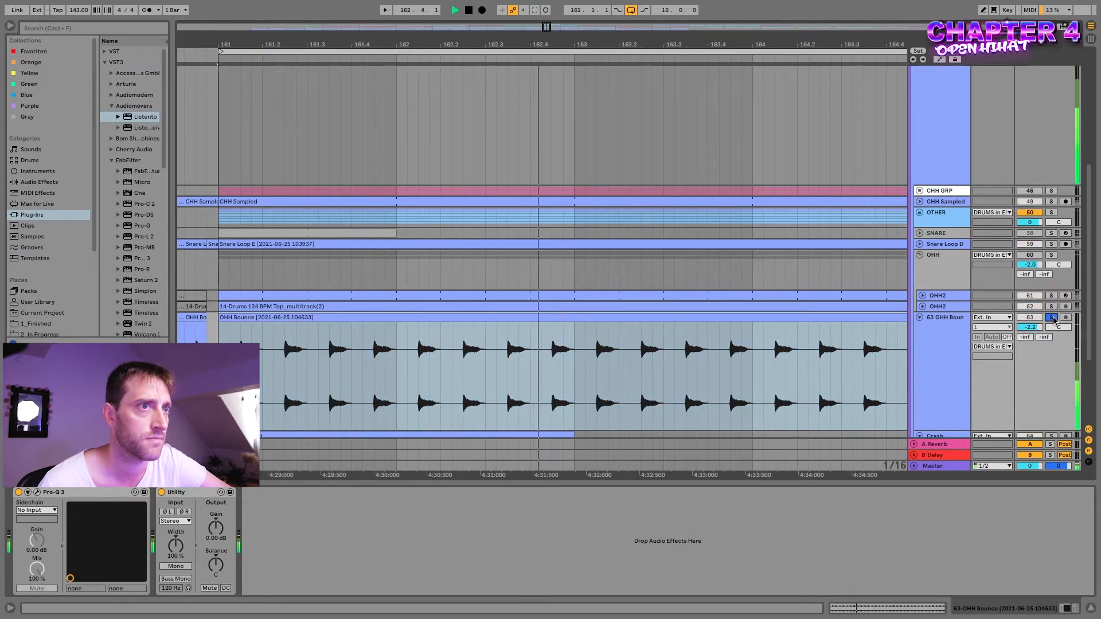
key("space")
left_click(1051, 318)
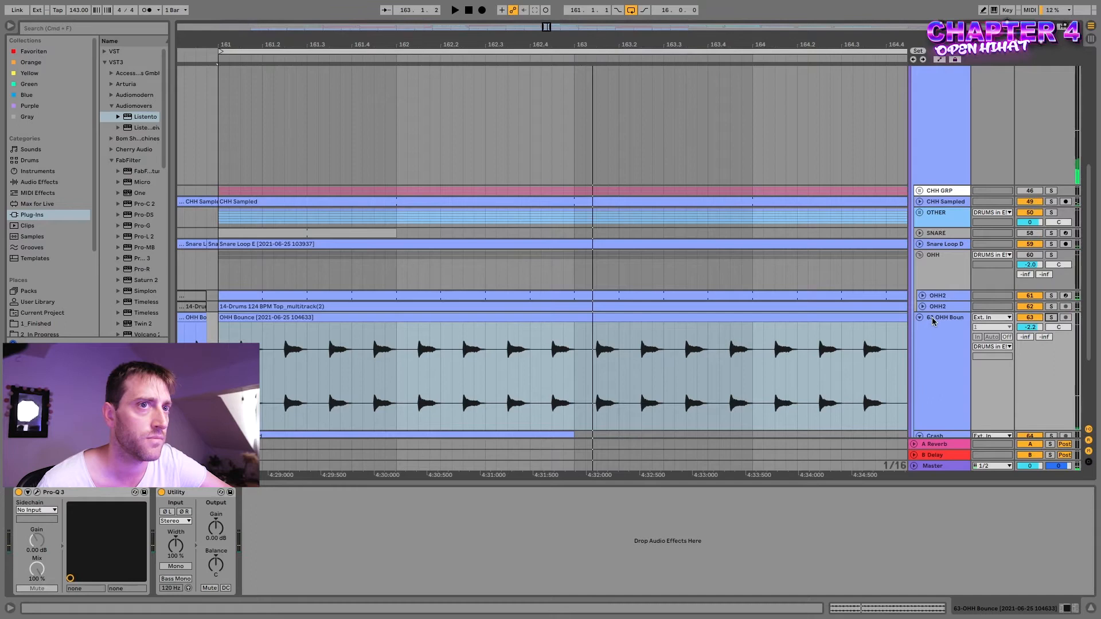
- Compare the devices on the two OHH2 tracks, collapse the OHH group and select the OHH Bounce track
left_click(939, 307)
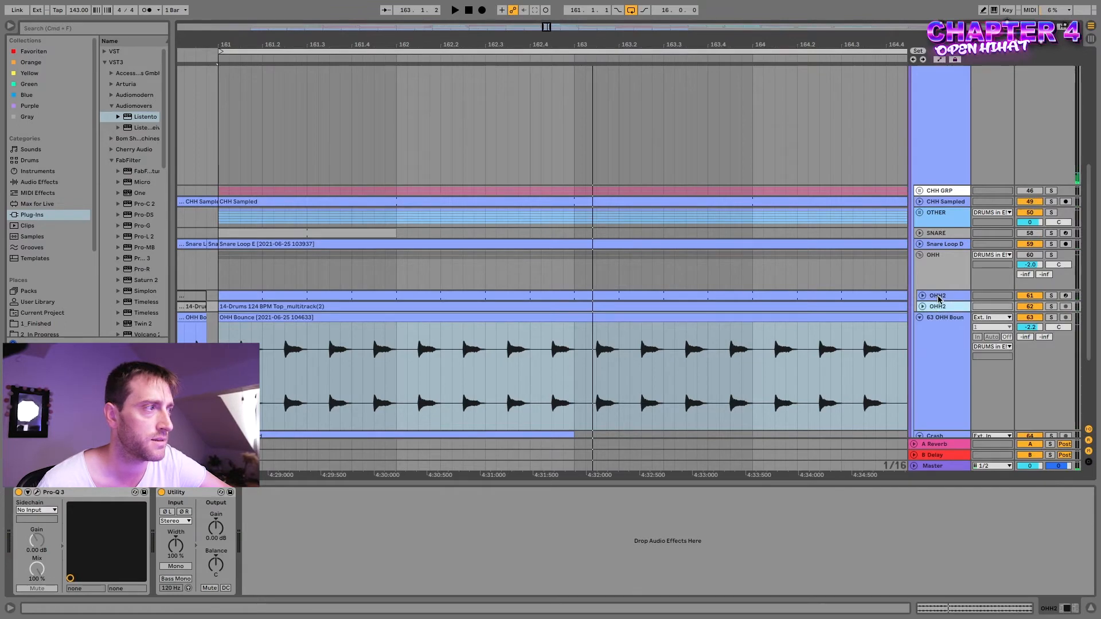
left_click(939, 297)
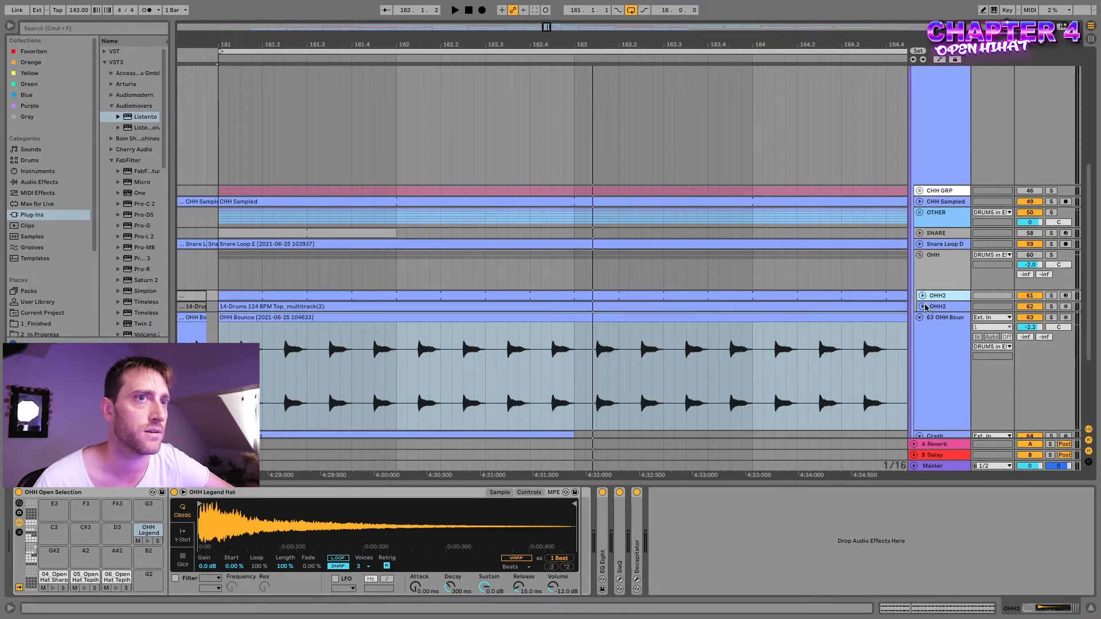
left_click(932, 308)
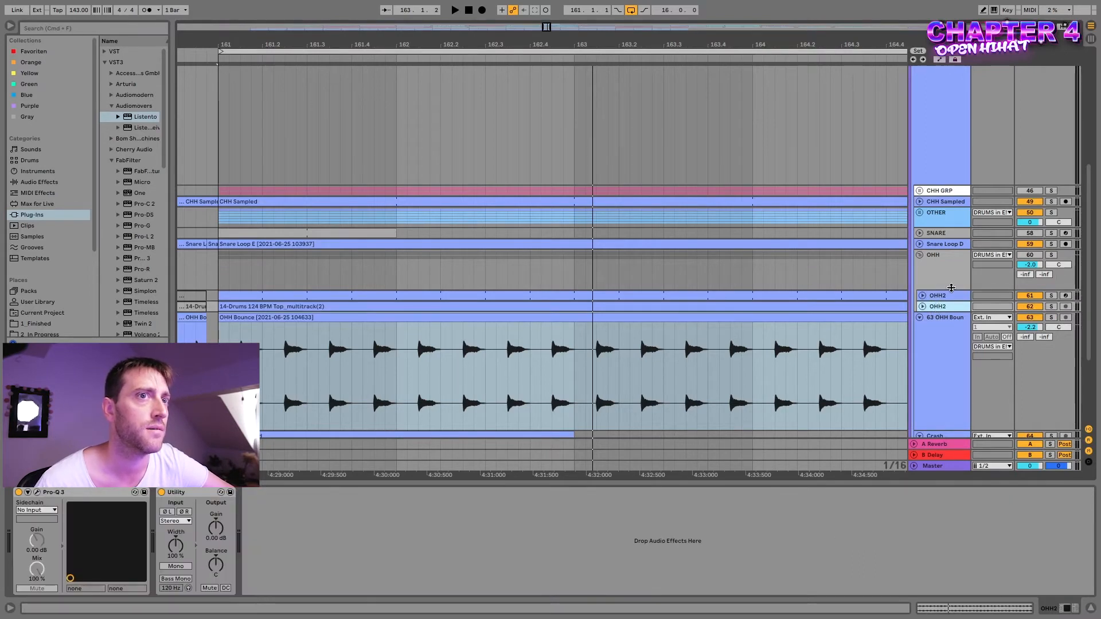
left_click(947, 297)
left_click(939, 309)
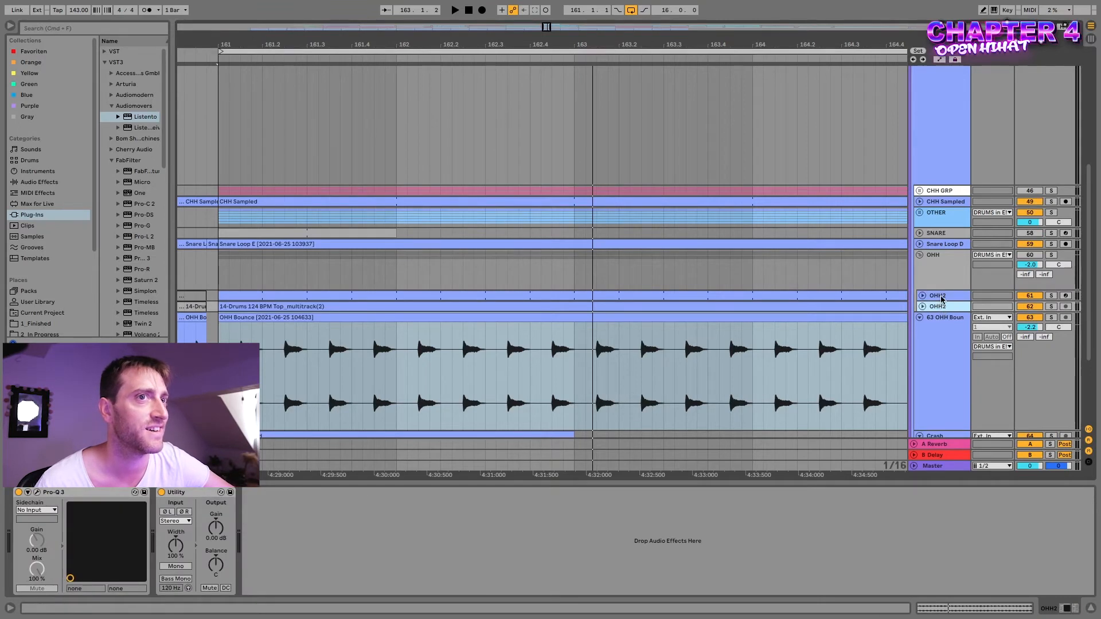
left_click(919, 255)
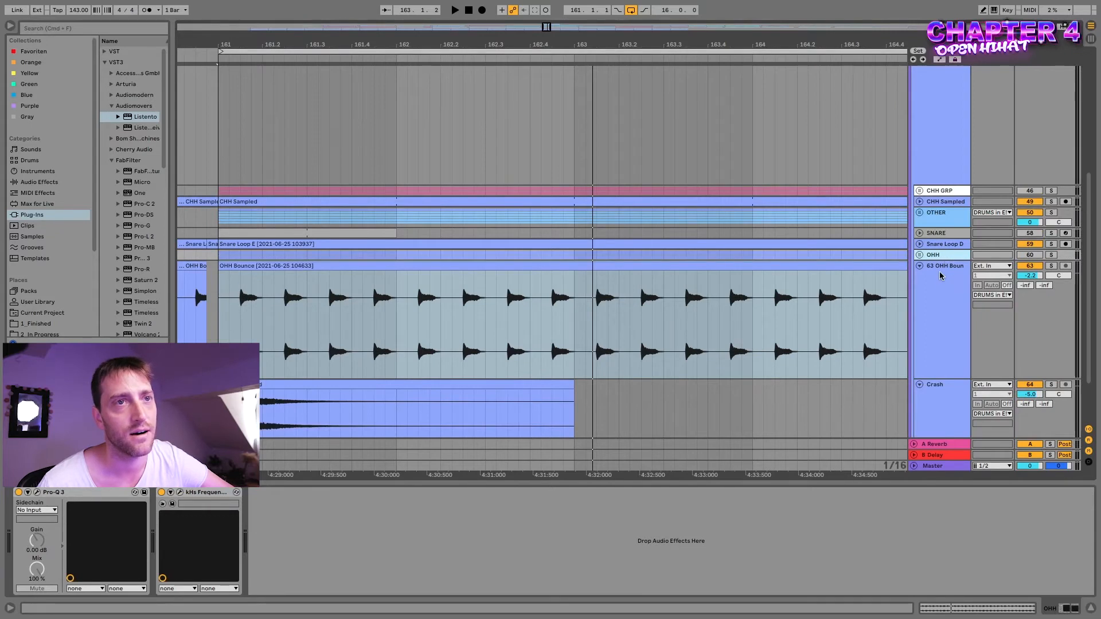
left_click(940, 281)
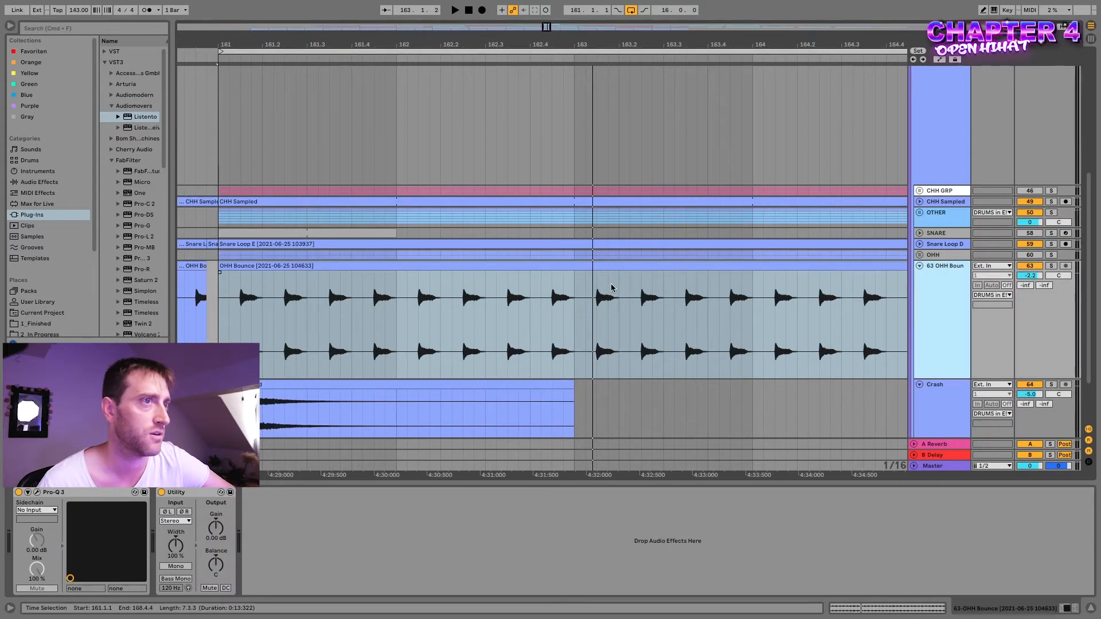
- Select a single open hi-hat hit from 163.1.3 to 163.2.1 and view it up close
left_click_drag(597, 289, 622, 290)
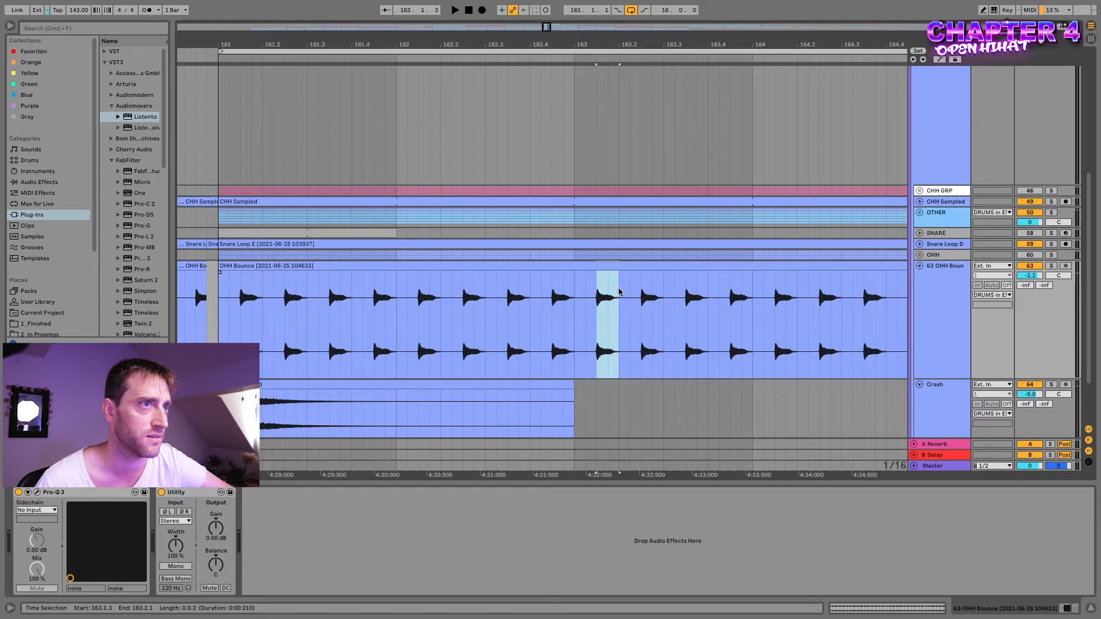
key("plus")
key("plus")
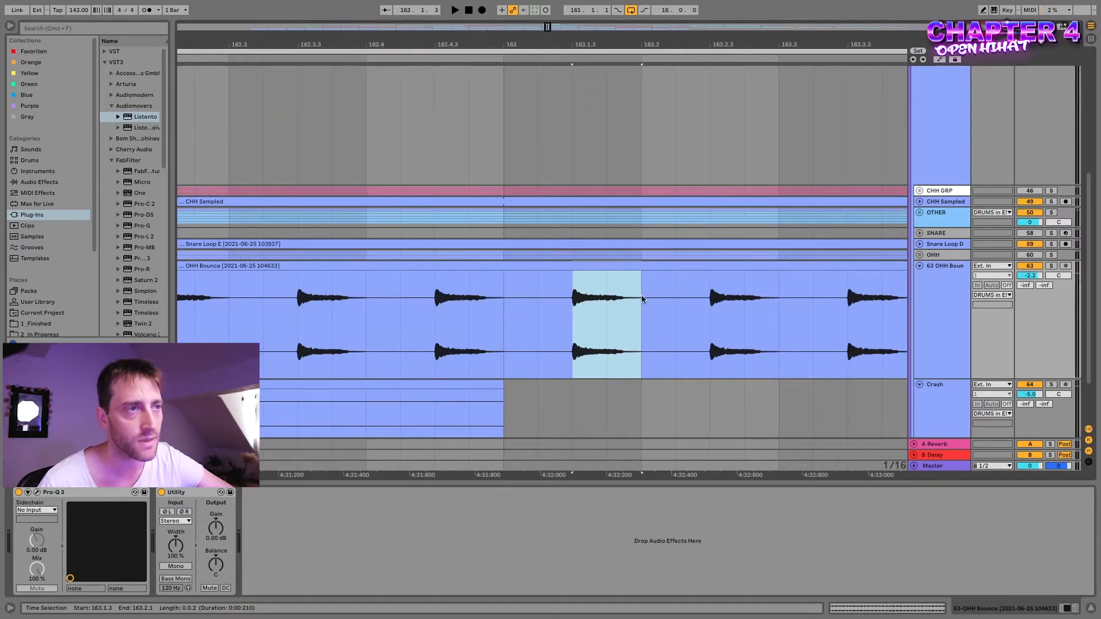
- Solo OHH Bounce, add SPAN to the Master, examine the hi-hat's spectrum during playback and close the analyzer window
left_click(943, 289)
left_click(1052, 266)
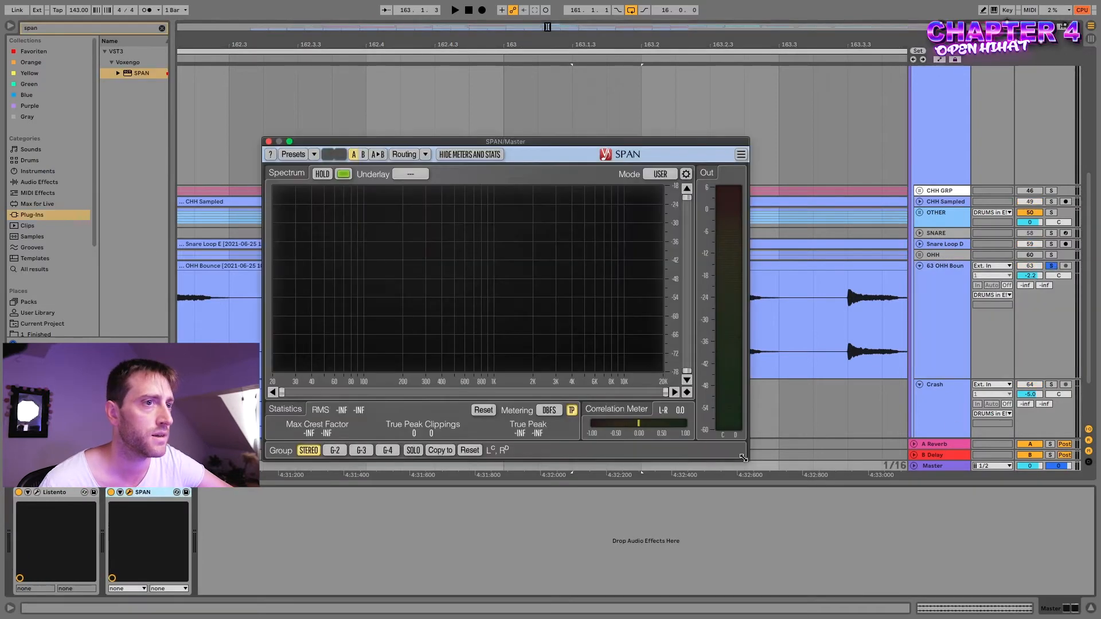
key("space")
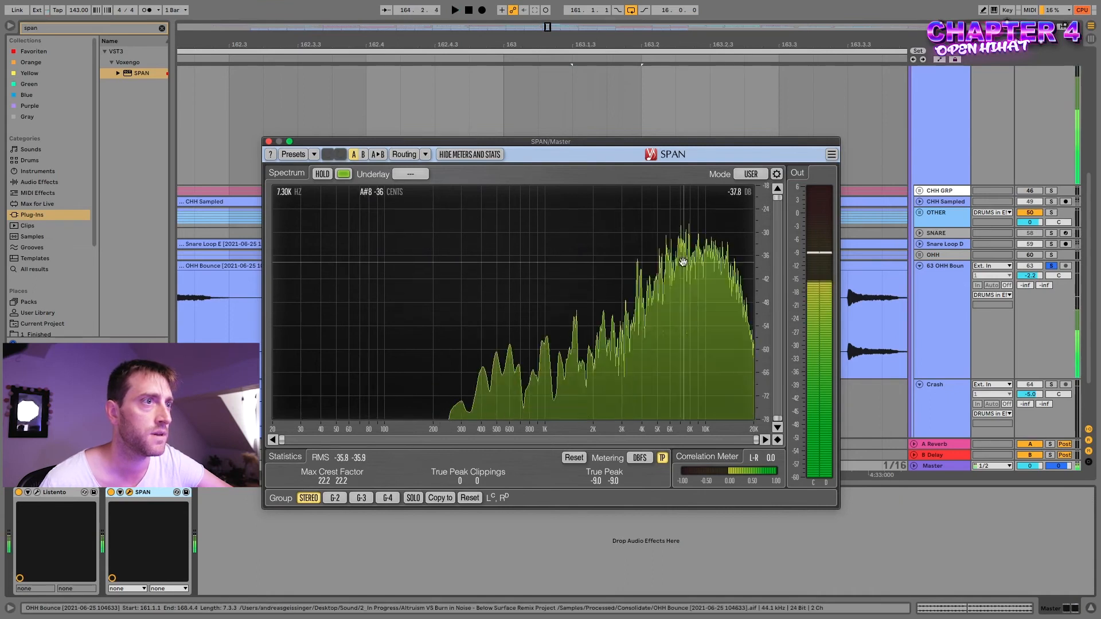
key("space")
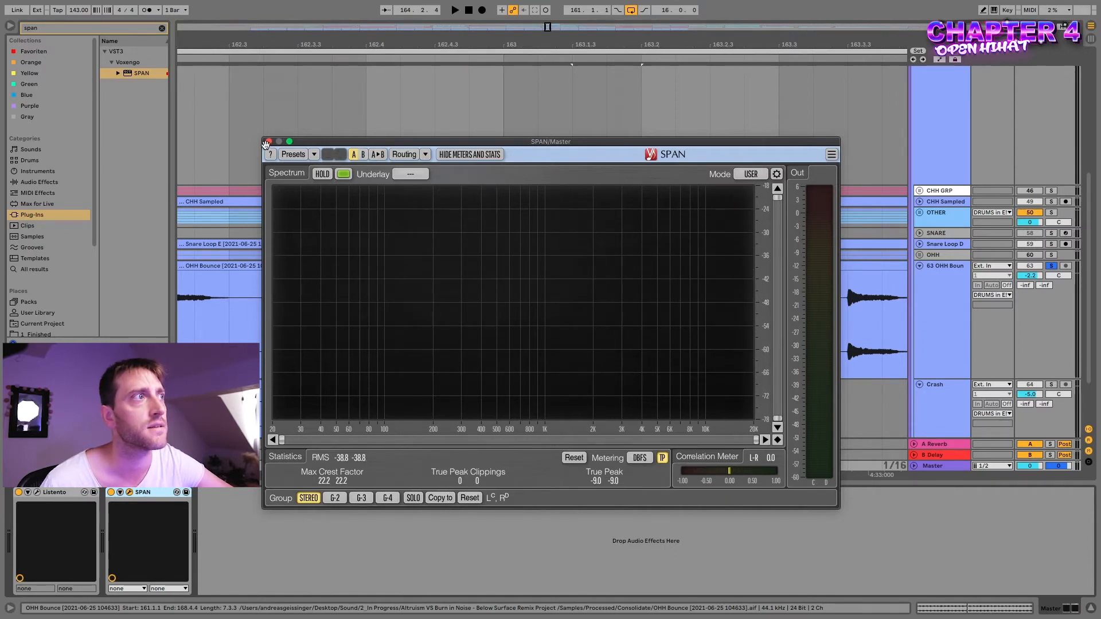
left_click(269, 141)
- Select the whole OHH Bounce clip starting at bar 161, with the surrounding drum tracks in view
key("minus")
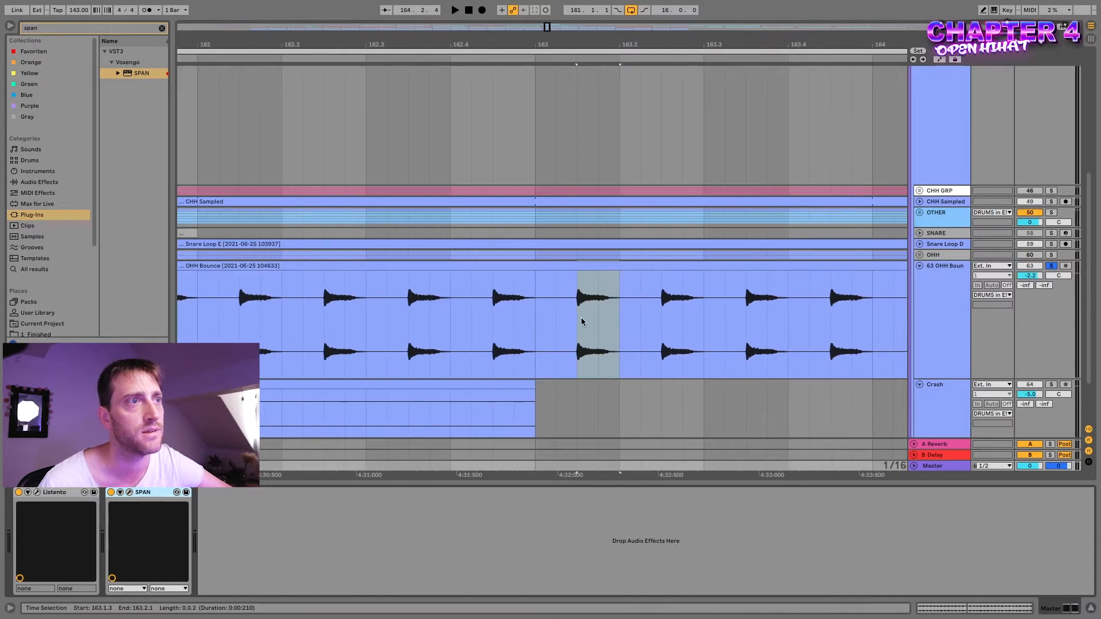
key("minus")
key("minus")
left_click(481, 274)
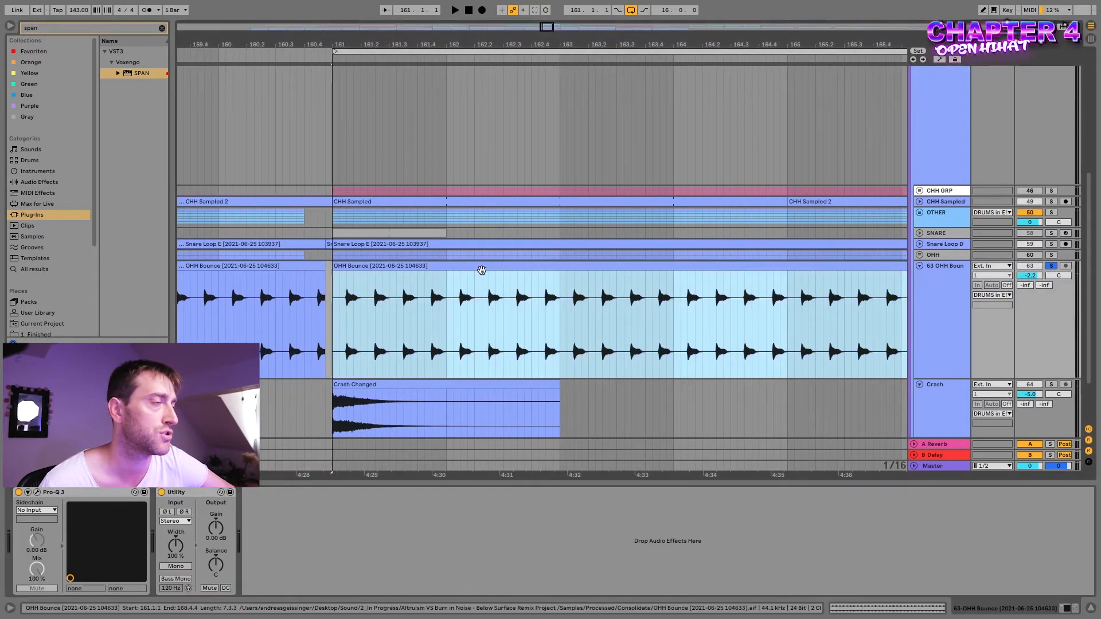
key("minus")
scroll(973, 246, "down", 1)
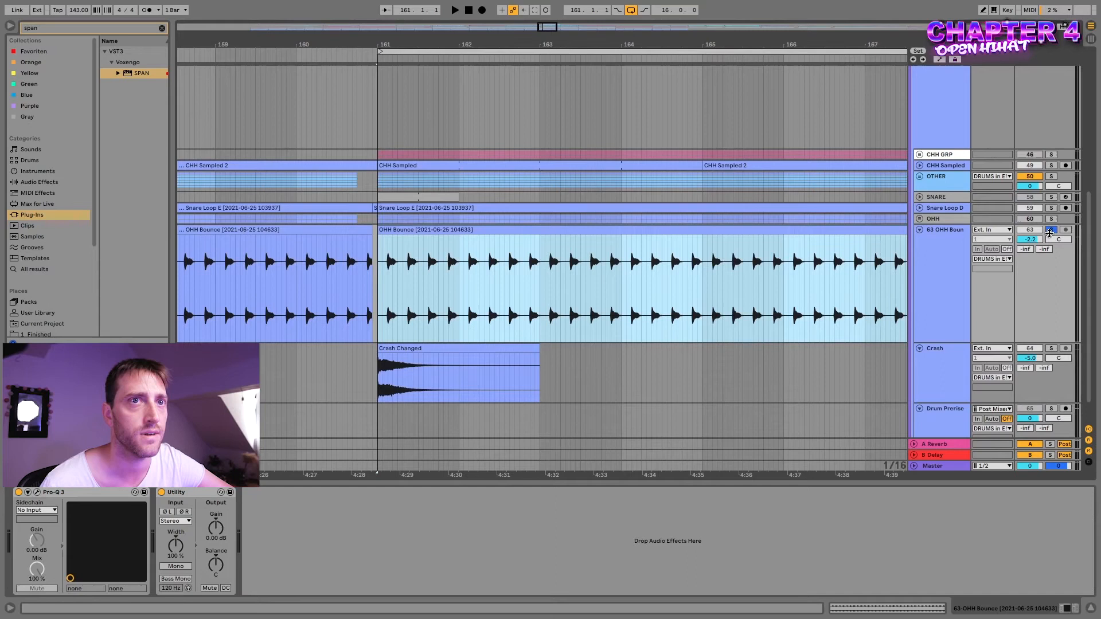
- Select the open hi-hat hits from 163.2.3 to 164.4.2 on OHH Bounce, then the whole clip starting at bar 161
scroll(524, 287, "right", 2)
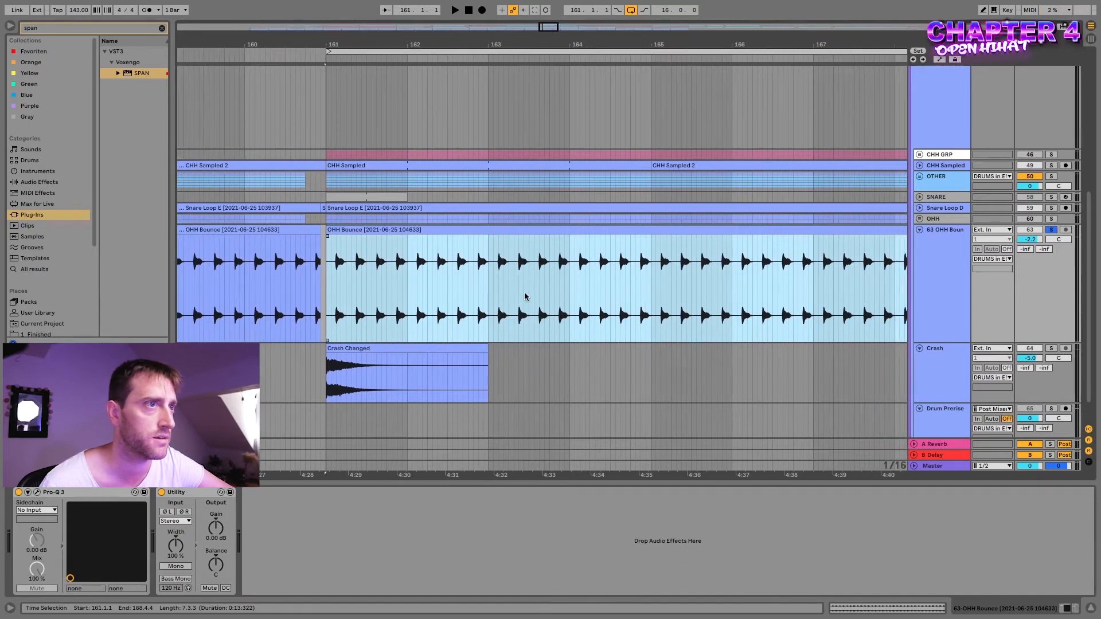
left_click(518, 277)
left_click_drag(518, 278, 632, 296)
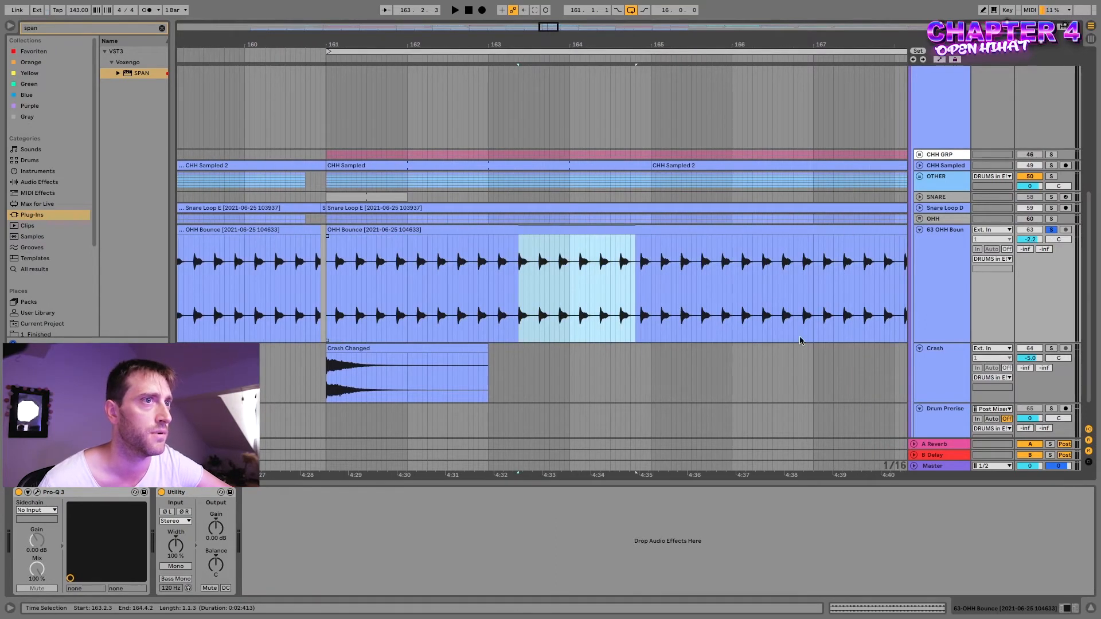
scroll(837, 280, "right", 1)
scroll(836, 279, "right", 4)
scroll(574, 284, "left", 4)
scroll(574, 284, "down", 3)
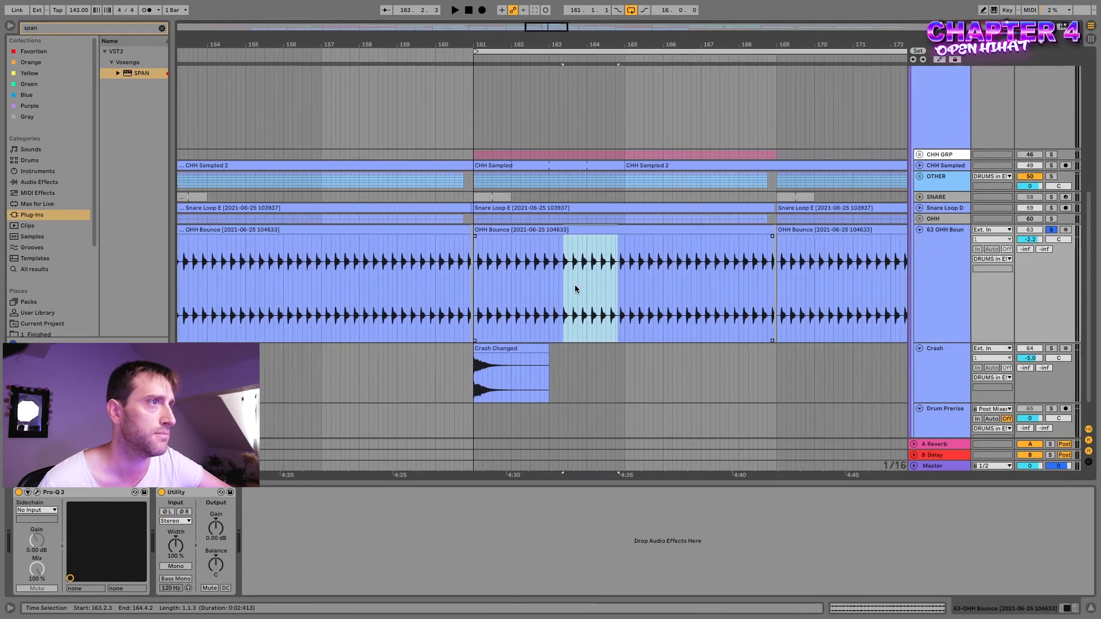
left_click(522, 229)
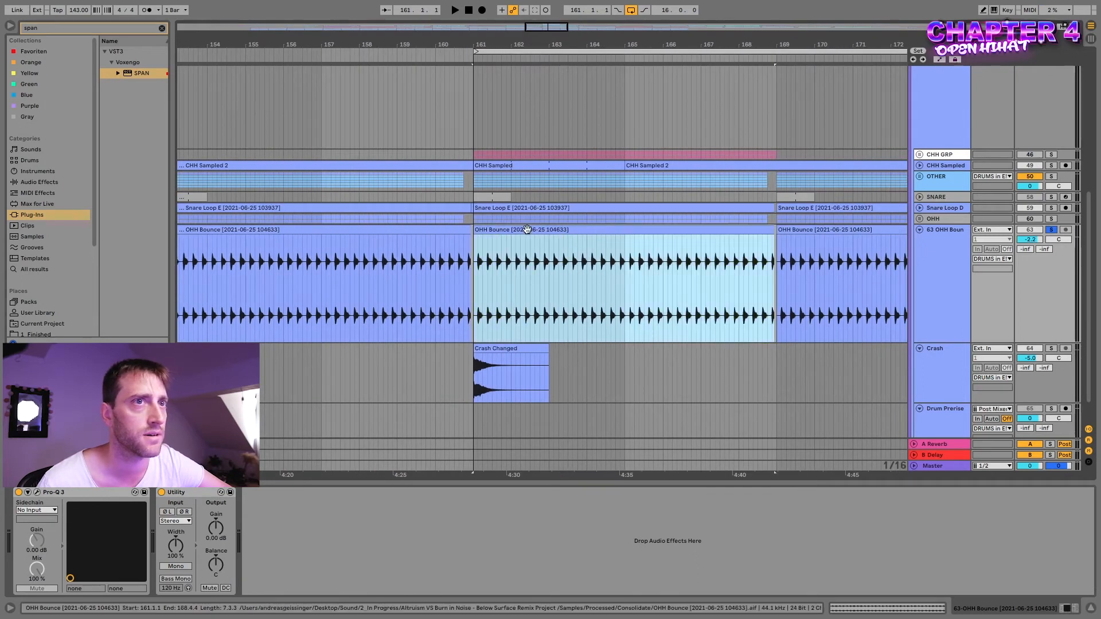
- Collapse the OHH Bounce track, unfold CHH GRP and both CHH tracks inside it, and select the Var B clip
left_click(919, 230)
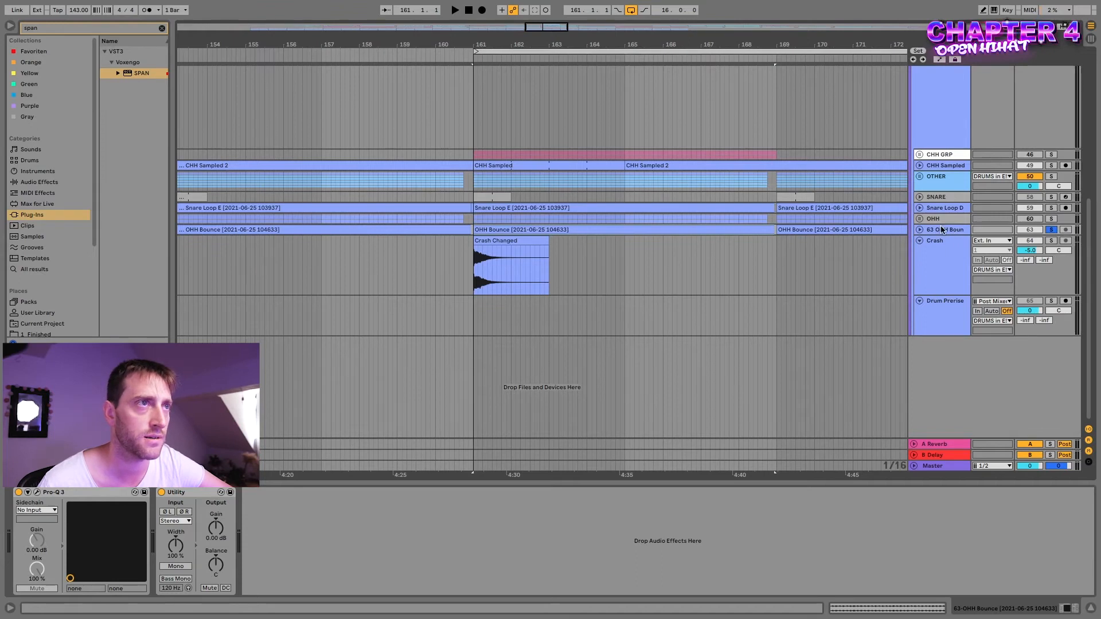
left_click(920, 155)
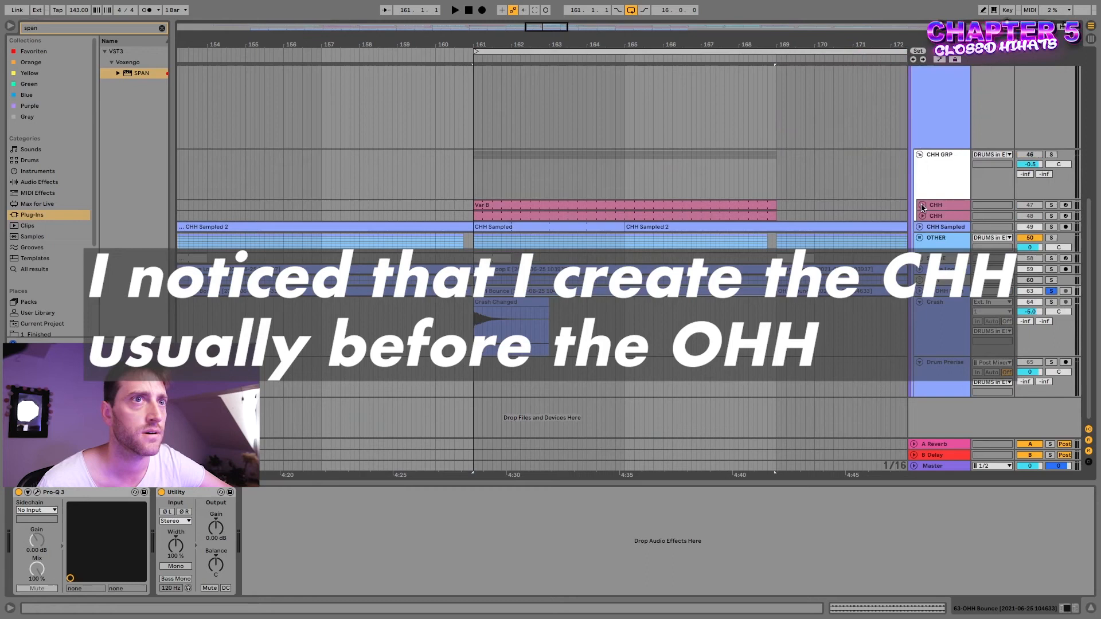
left_click(922, 205)
left_click(922, 304)
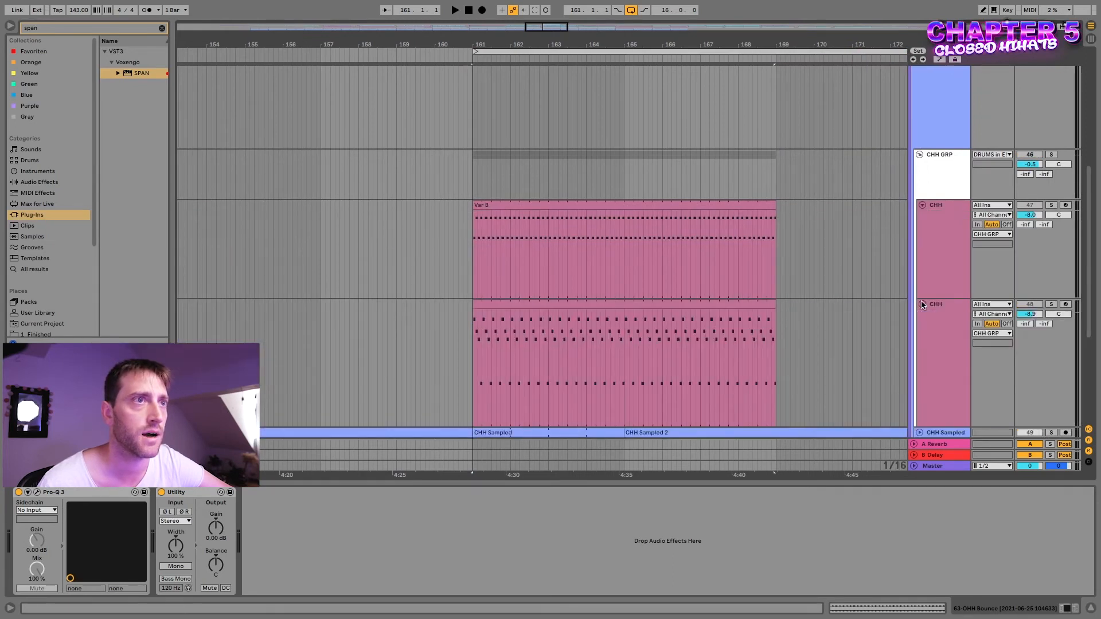
scroll(665, 263, "down", 2)
left_click(575, 163)
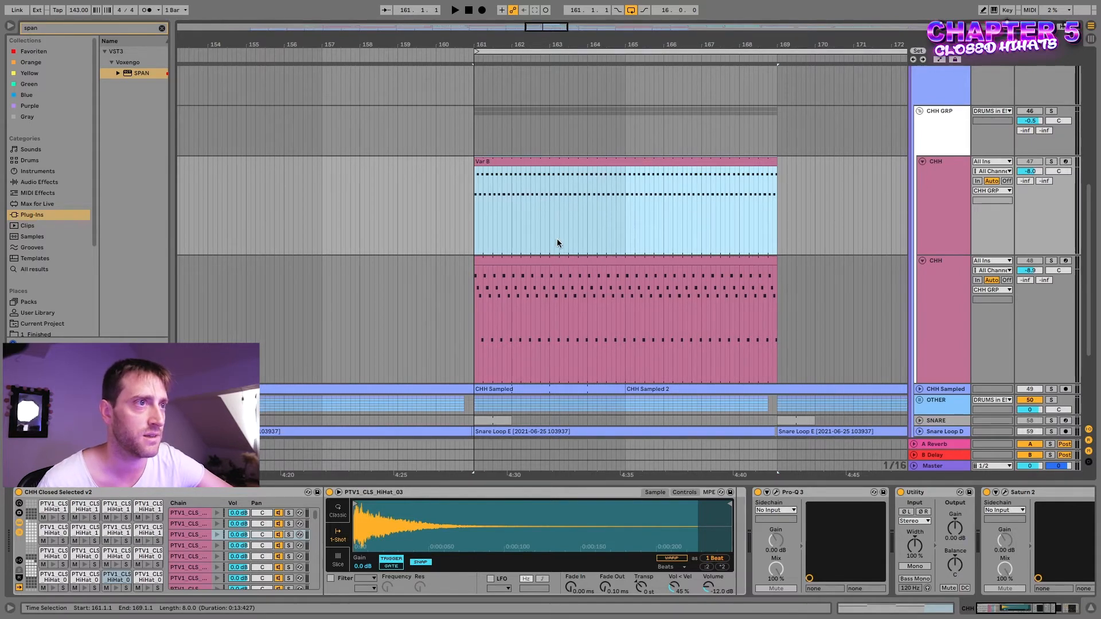
left_click(540, 165)
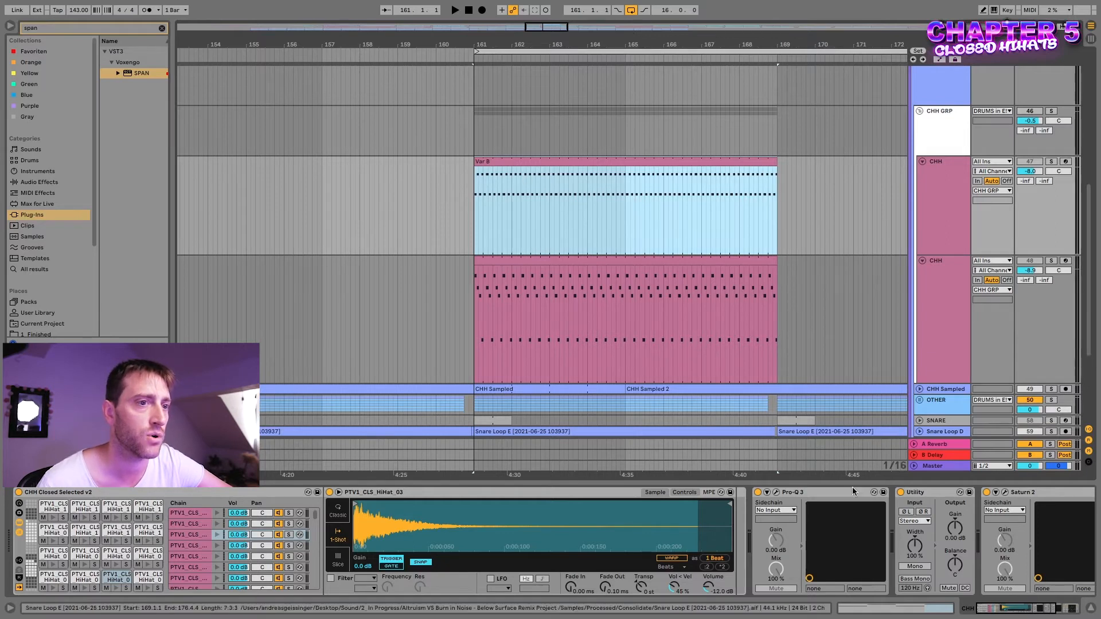
- Show the Var B clip's MIDI notes and examine the alternating closed hi-hat hits, selecting all of them and then the first one
left_click(881, 612)
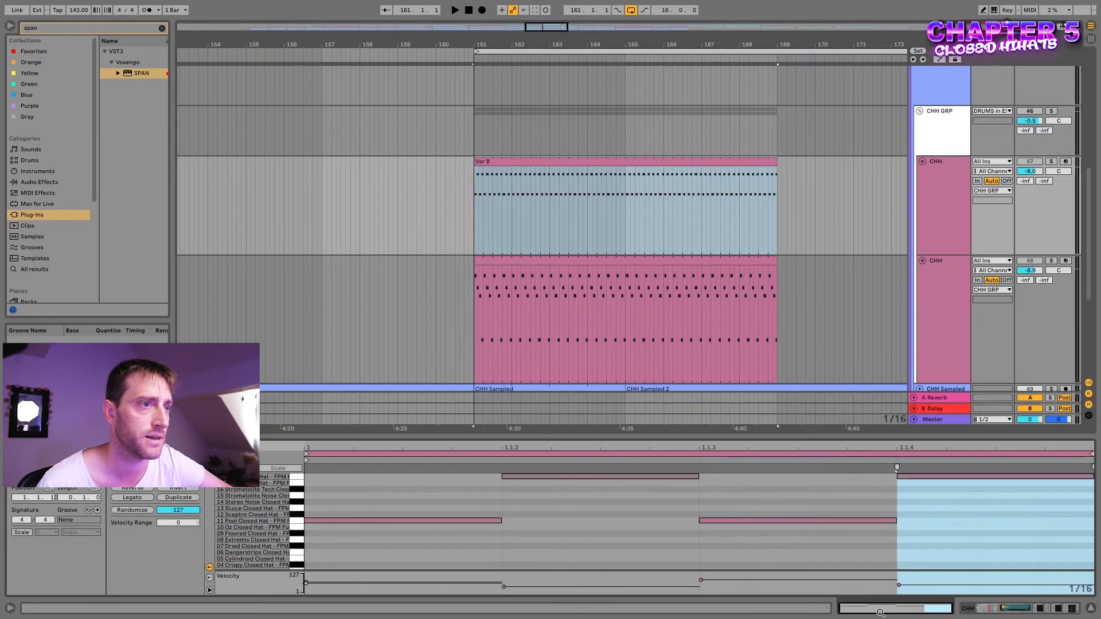
left_click(624, 528)
key("ctrl+a")
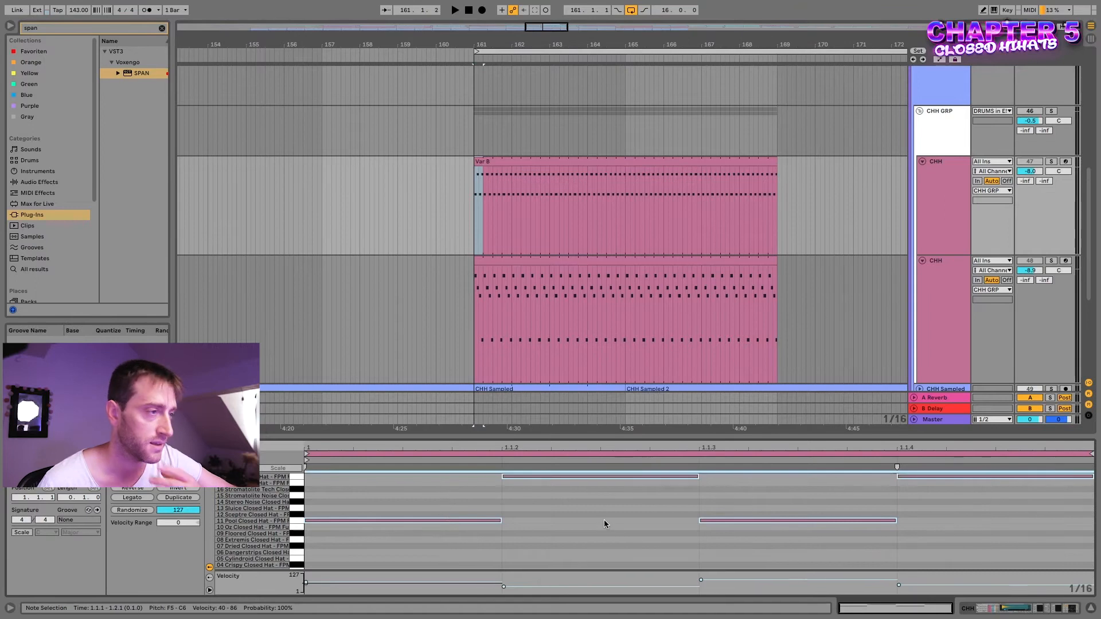
left_click(551, 522)
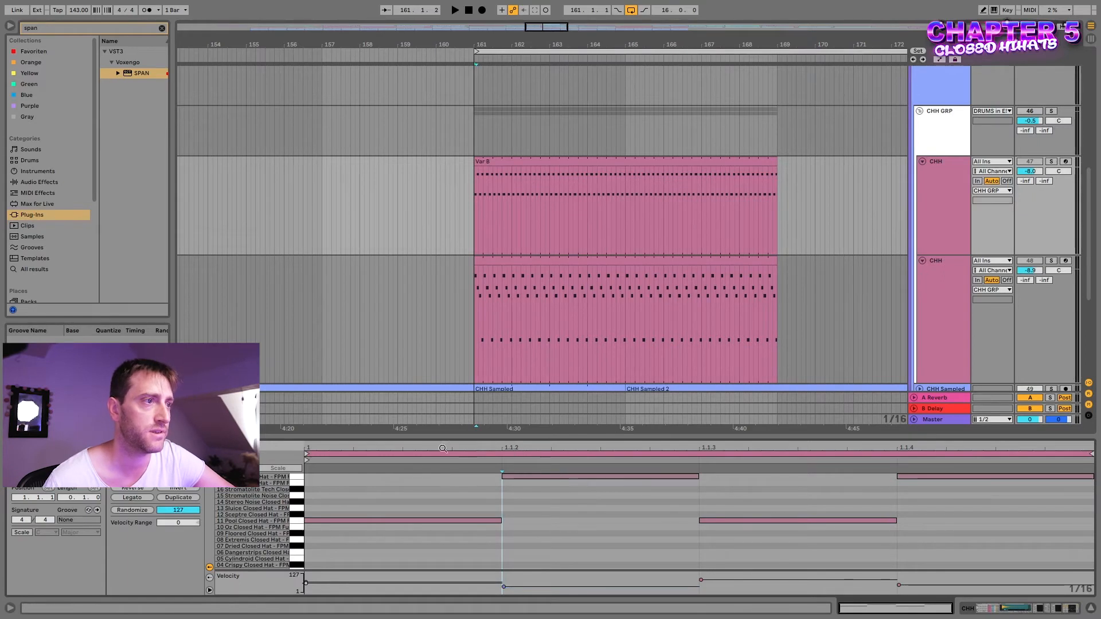
left_click_drag(479, 552, 889, 486)
left_click(508, 522)
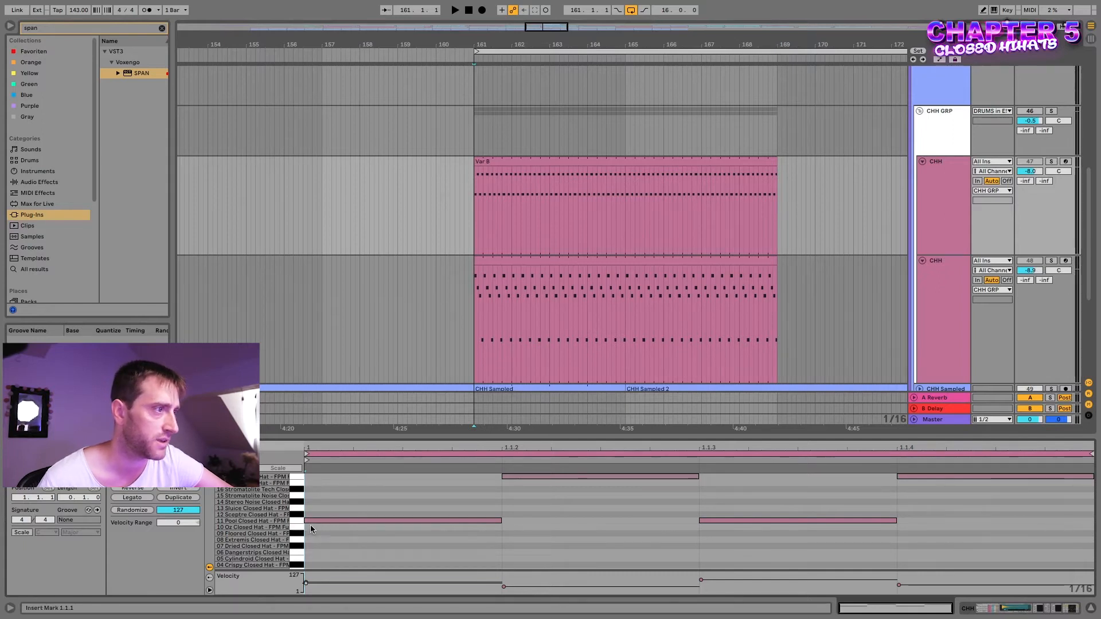
left_click(344, 521)
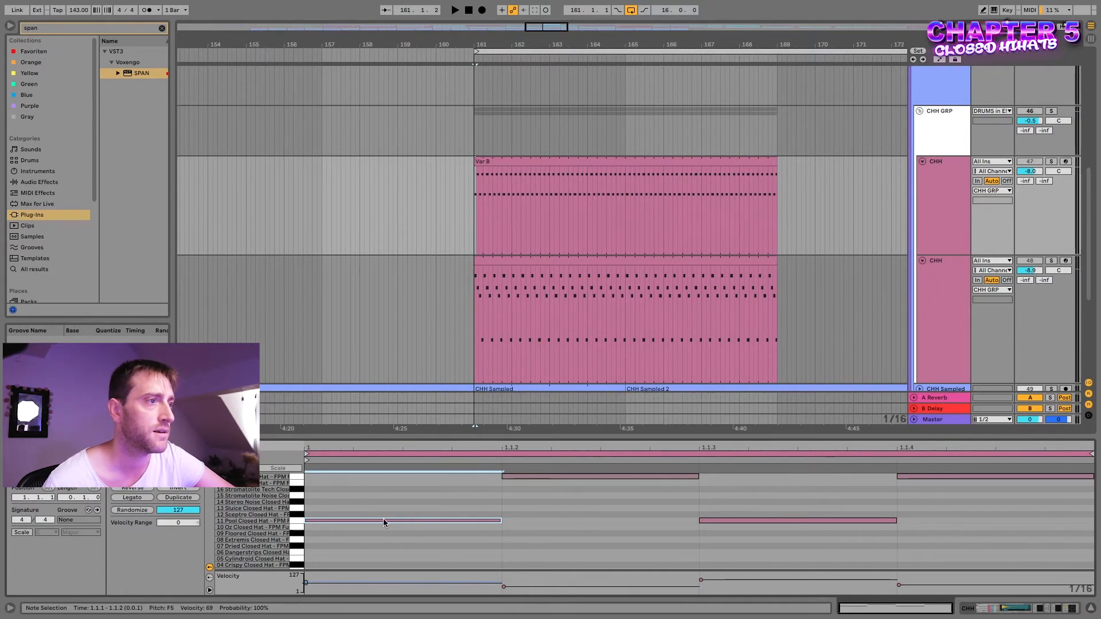
left_click_drag(355, 527, 380, 518)
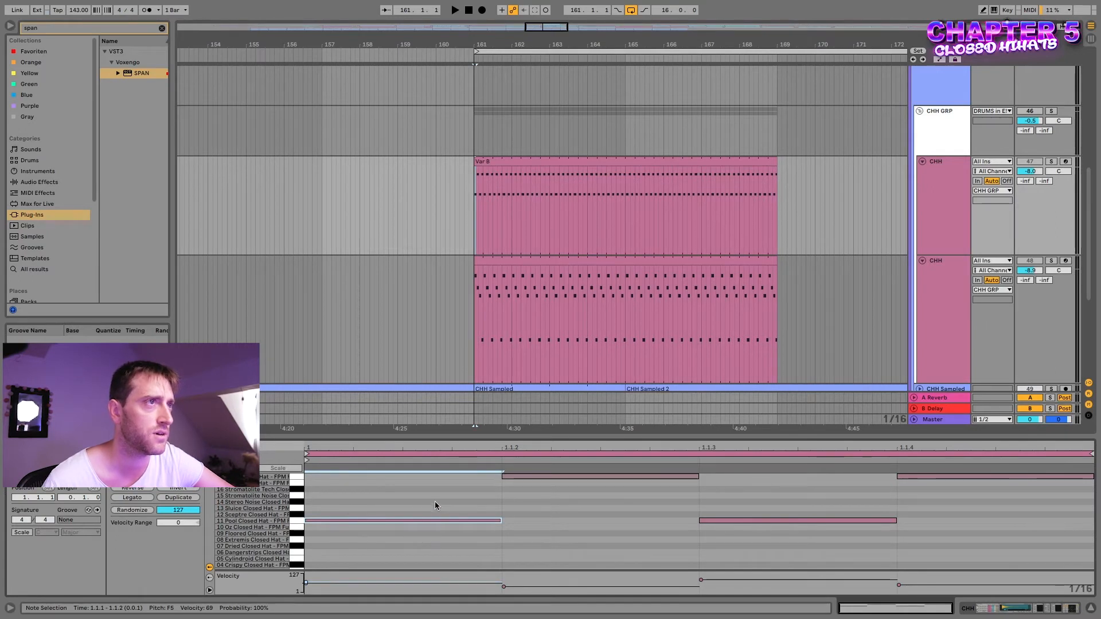
- Solo the upper CHH track, enable CHH GRP and play Var B with the notes at 1.1.2, 1.1.3 and 1.1.4 deactivated
left_click(1051, 161)
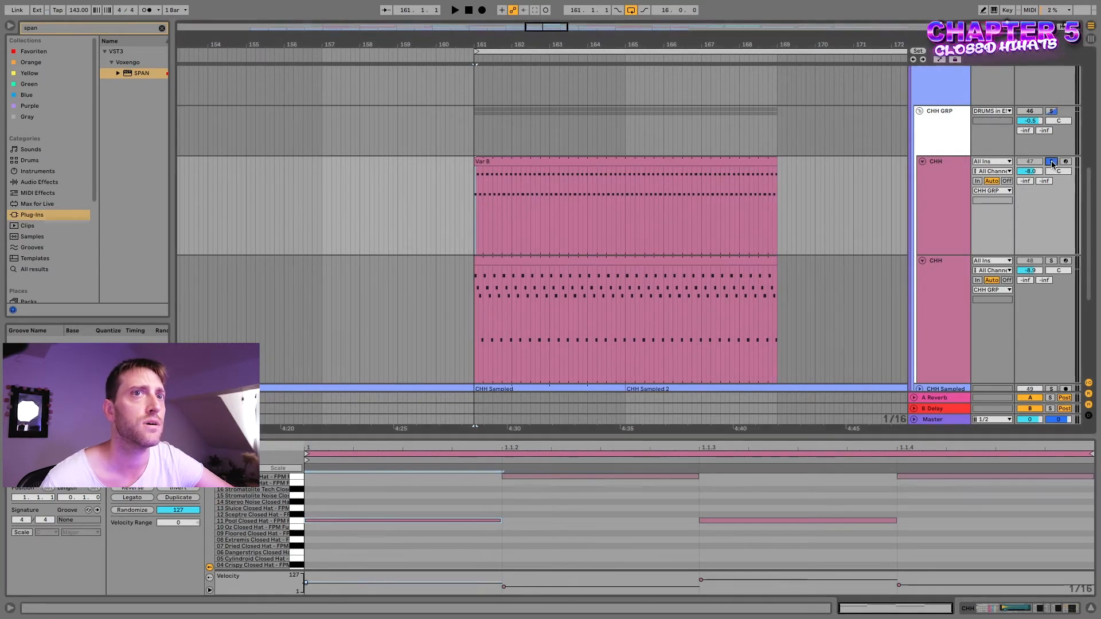
left_click(1033, 111)
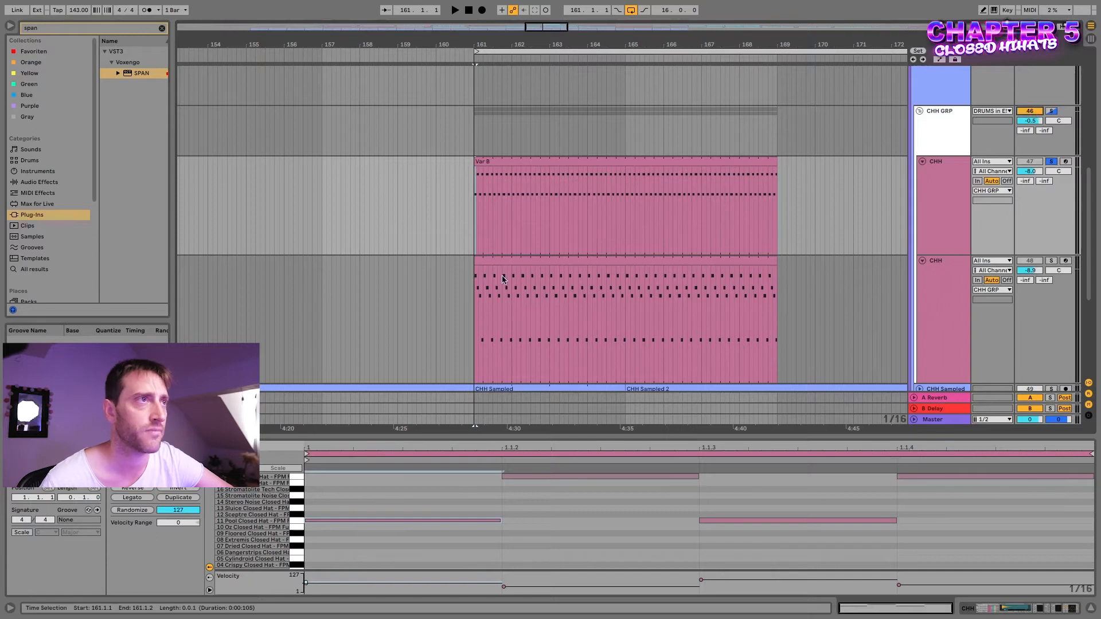
scroll(508, 238, "up", 3)
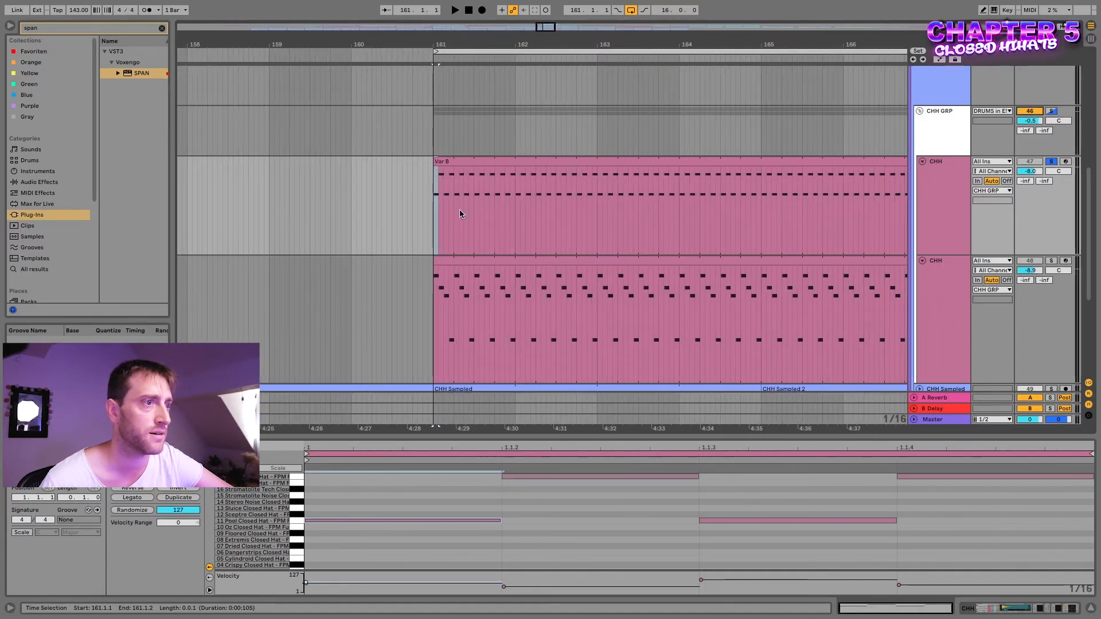
left_click_drag(578, 542, 967, 447)
key("0")
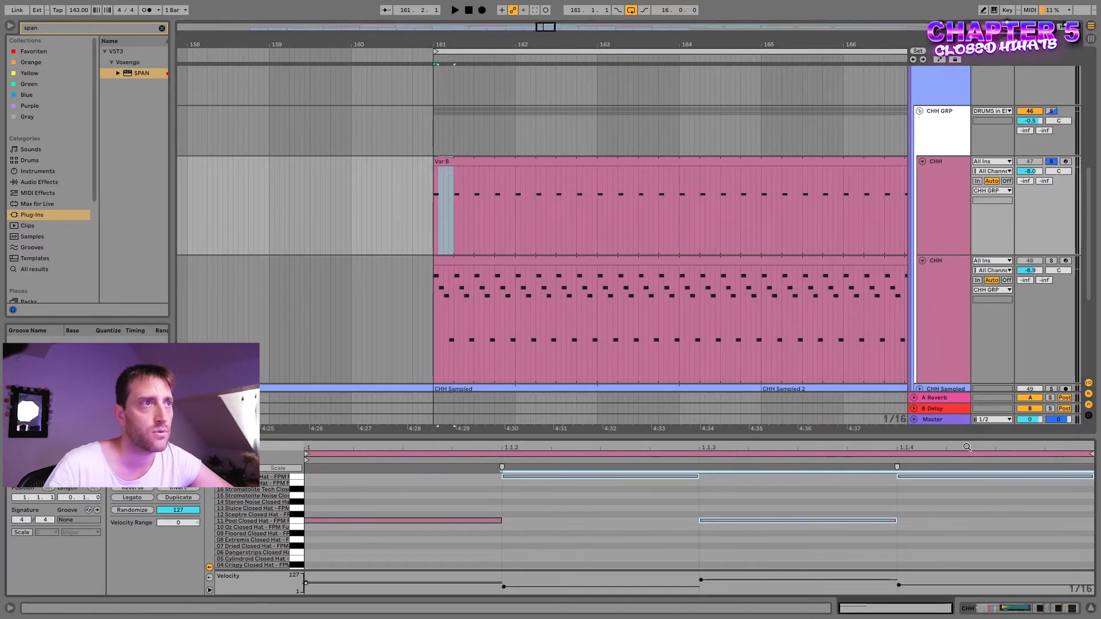
key("space")
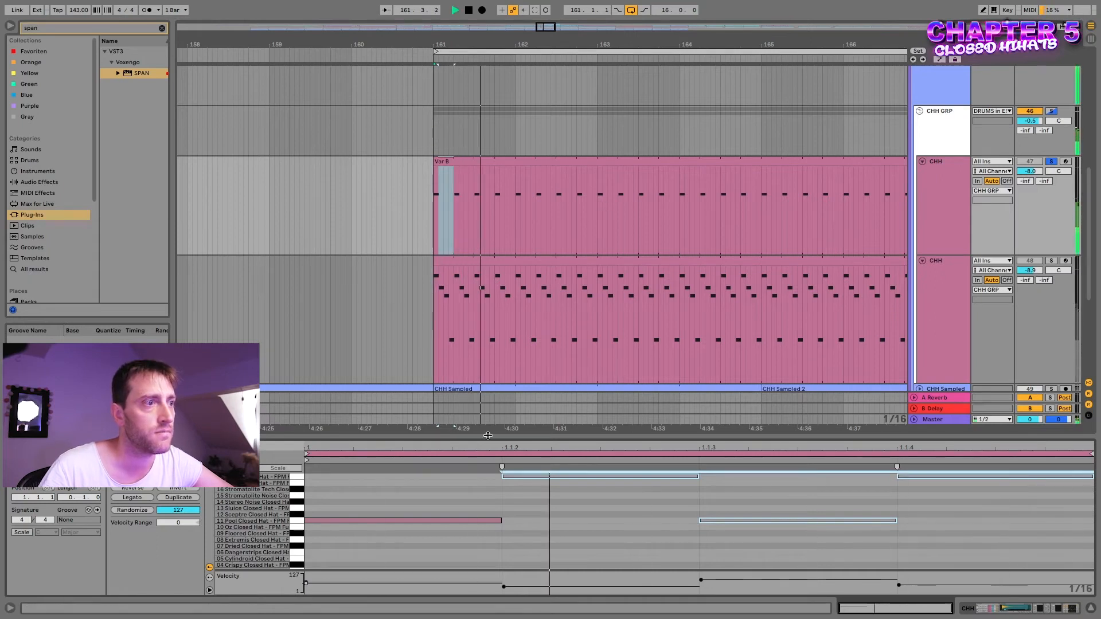
key("space")
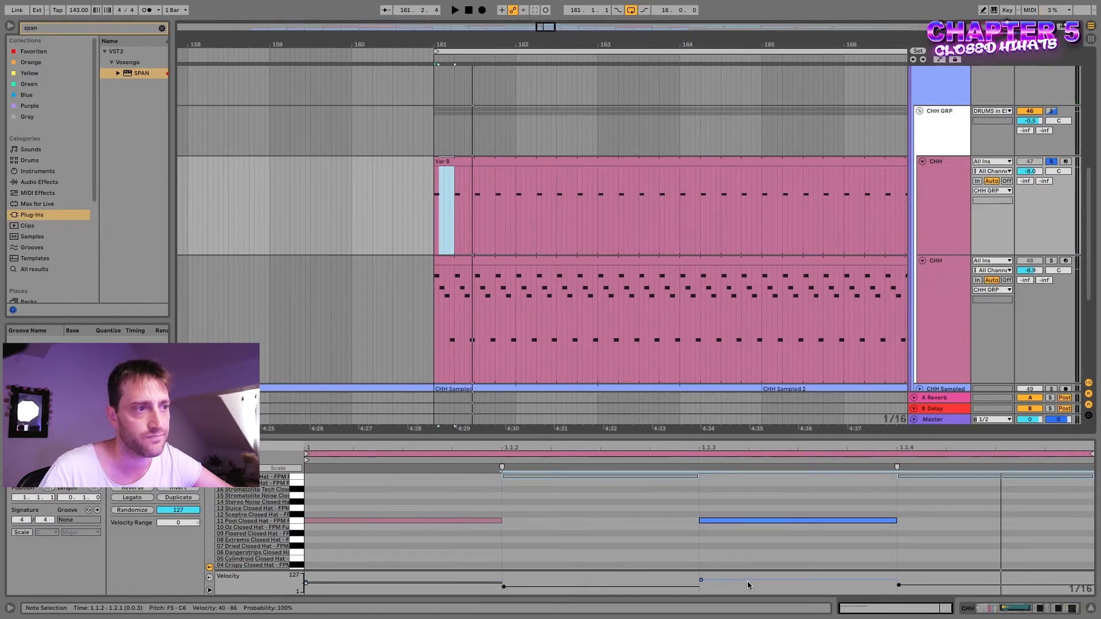
- Deactivate the Pool Closed Hat note at 1.1.1 and reactivate the one at 1.1.3
left_click(714, 563)
left_click_drag(494, 540, 429, 511)
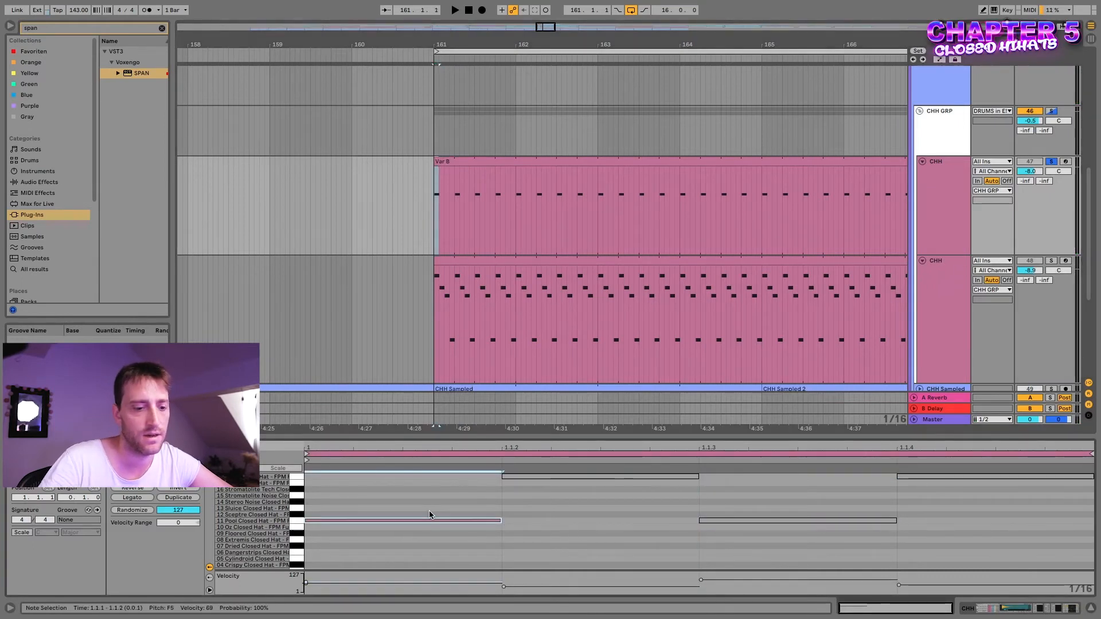
left_click_drag(728, 564, 778, 505)
key("0")
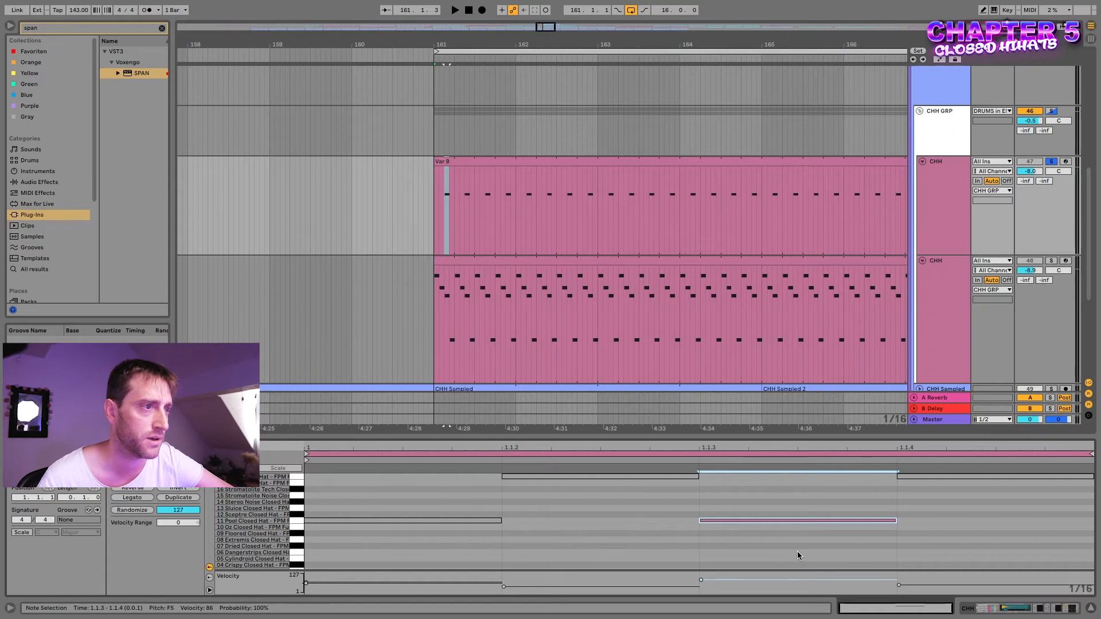
left_click(732, 520)
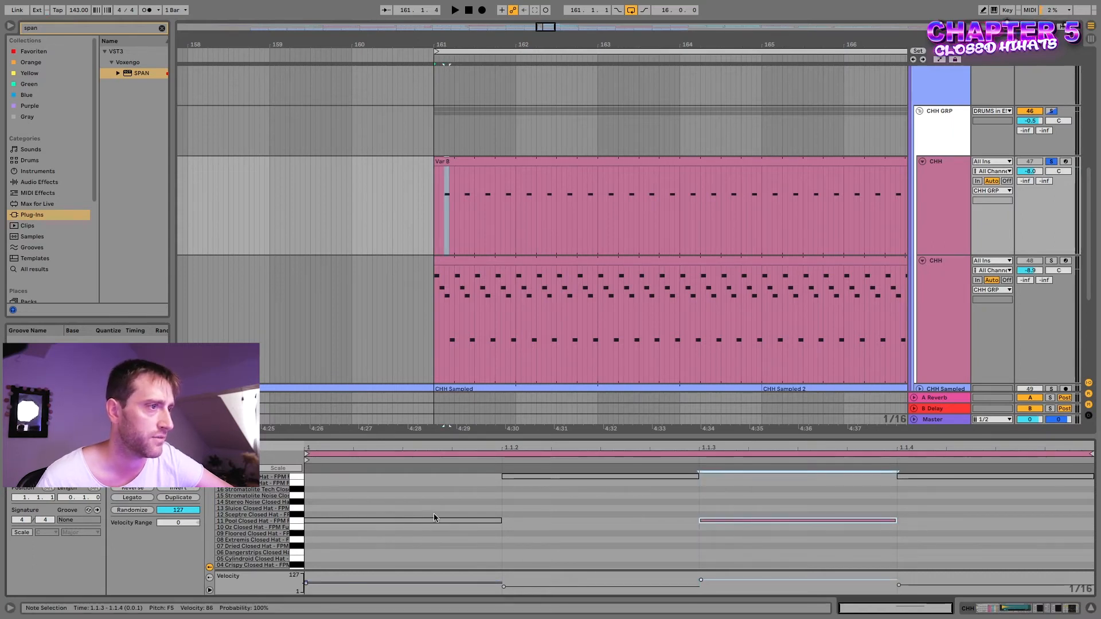
left_click(734, 536)
left_click_drag(736, 539, 772, 516)
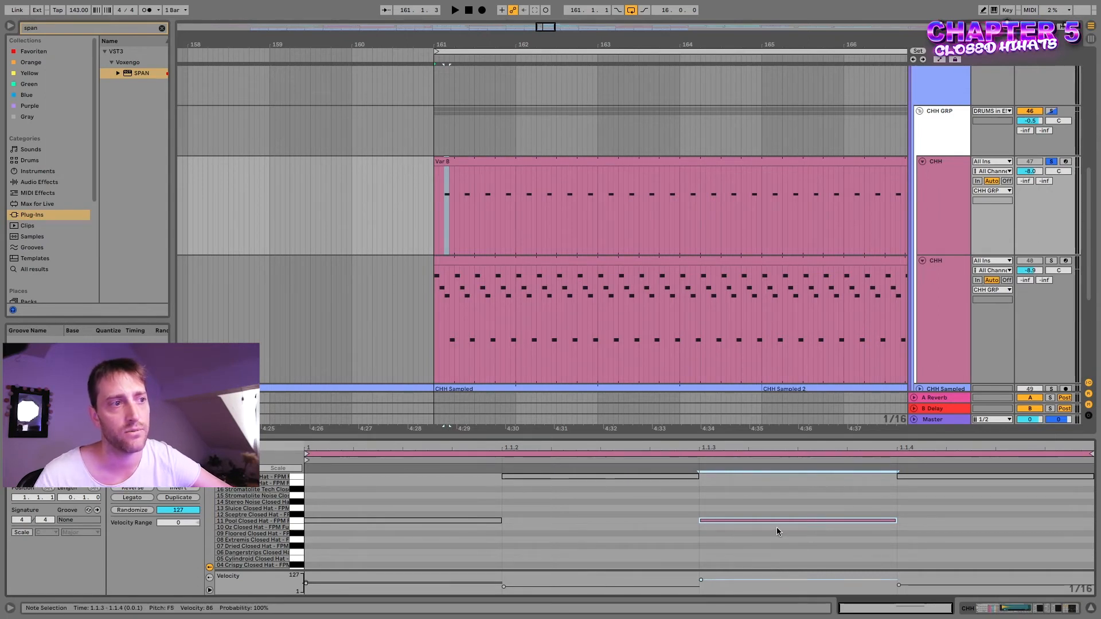
- Reactivate the Pool Closed Hat note at 1.1.1 and play it together with the 1.1.3 hit
left_click_drag(460, 541, 490, 513)
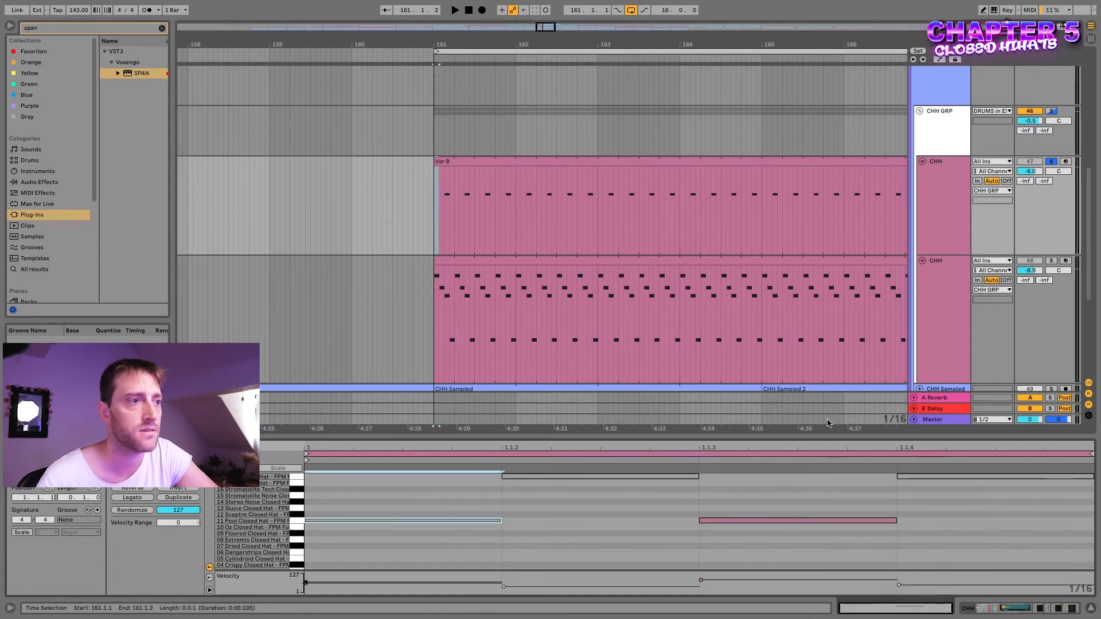
key("0")
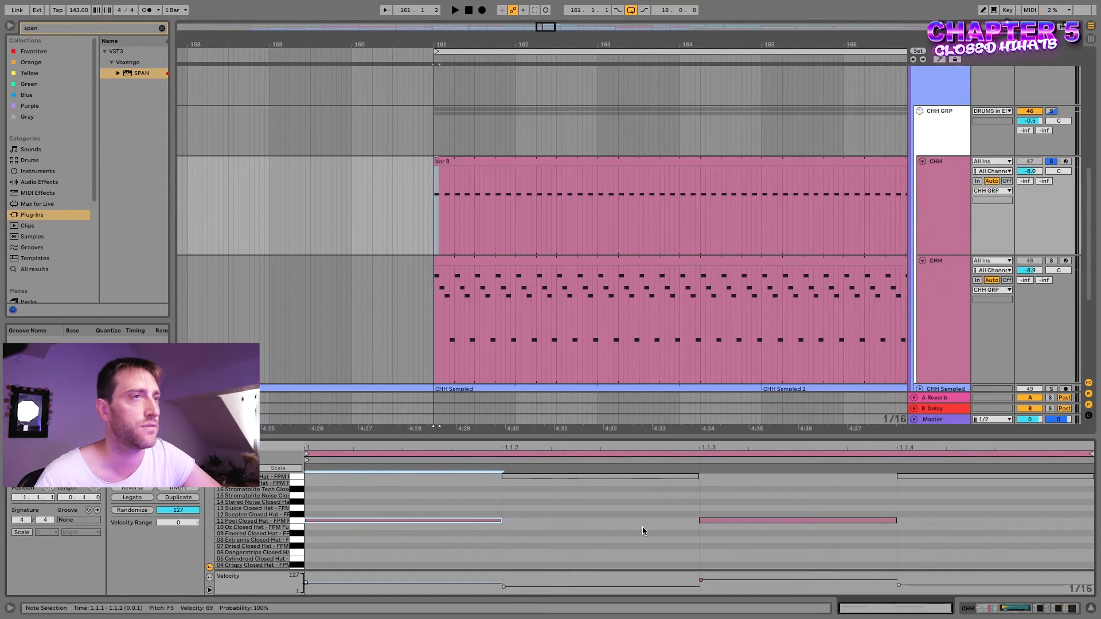
key("space")
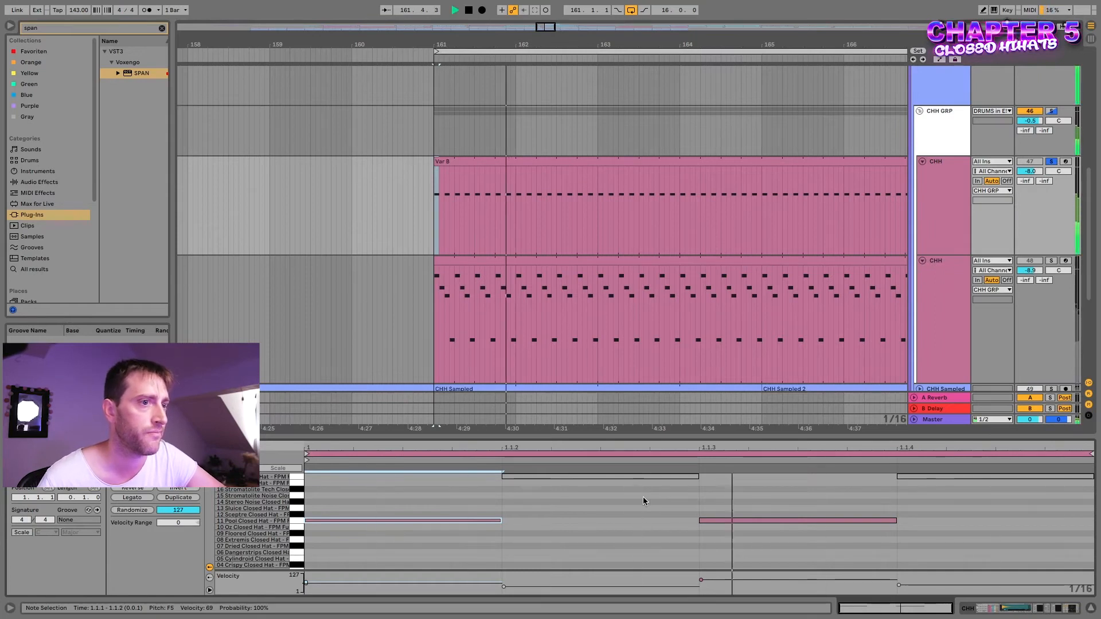
left_click(601, 513)
key("space")
left_click(307, 582)
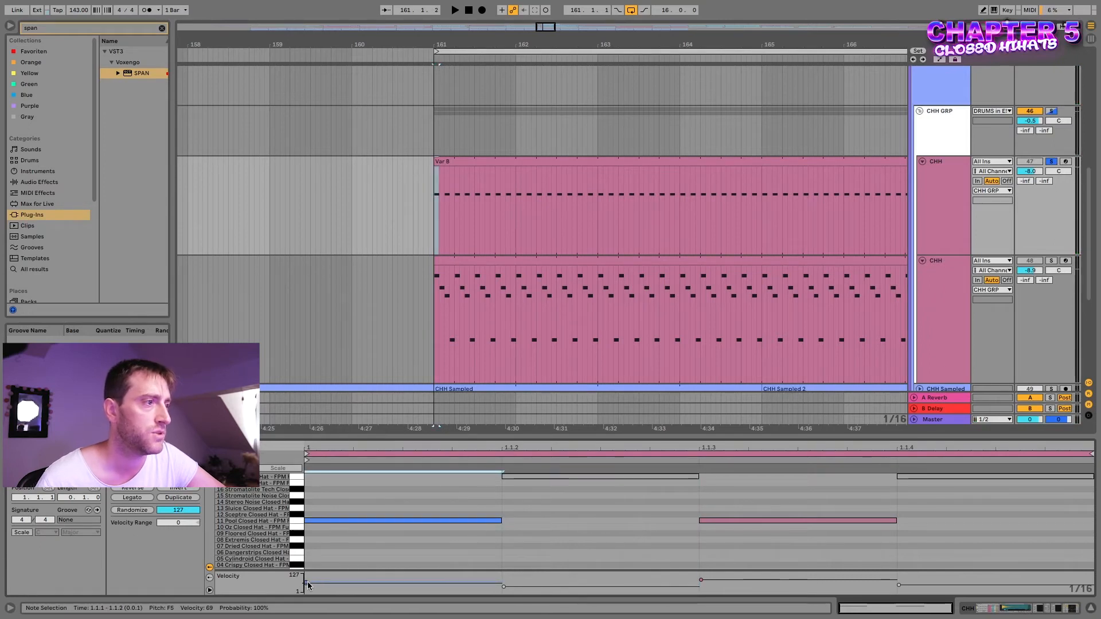
- Unsolo the upper CHH track and listen to its hits together with the other drums
left_click(1050, 163)
scroll(1032, 229, "down", 4)
scroll(1025, 249, "down", 1)
key("space")
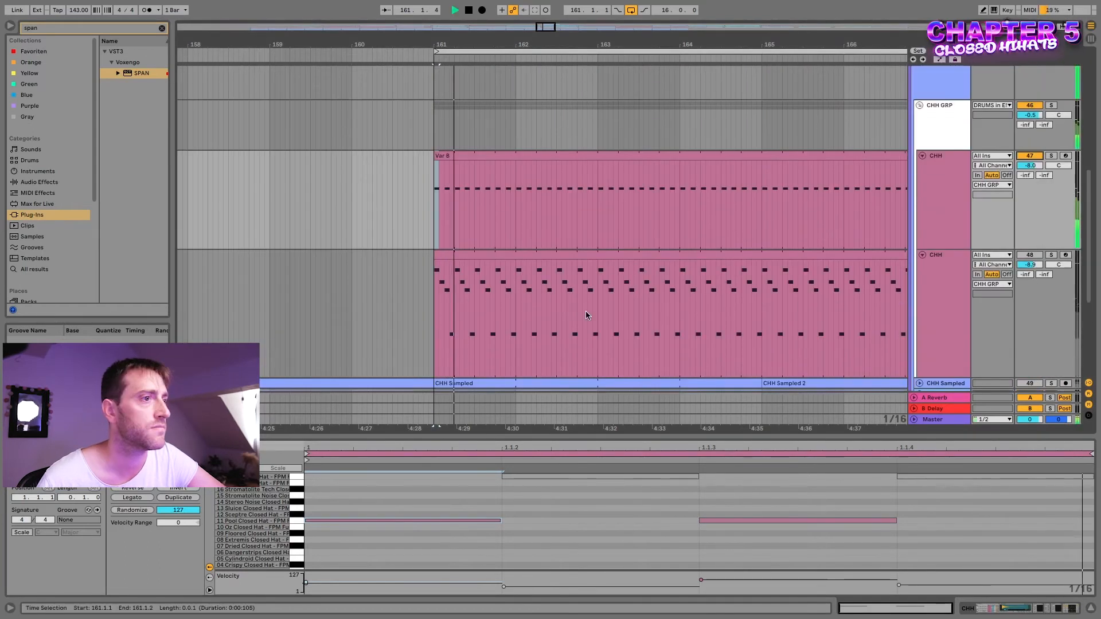
key("space")
- Lower the velocity of the note at 1.1.1 to 4, raise it to 73 and play the drums
left_click_drag(305, 582, 305, 591)
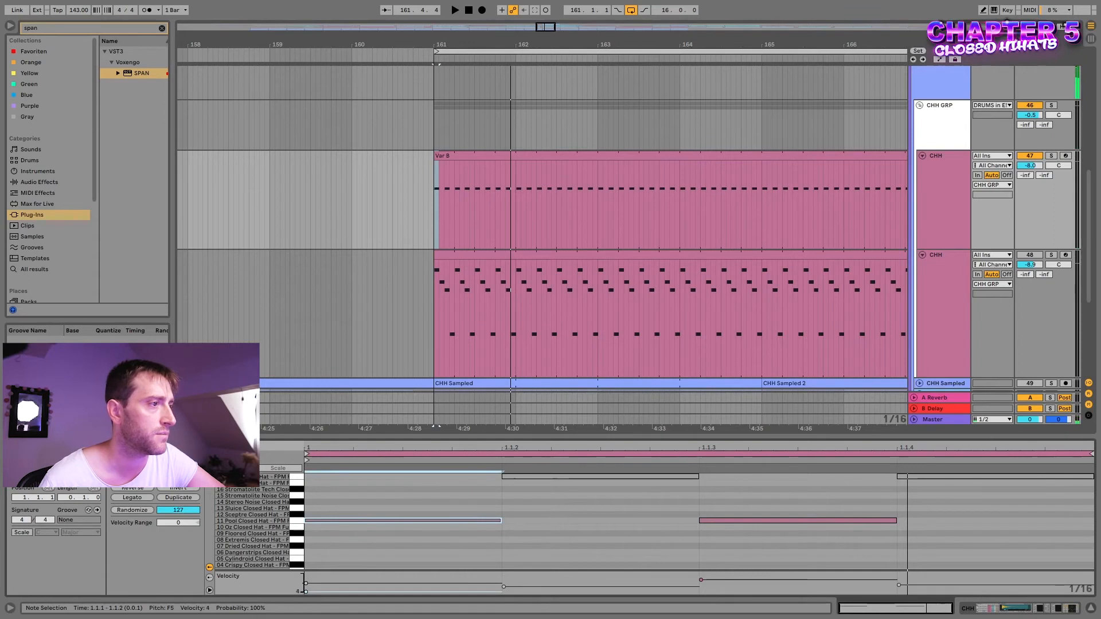
left_click_drag(306, 591, 306, 582)
key("space")
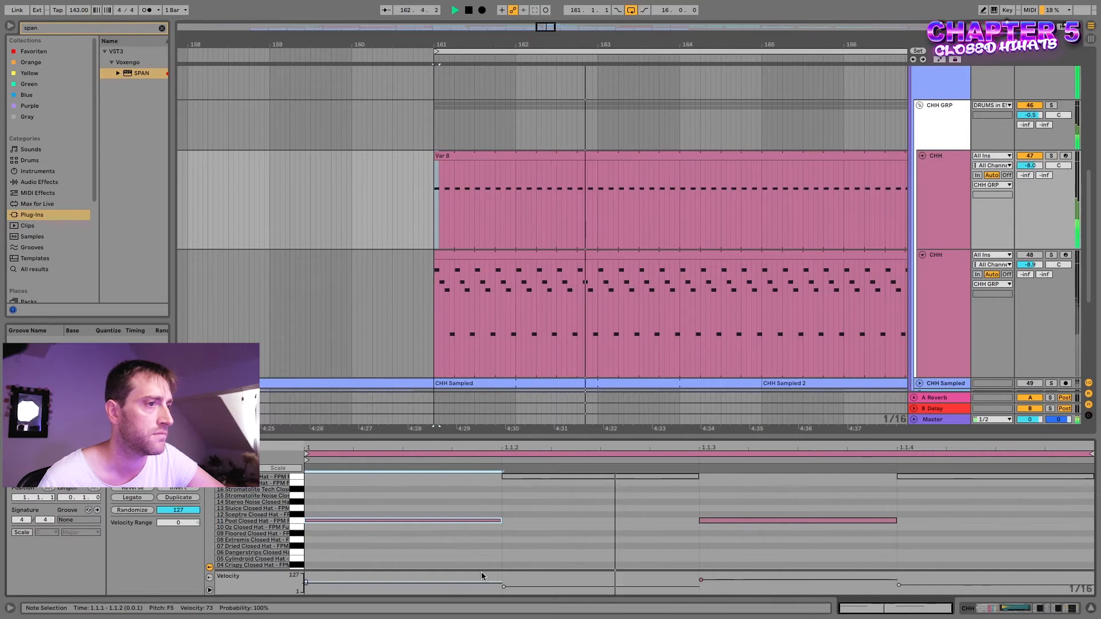
- Solo the upper CHH track and compare the velocities of the Pool Closed Hat notes at 1.1.3 and 1.1.1
left_click(1052, 156)
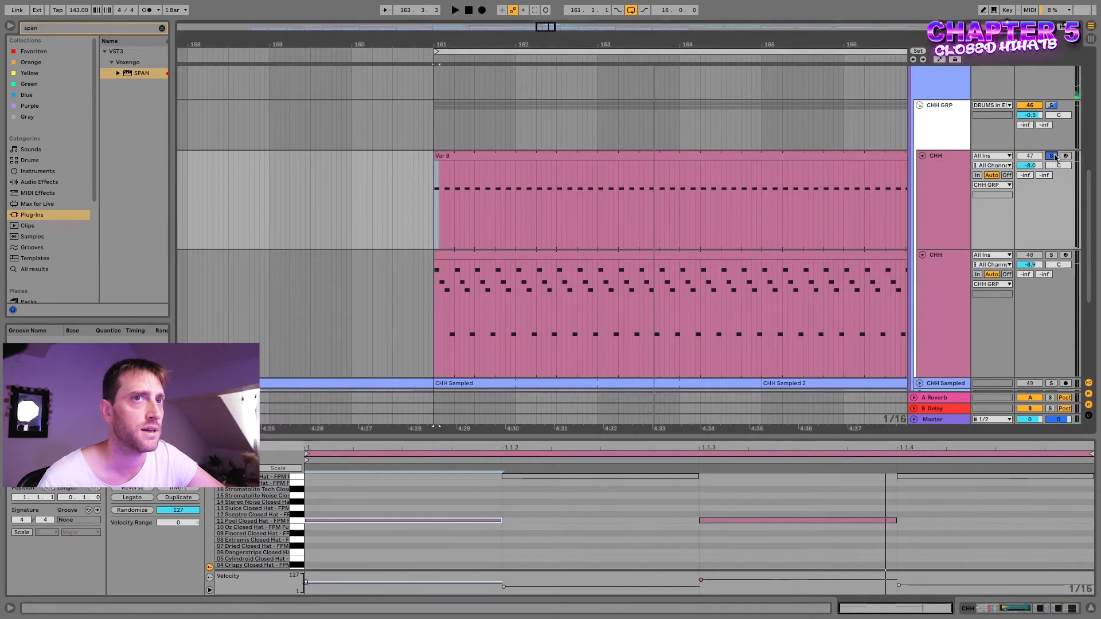
left_click(727, 519)
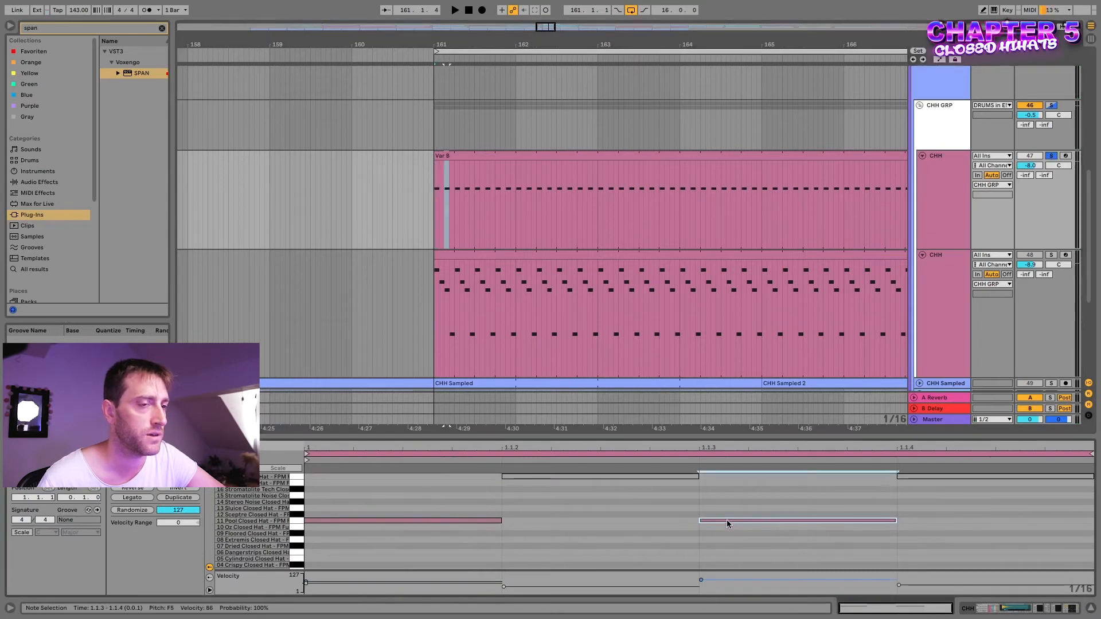
left_click(420, 520)
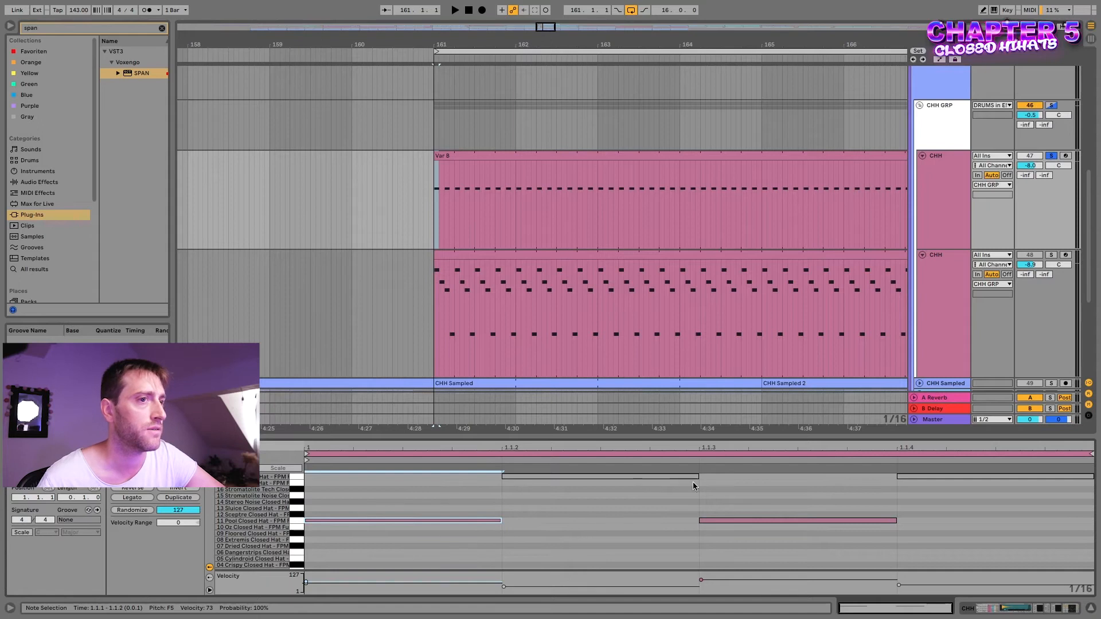
- Reactivate the WTF Closed Hat notes at 1.1.2 and 1.1.4 in the upper CHH clip
left_click_drag(646, 490, 910, 475)
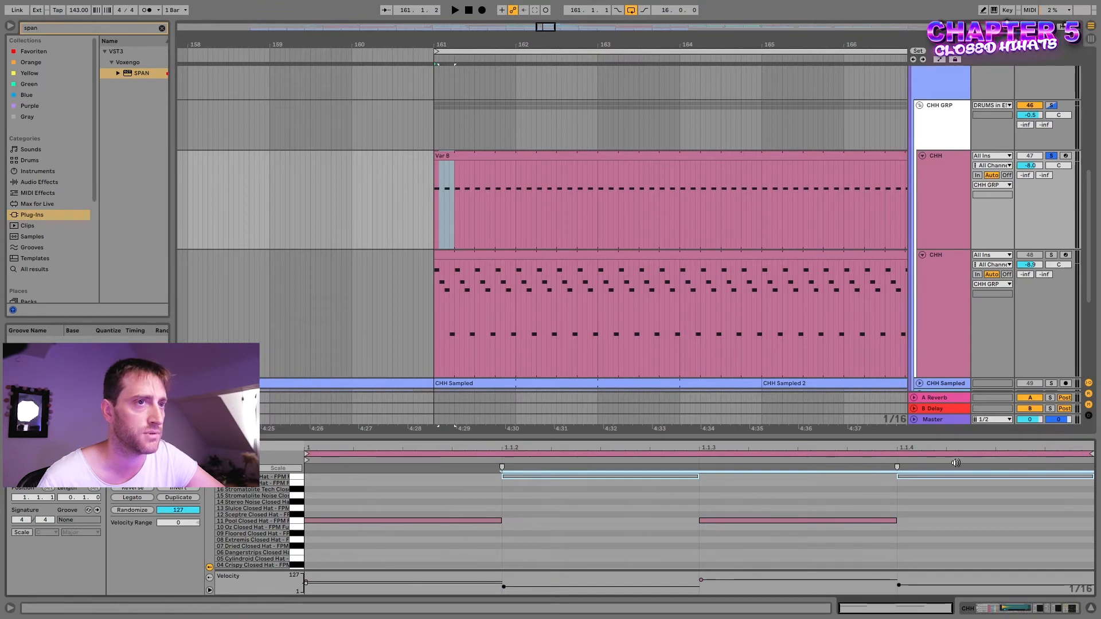
left_click(594, 498)
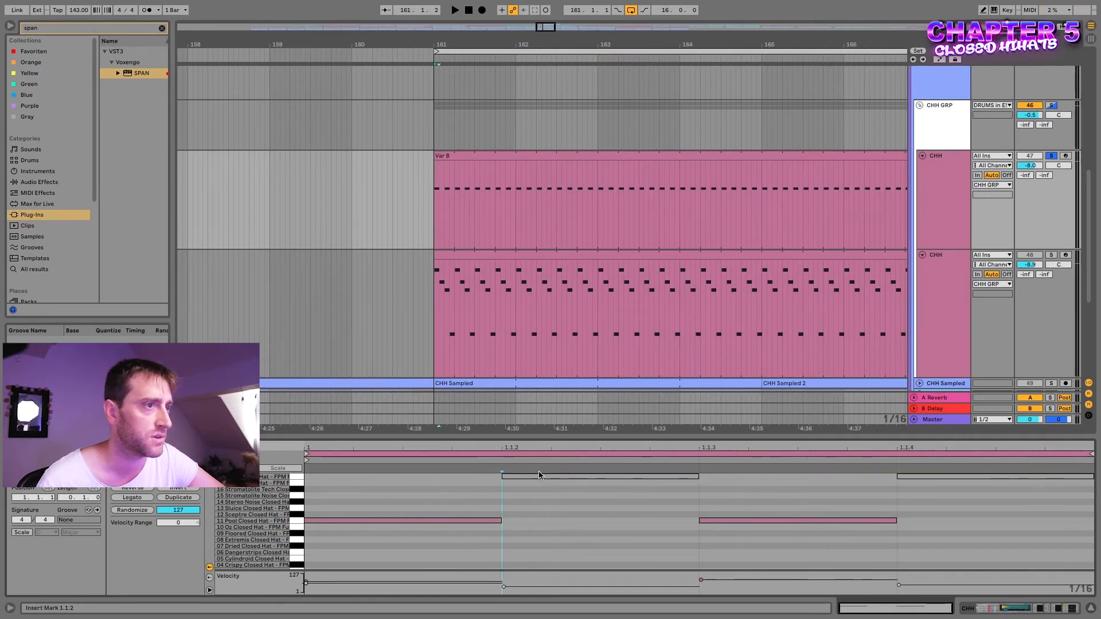
left_click_drag(594, 490, 934, 473)
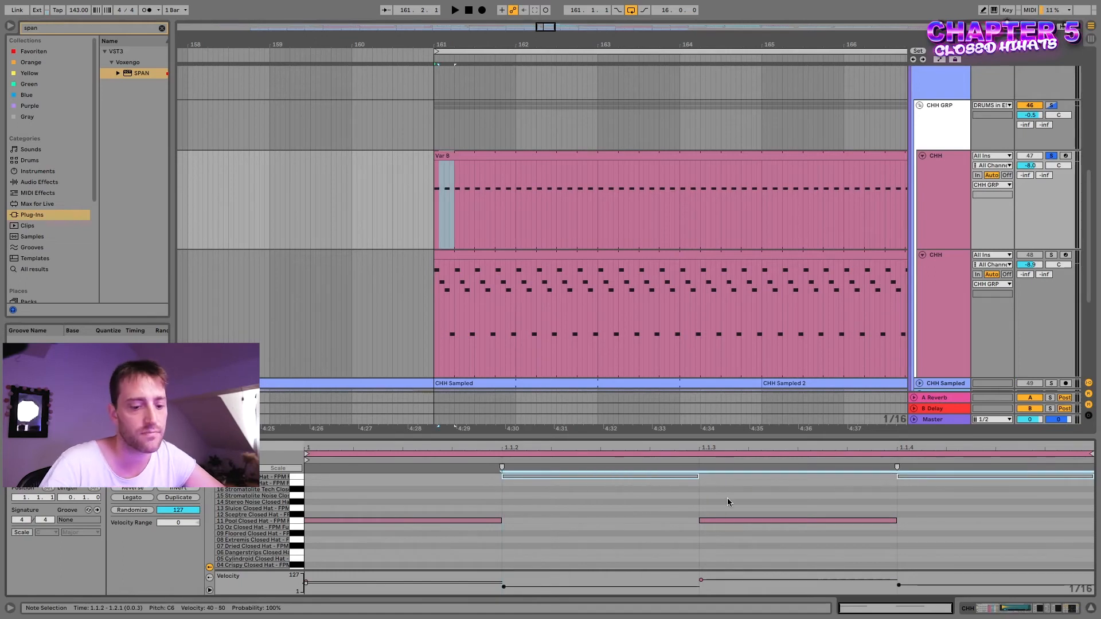
left_click(555, 511)
left_click(562, 475)
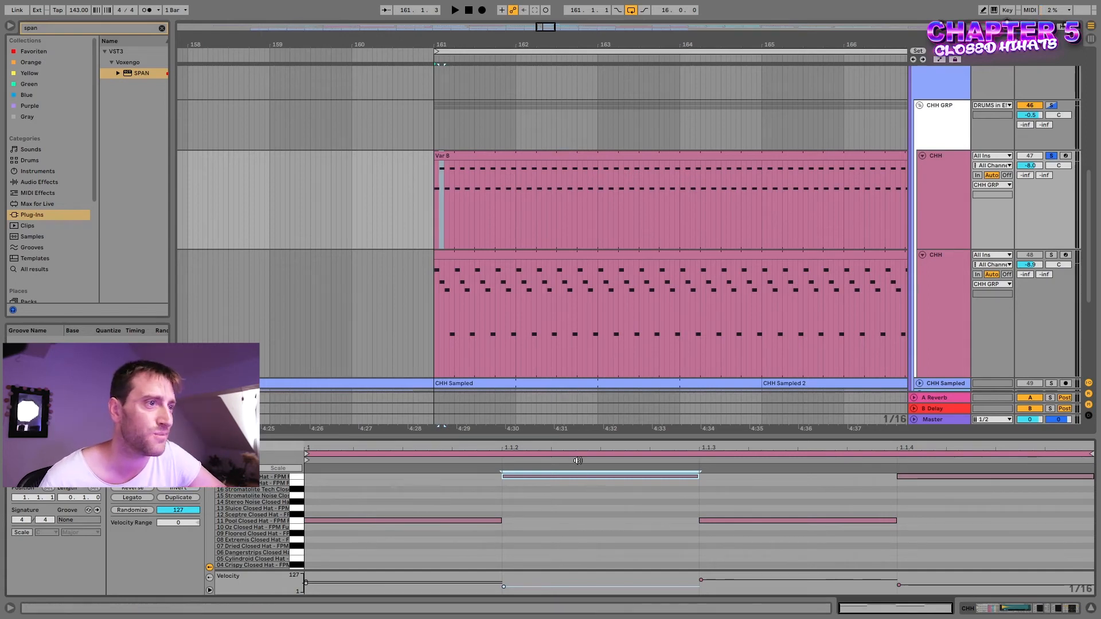
- View the CHH Closed Selected v2 drum rack of the upper CHH track and return to its MIDI notes
left_click(510, 482)
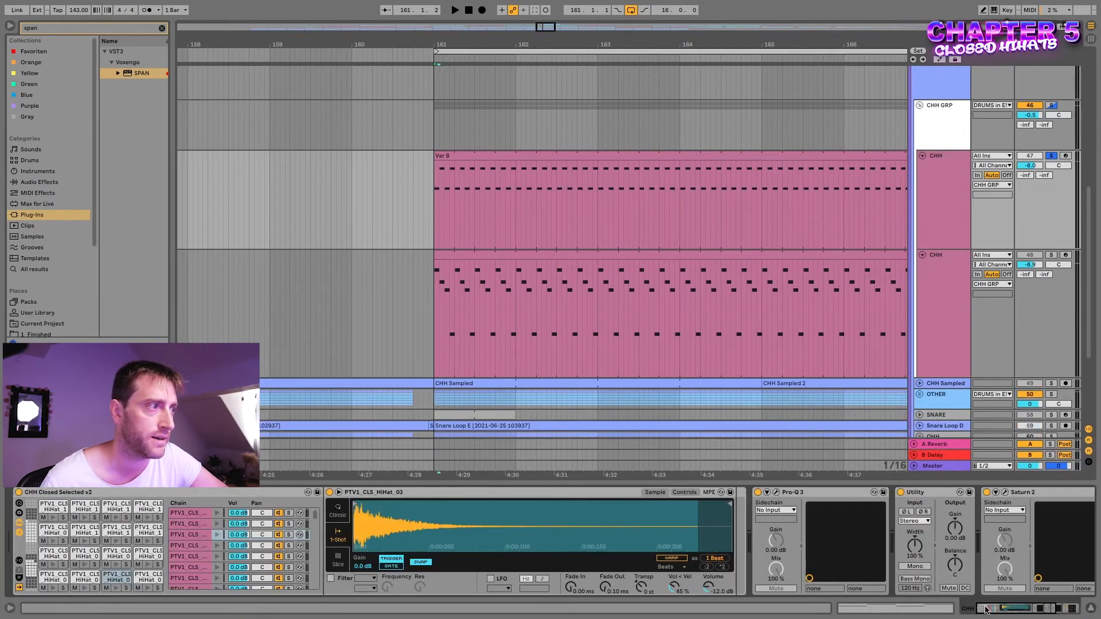
key("shift+Tab")
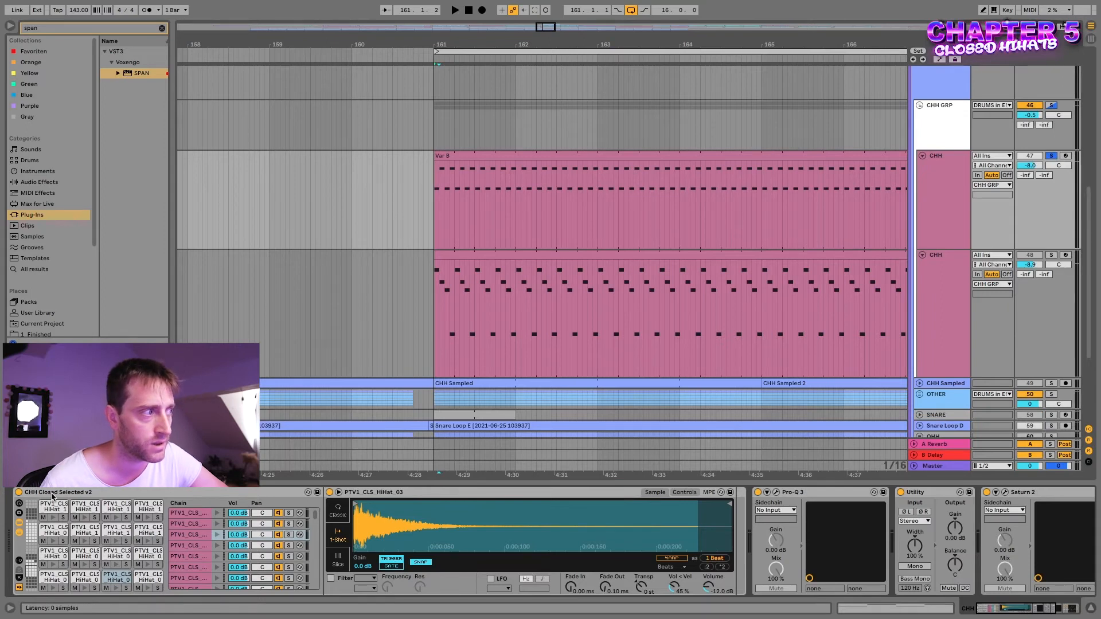
left_click(873, 607)
- During playback, try the 1.1.2 note on the closed hat samples down to Stromatolite Noise, stop, and restore it to WTF Closed Hat
left_click(625, 476)
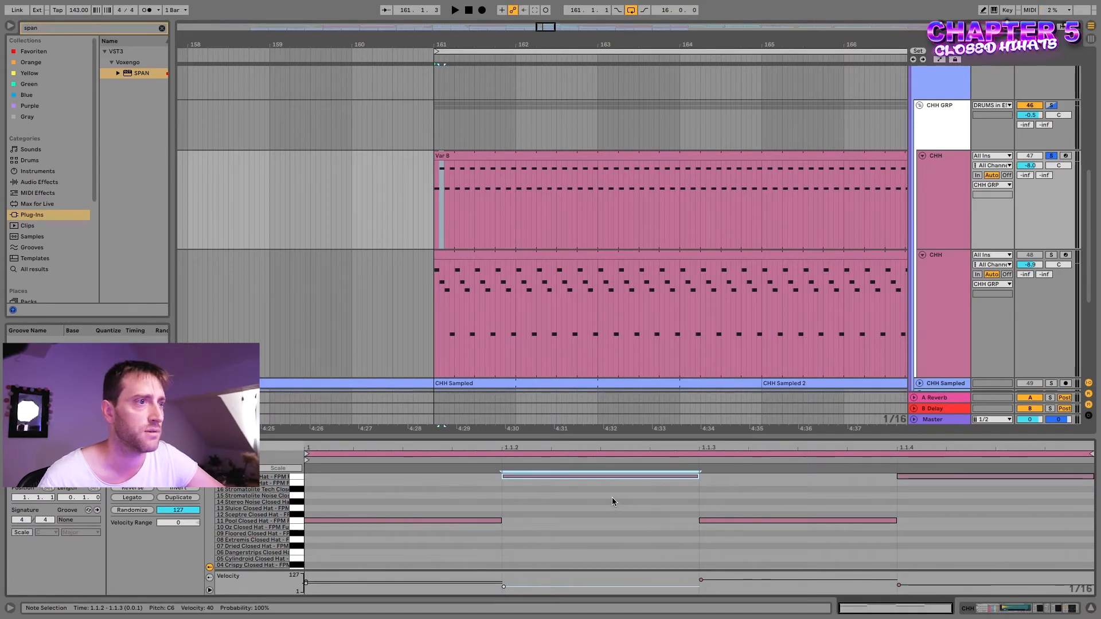
key("space")
key("Down")
key("Down")
key("Down")
key("Down")
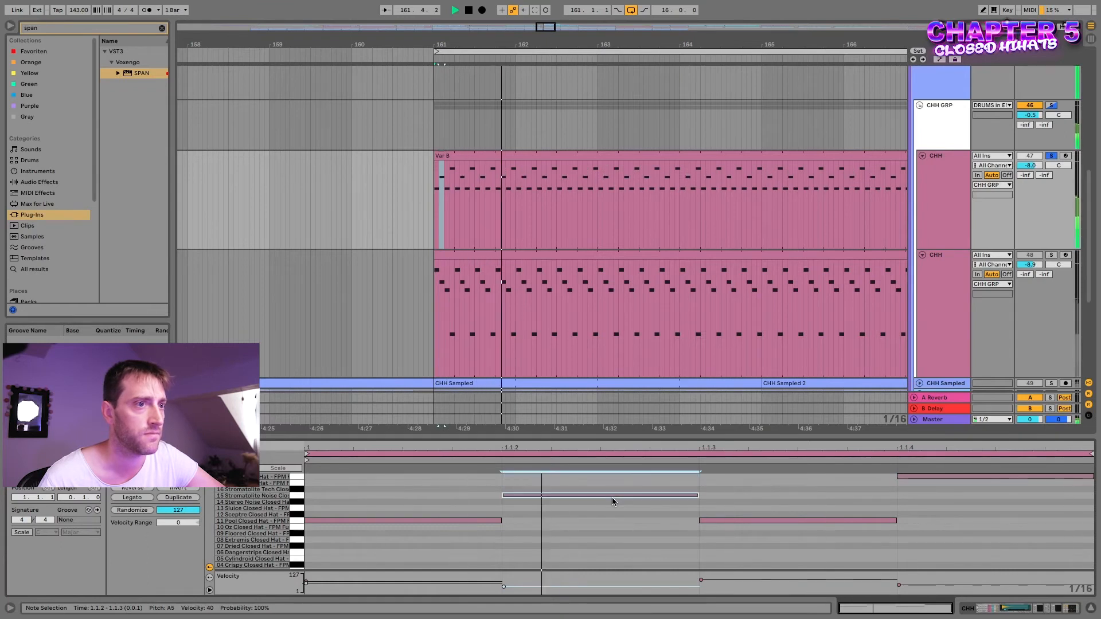
key("space")
key("Up")
key("Up")
key("Up")
key("Up")
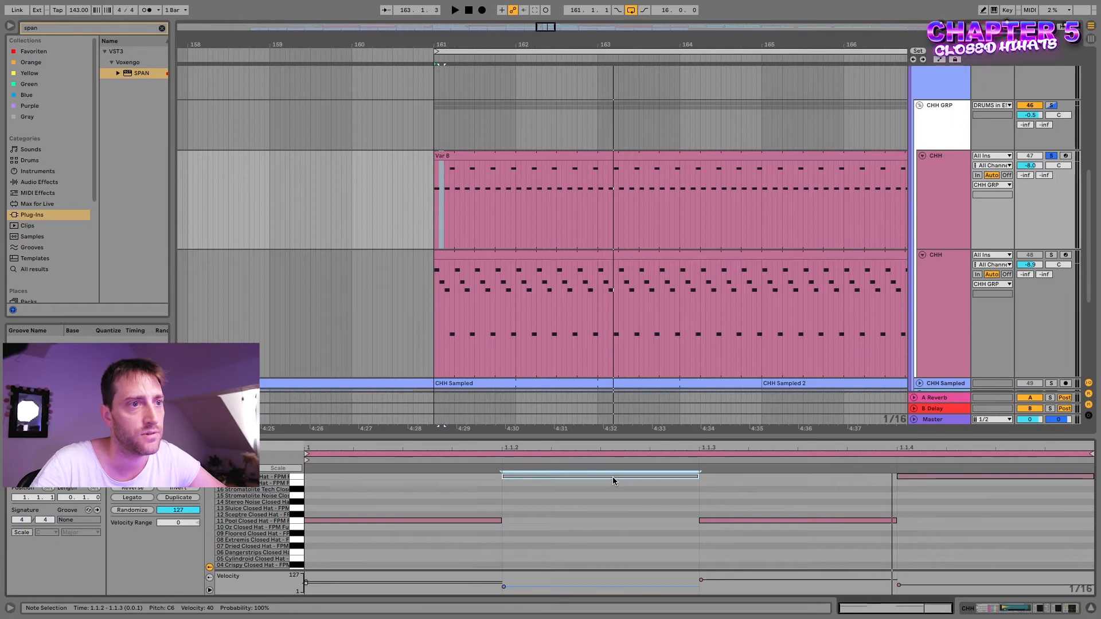
- Try the 1.1.2 note on Sluice Closed Hat, view only the used sample lanes, and return the note to WTF Closed Hat
key("super+z")
key("Down")
key("Down")
key("Down")
key("Down")
key("Down")
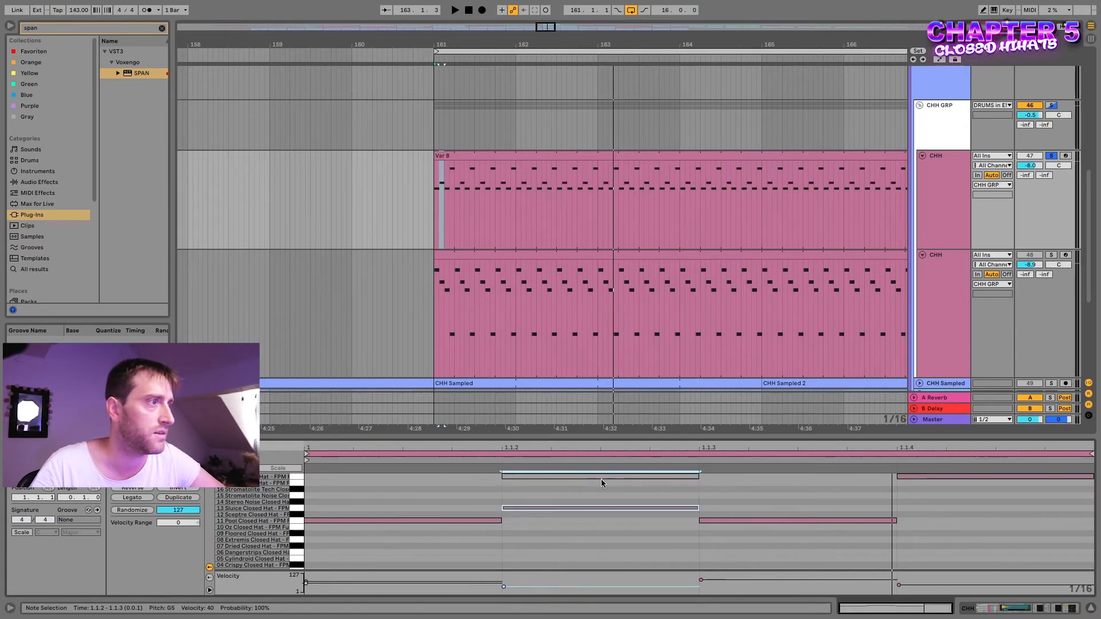
left_click(233, 468)
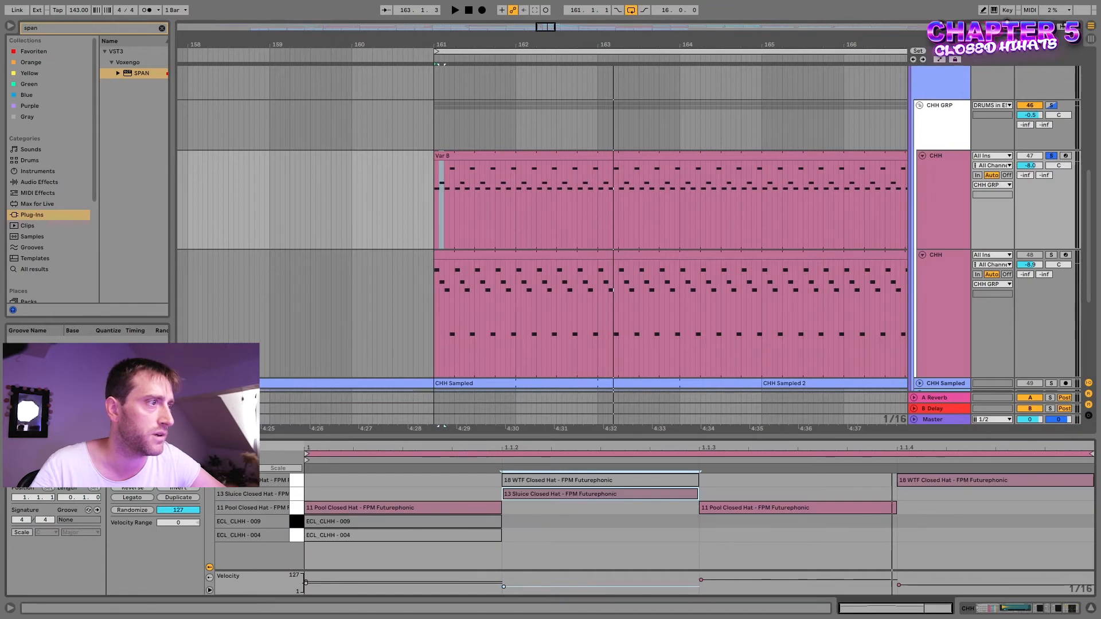
left_click(233, 468)
key("Up")
key("Up")
key("Up")
key("Up")
key("Up")
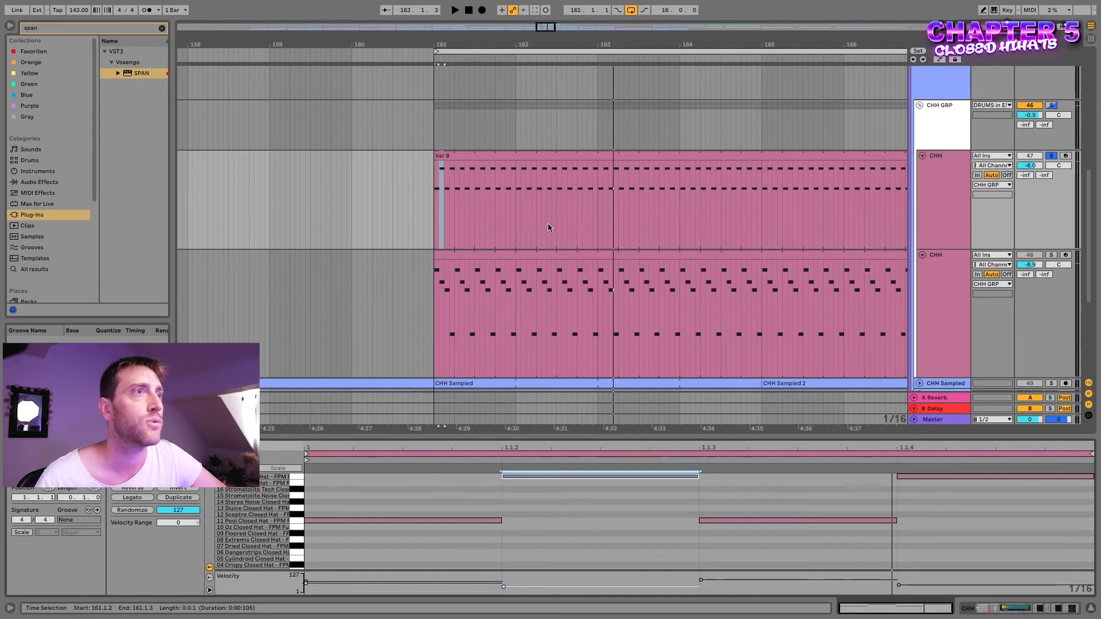
- Examine the note patterns of both CHH clips and unsolo the upper CHH track to hear the two layers together
left_click(494, 154)
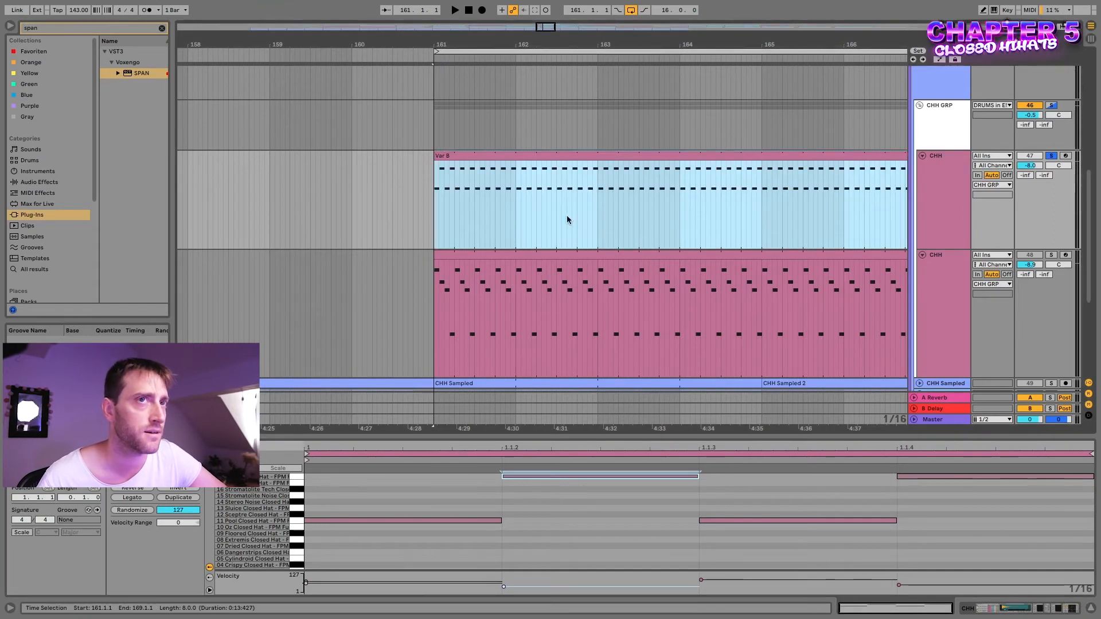
left_click(593, 256)
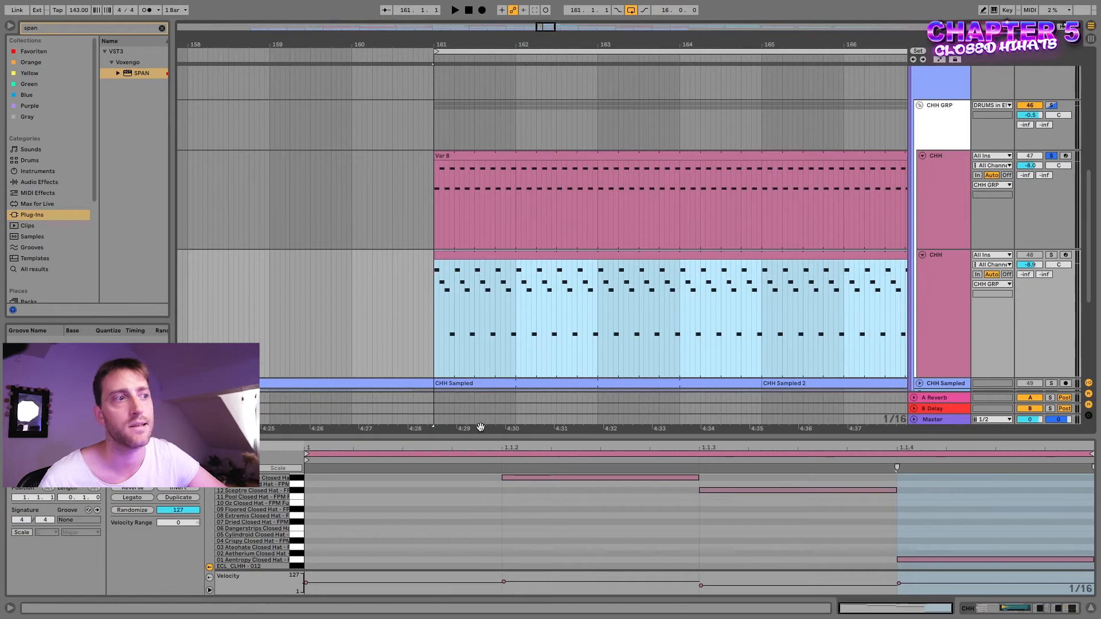
scroll(481, 519, "up", 2)
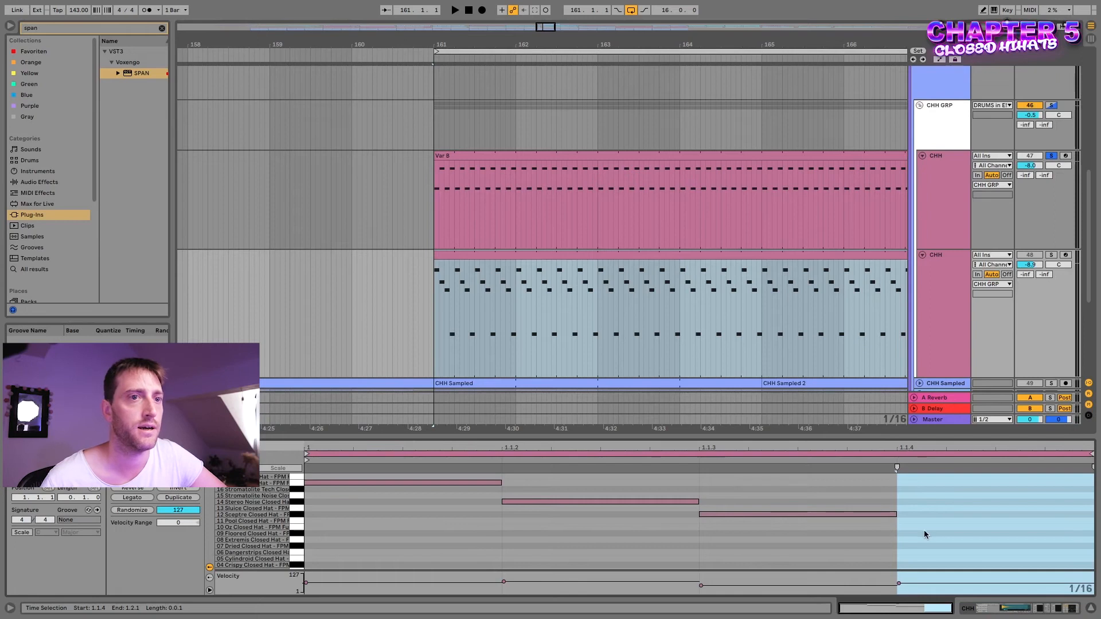
scroll(920, 528, "down", 2)
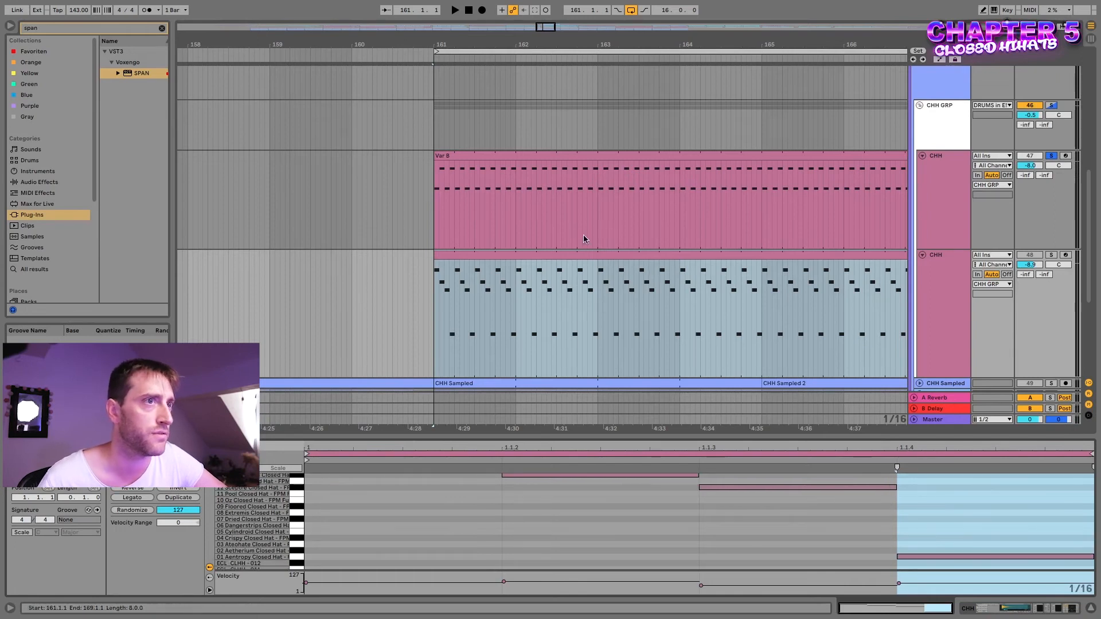
left_click(1052, 155)
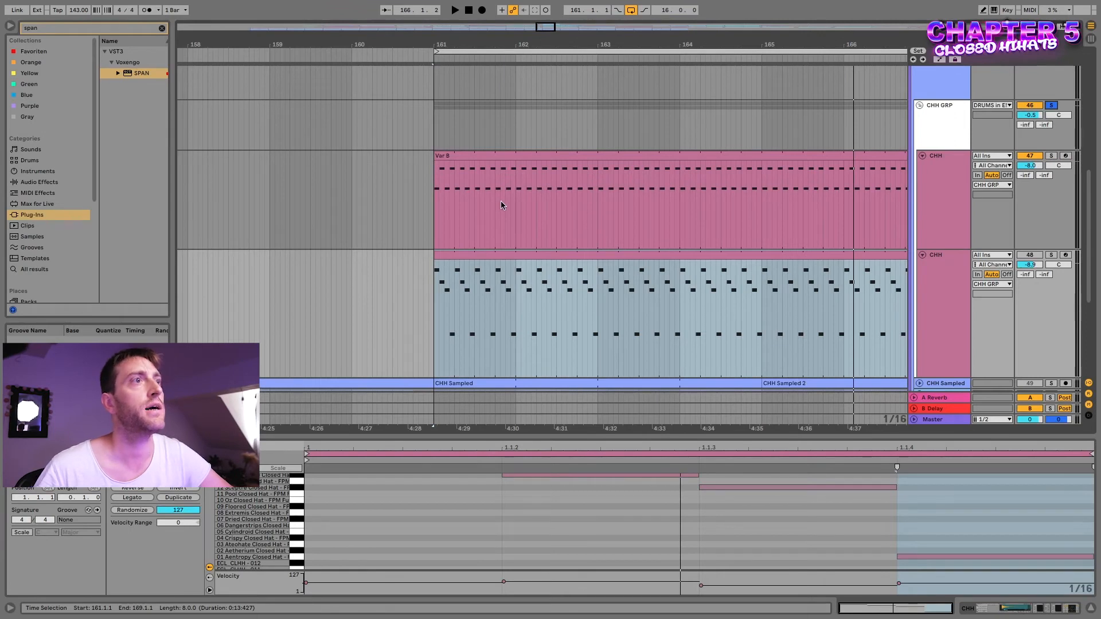
- Examine the repeating hits of the Var B clip around bar 162 and the whole clip from bar 161 to 169
left_click_drag(514, 195, 528, 193)
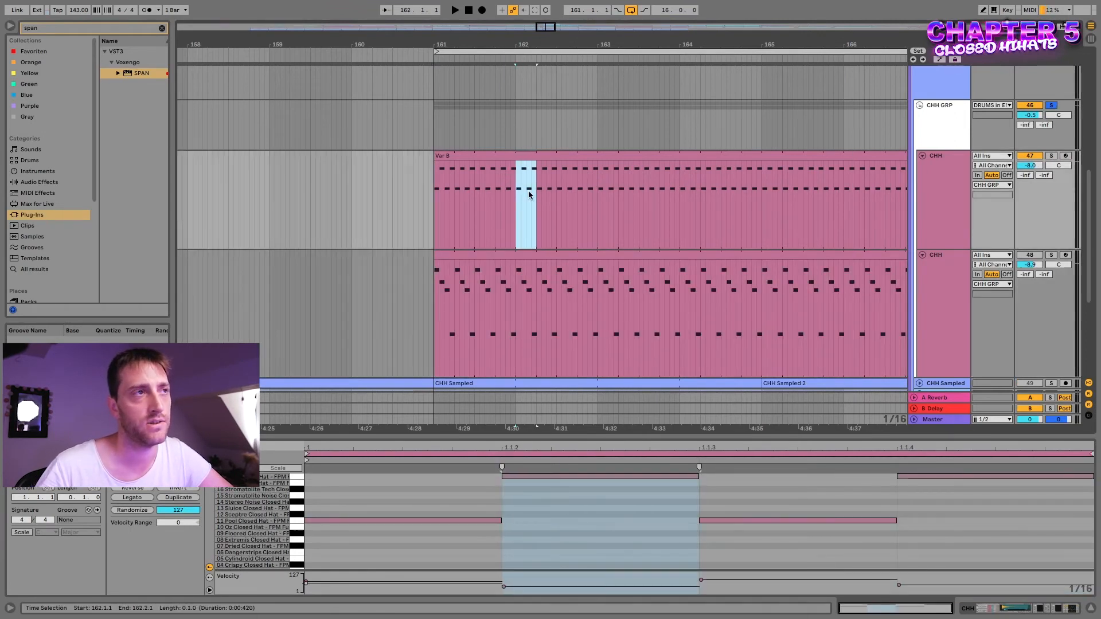
left_click(597, 199)
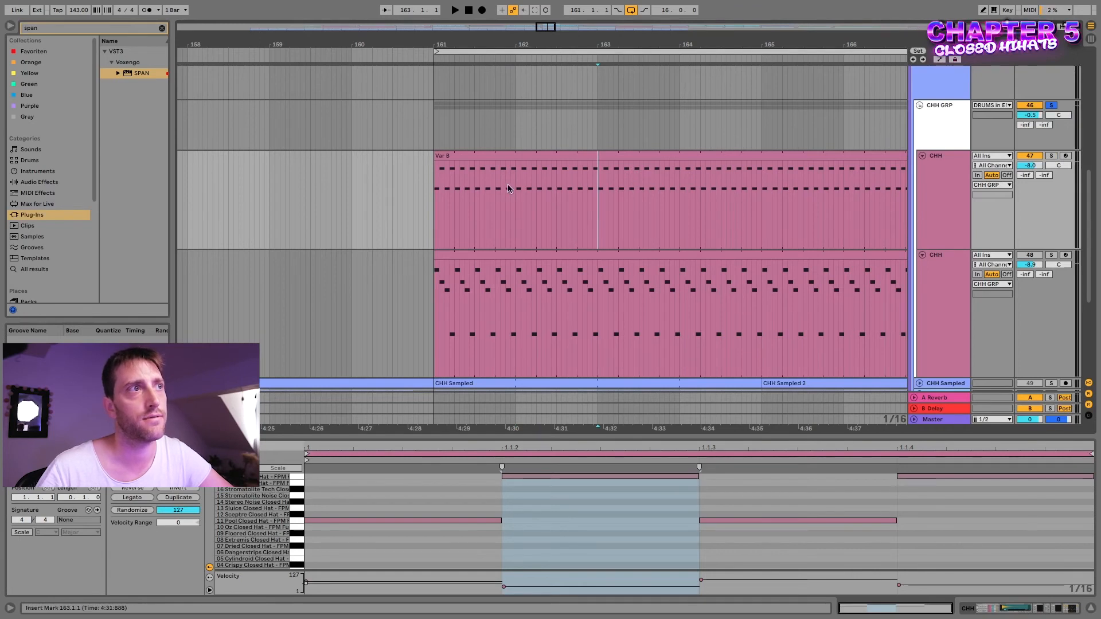
left_click_drag(514, 172, 511, 172)
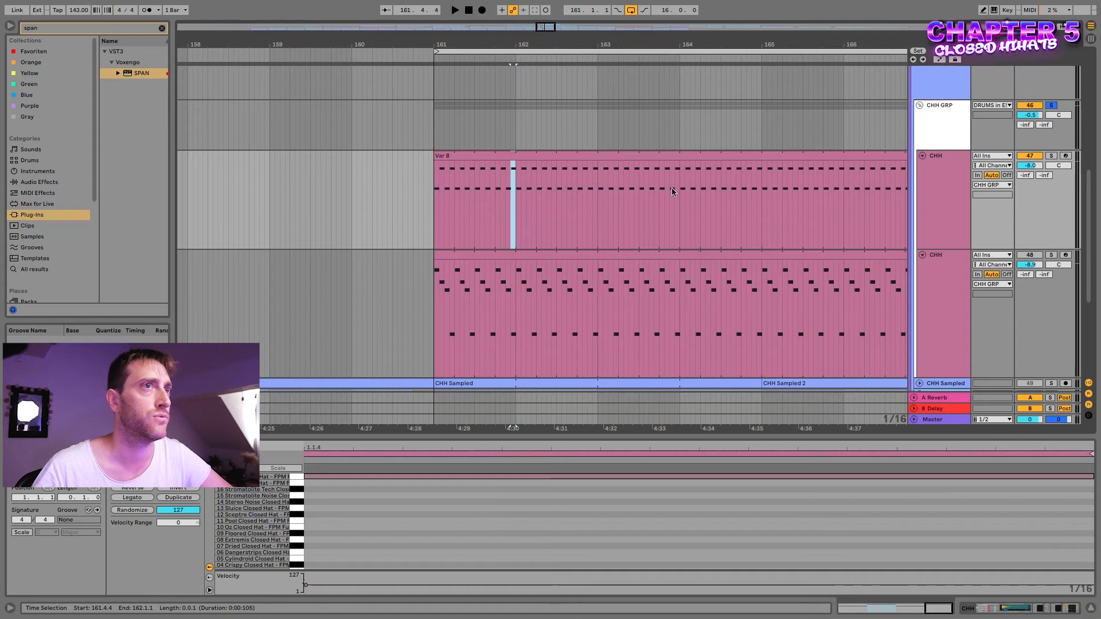
left_click(651, 157)
scroll(593, 207, "down", 5)
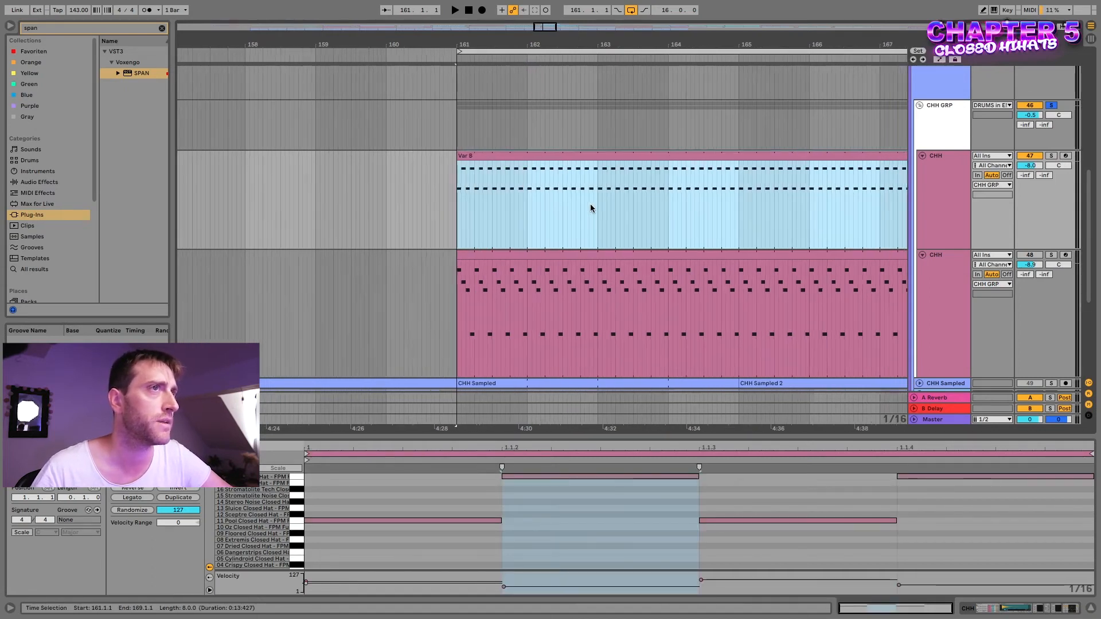
scroll(593, 208, "right", 3)
scroll(592, 203, "down", 3)
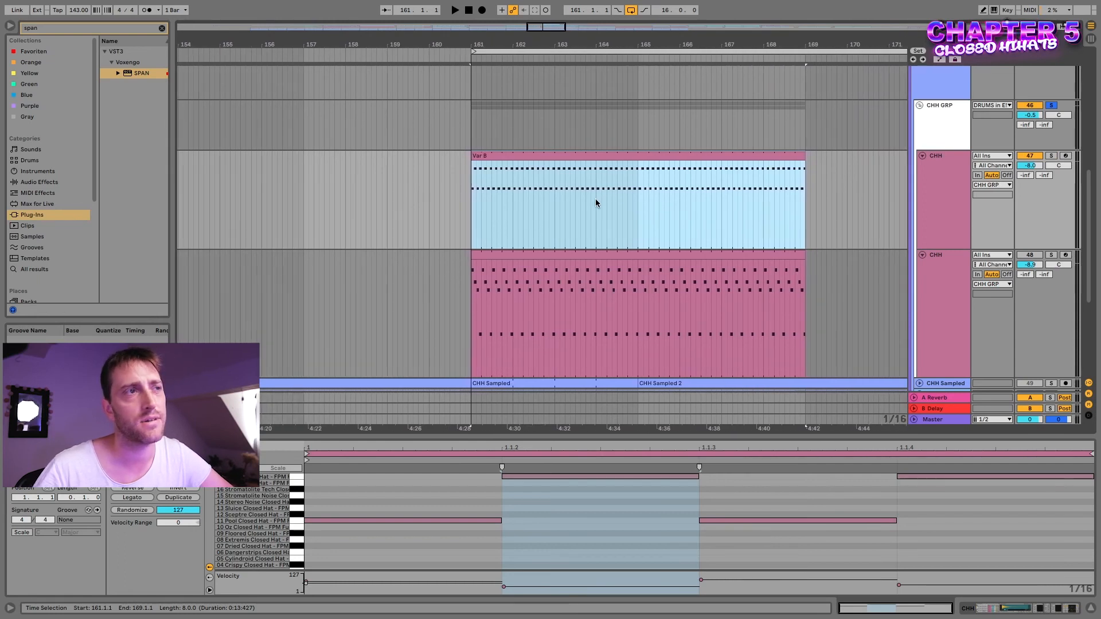
scroll(634, 223, "up", 3)
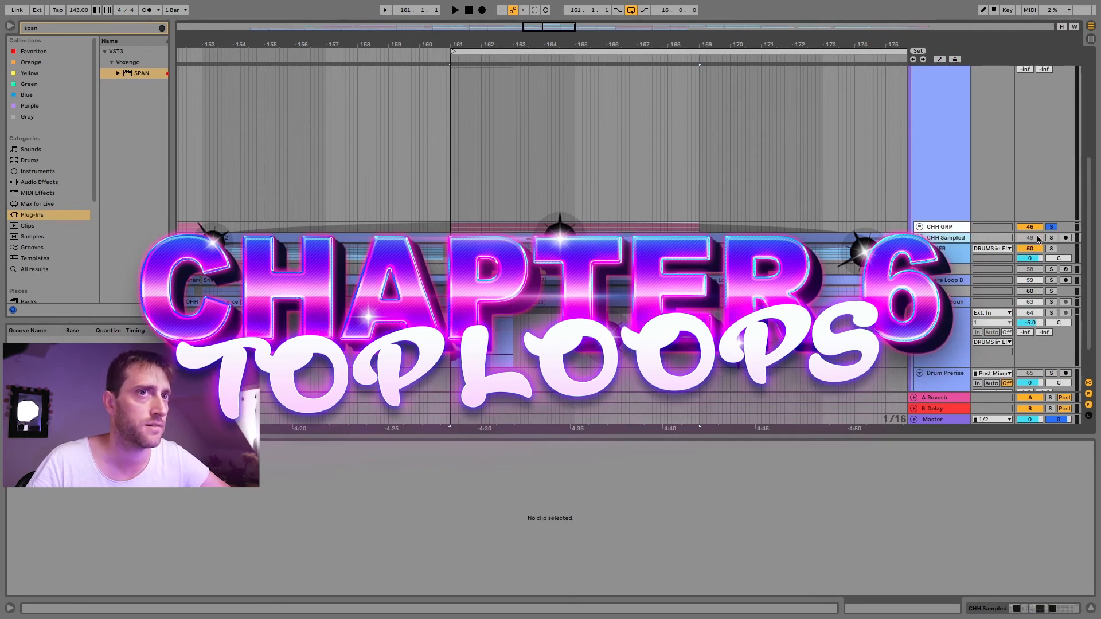
- Switch the solo from CHH GRP to the CHH Sampled track, and release the solo
scroll(1038, 240, "up", 2)
scroll(1020, 188, "up", 2)
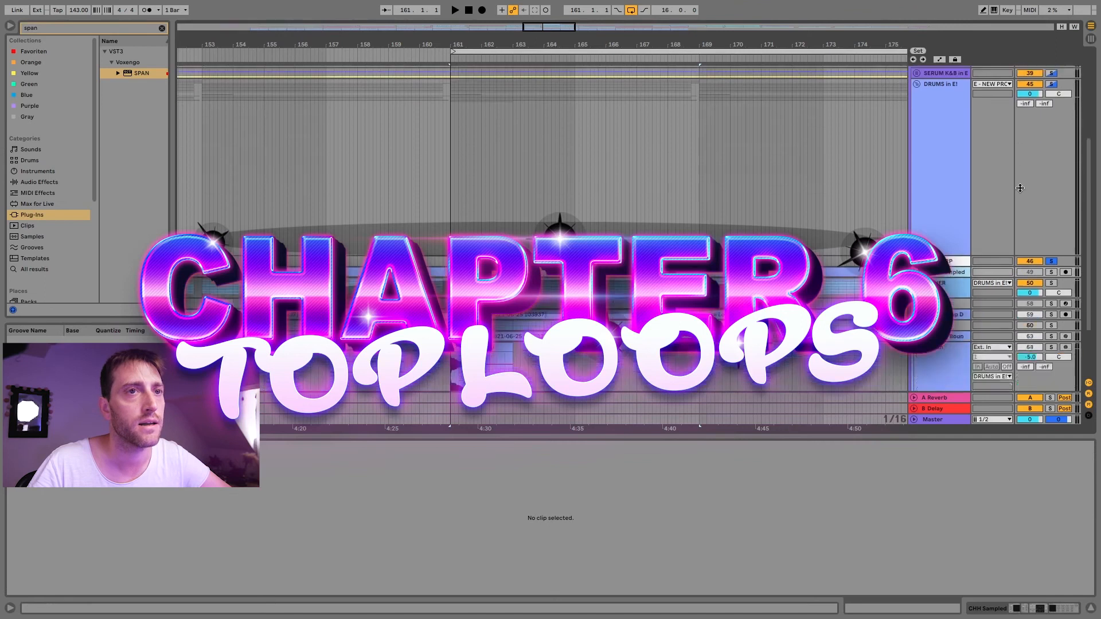
scroll(1020, 188, "down", 2)
left_click(1051, 240)
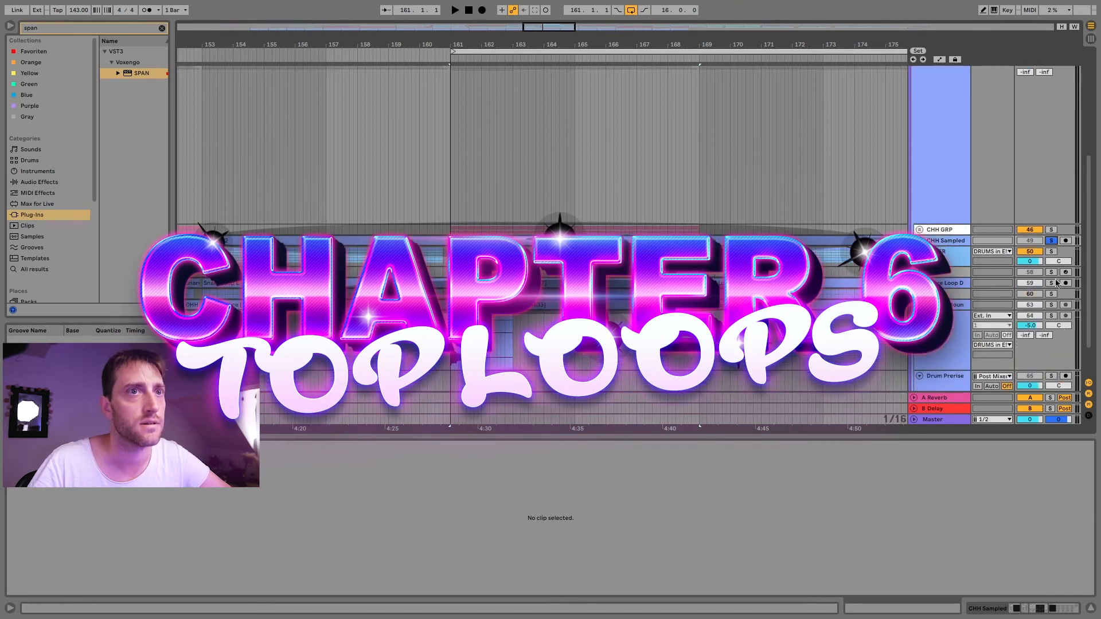
left_click(1050, 241)
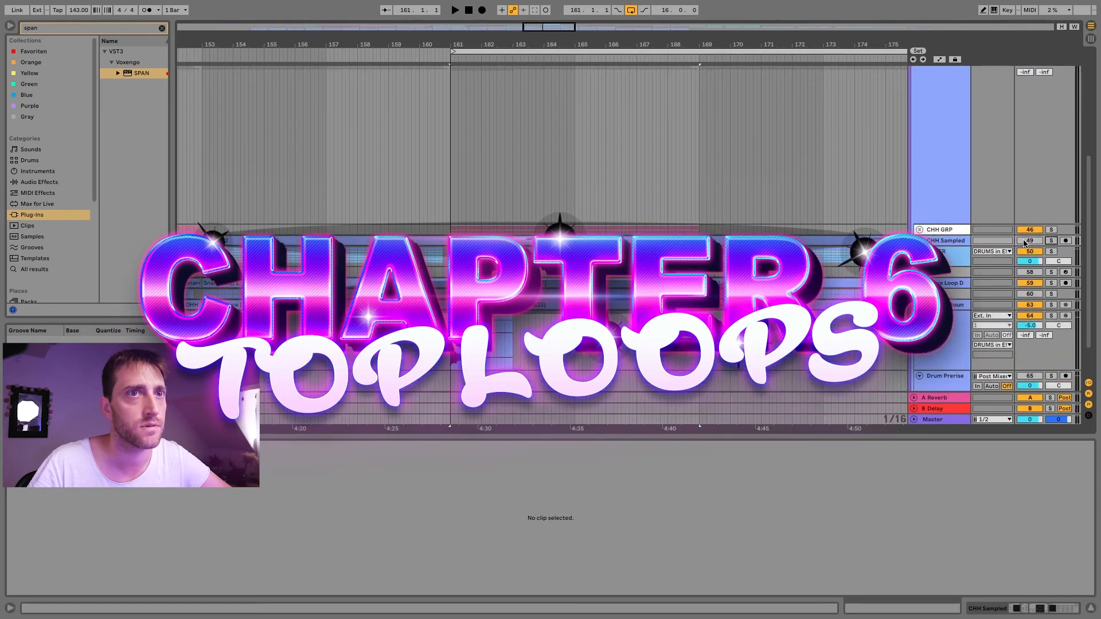
- Inspect the unfolded CHH Sampled track, fold it again and deactivate the CHH GRP track
left_click(919, 241)
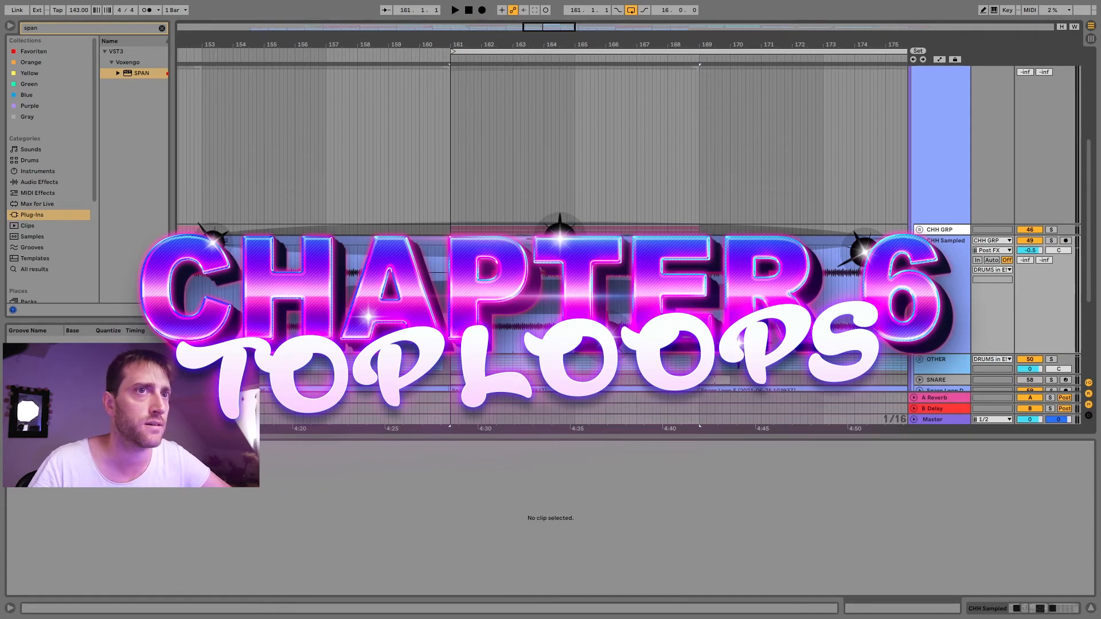
left_click(941, 301)
left_click(933, 230)
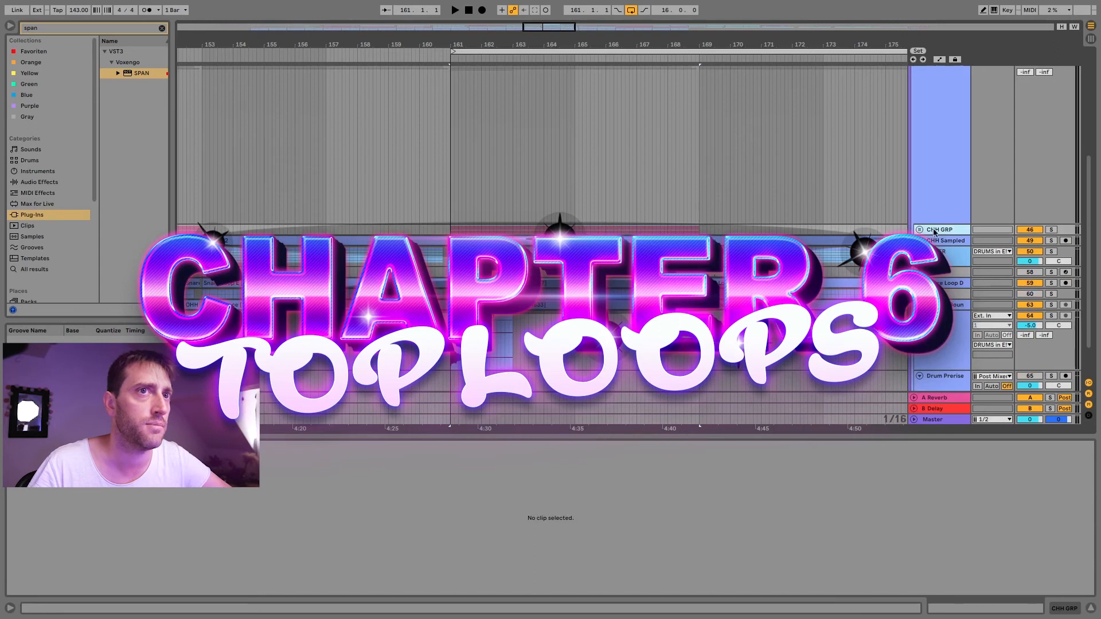
left_click(930, 230)
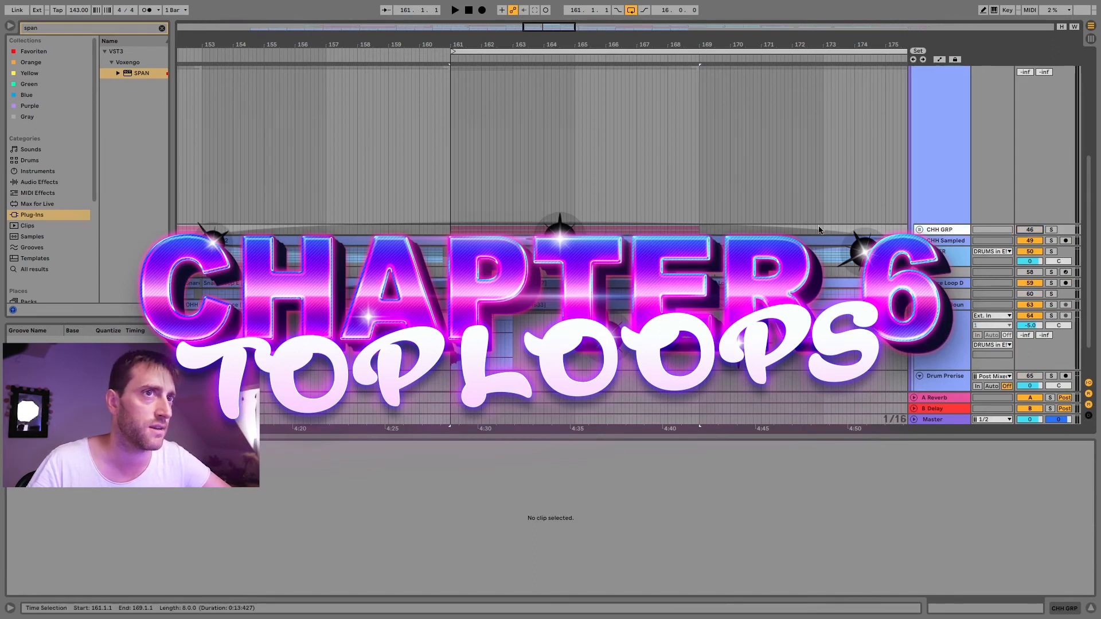
left_click(948, 239)
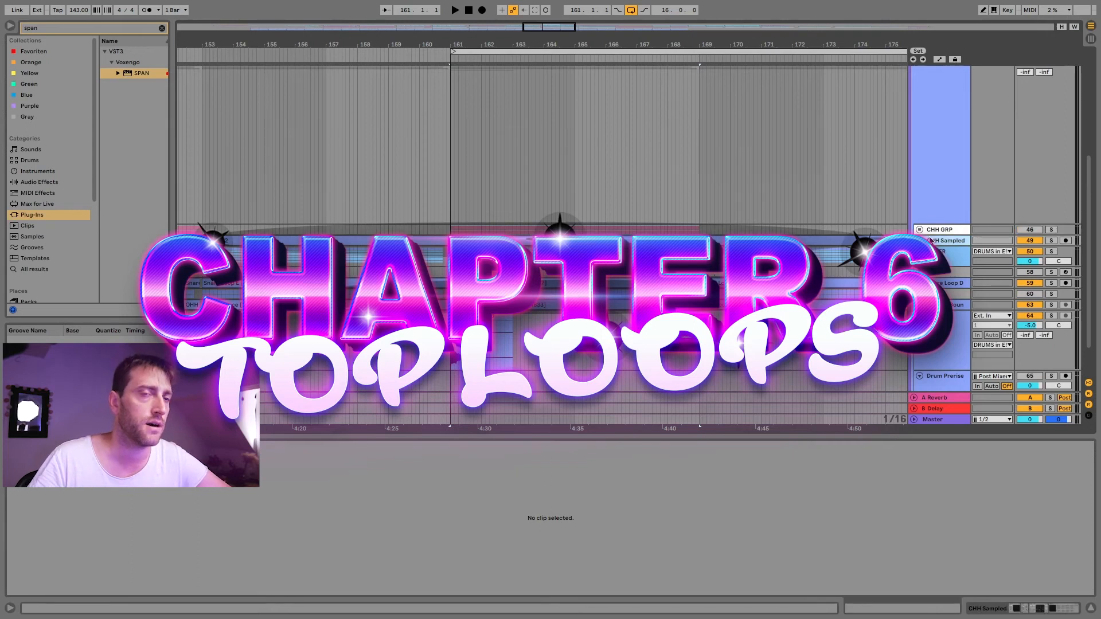
- Look through the tracks in the DRUMS in E! group and play the drums from bar 161
scroll(924, 214, "up", 3)
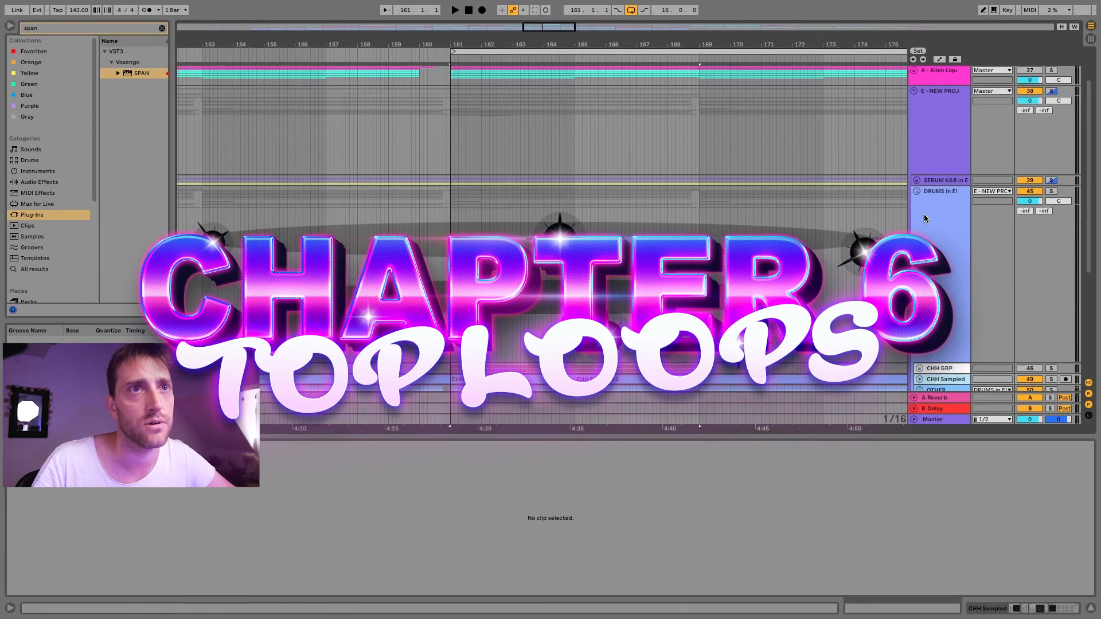
scroll(1015, 106, "down", 3)
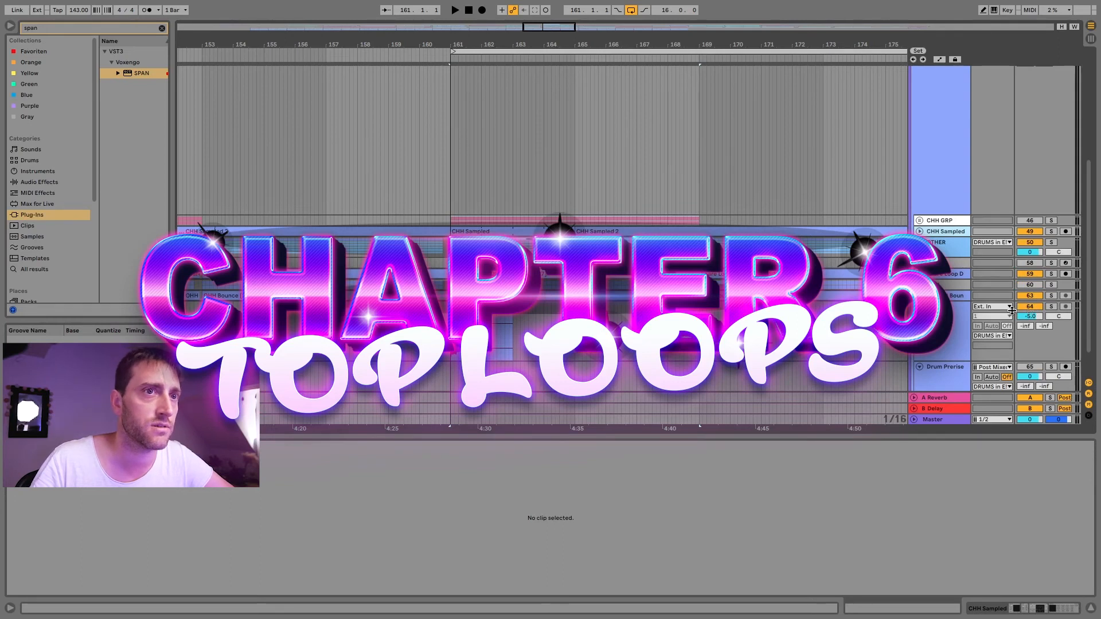
scroll(974, 323, "down", 1)
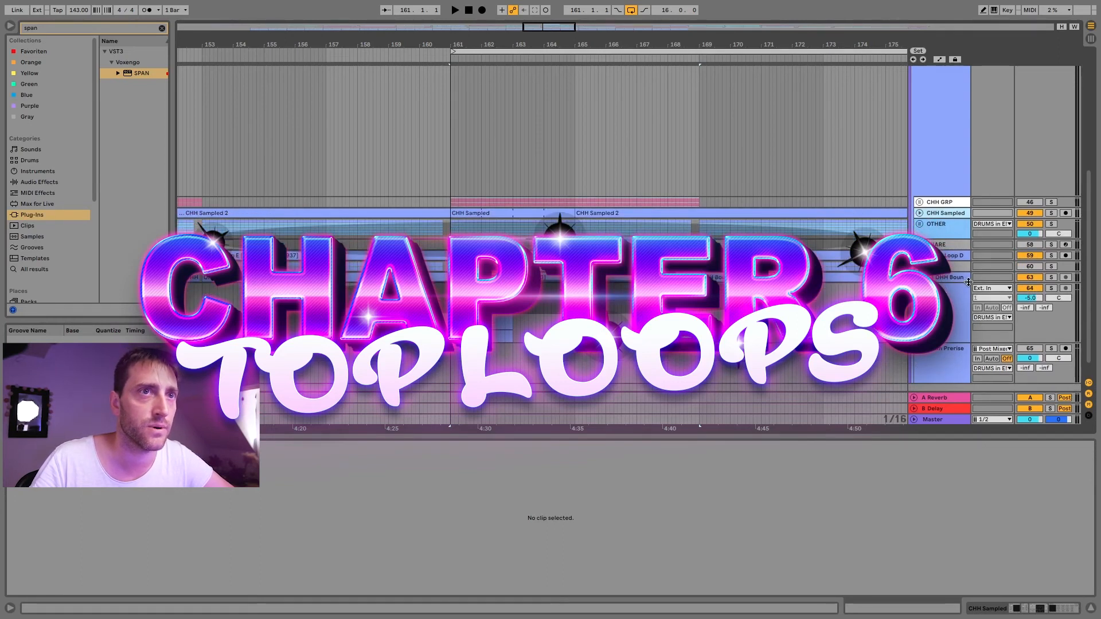
scroll(437, 157, "left", 1)
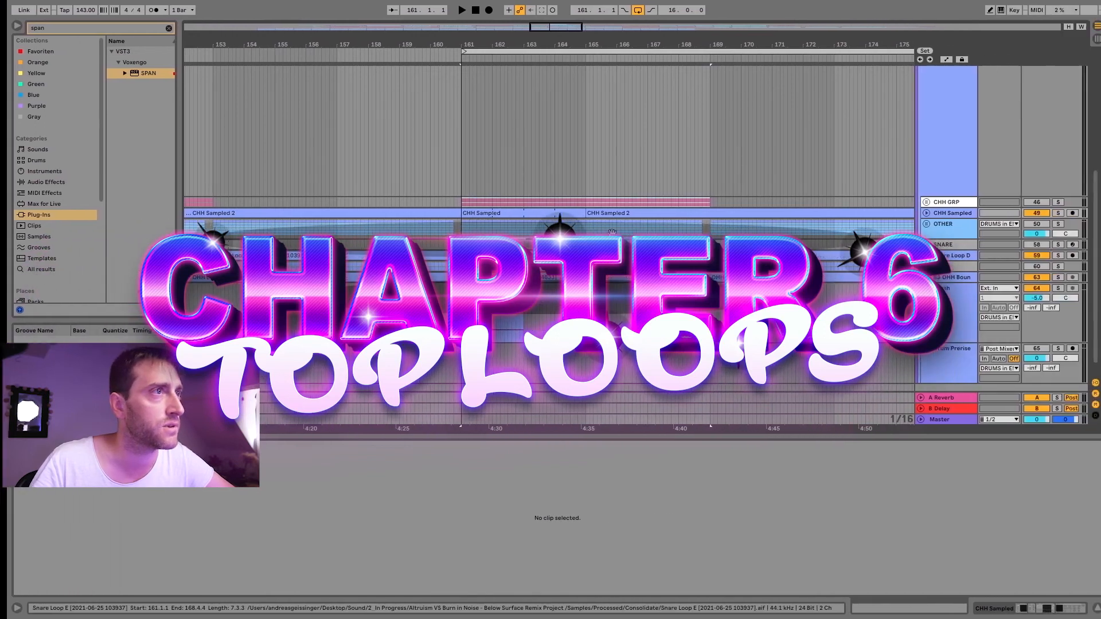
left_click(451, 155)
key("space")
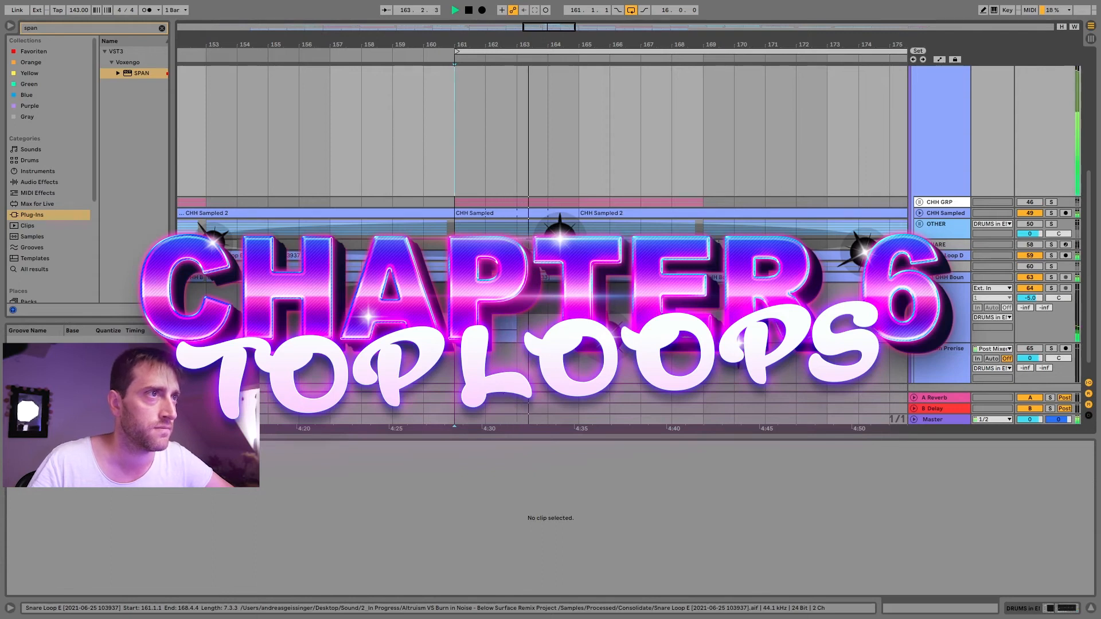
- Stop playback and mark bars 163 to 165 on the SNARE track
key("space")
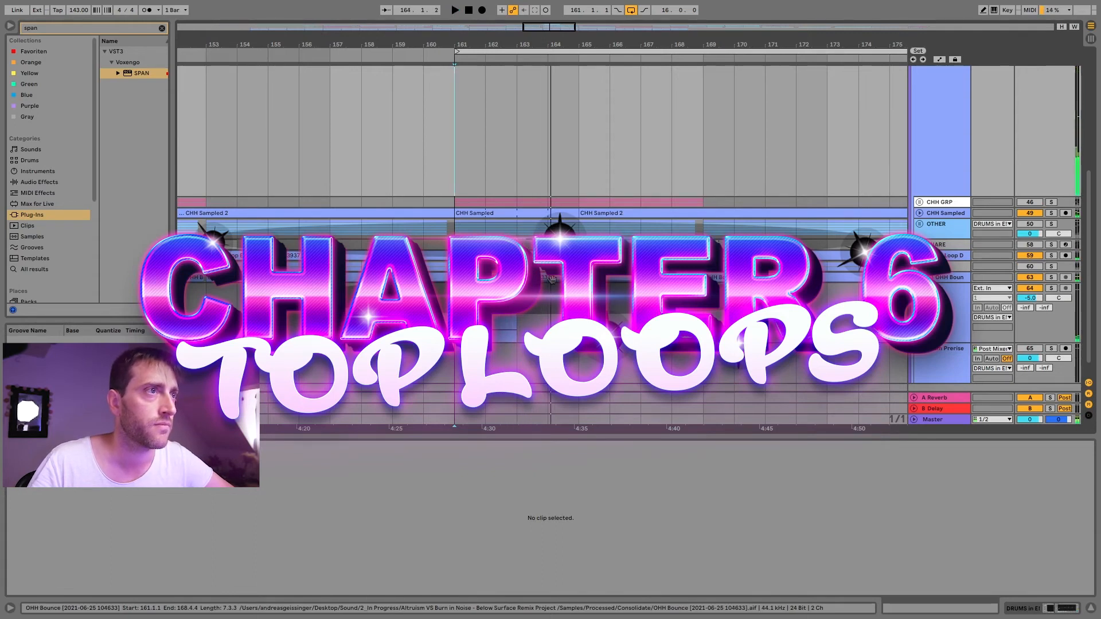
left_click_drag(521, 244, 565, 244)
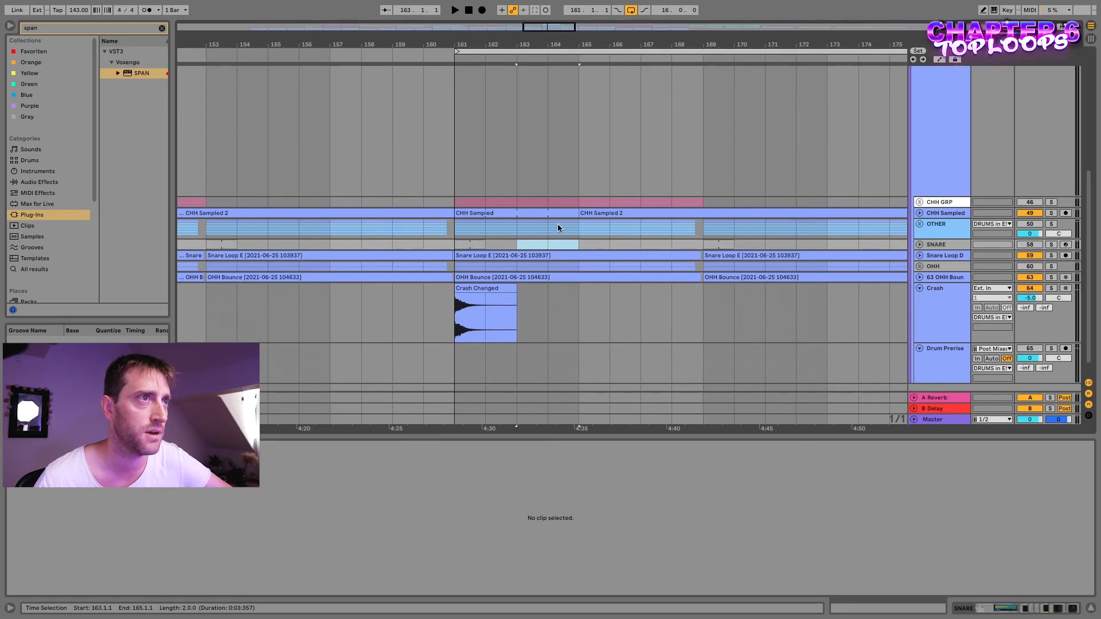
left_click(518, 245)
left_click_drag(518, 246, 576, 247)
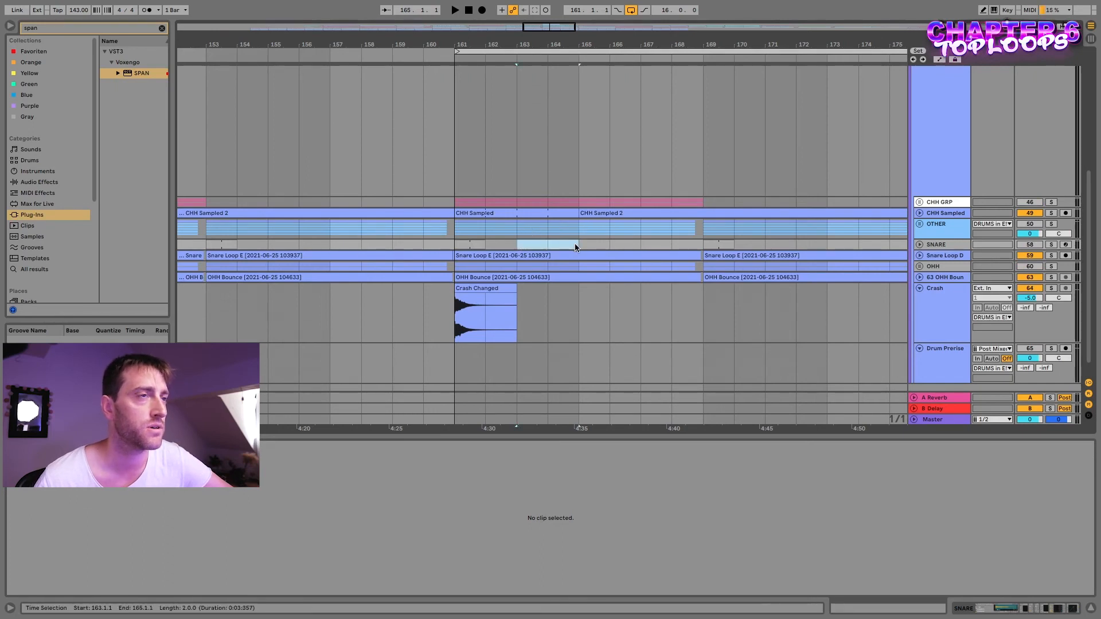
scroll(574, 244, "left", 2)
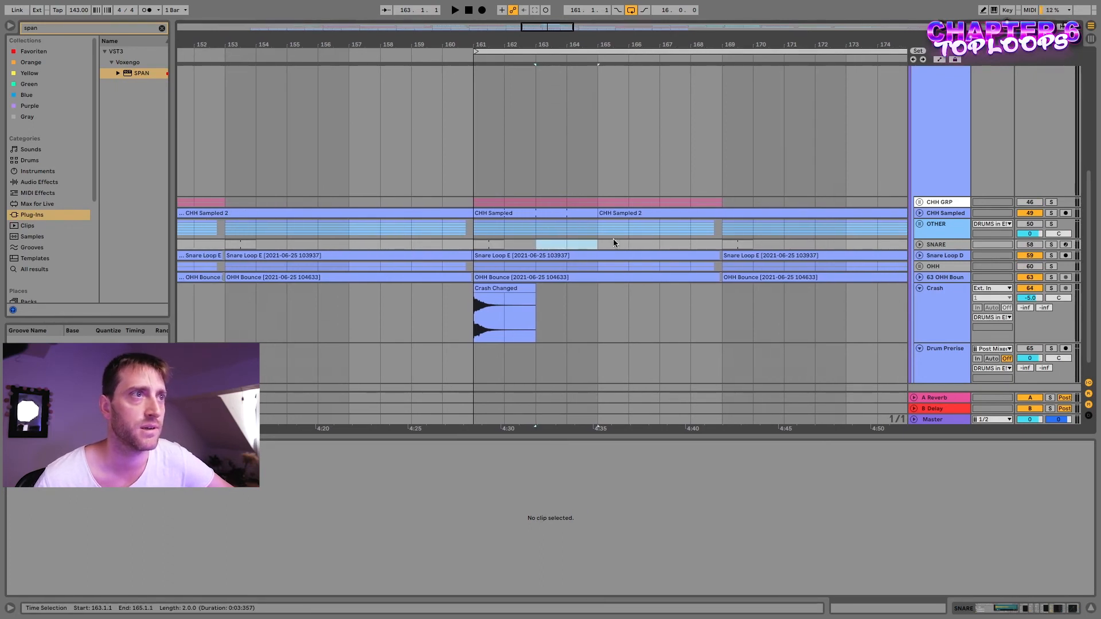
scroll(539, 273, "right", 5)
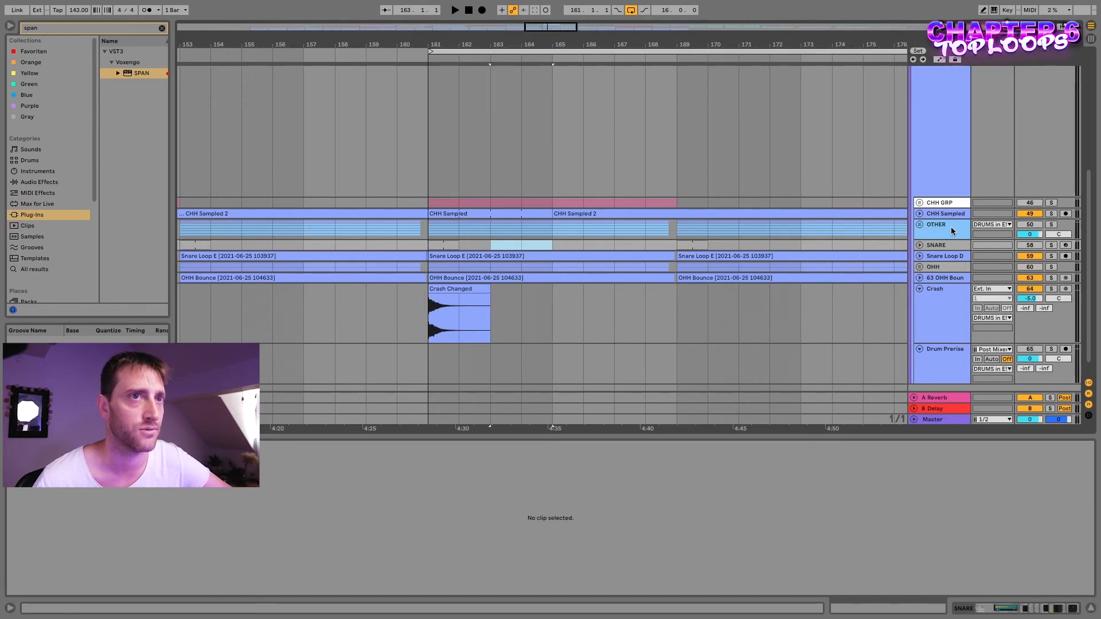
- Inspect the unfolded 63 OHH Boun, Snare Loop D and CHH Sampled tracks one after another, folding each again
left_click(939, 214)
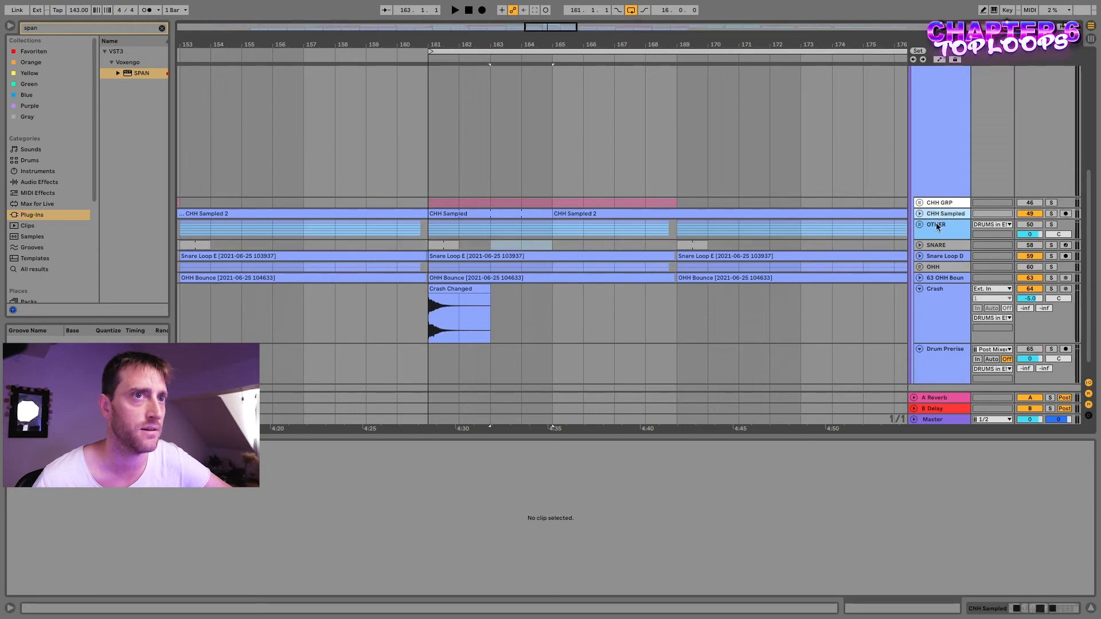
left_click(949, 289)
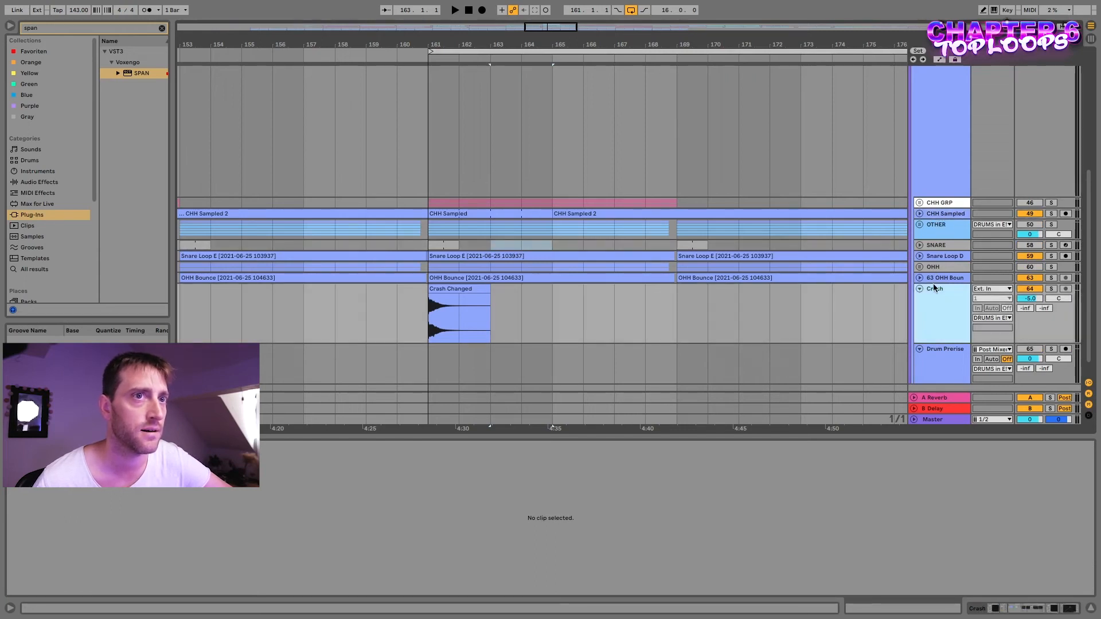
left_click(919, 278)
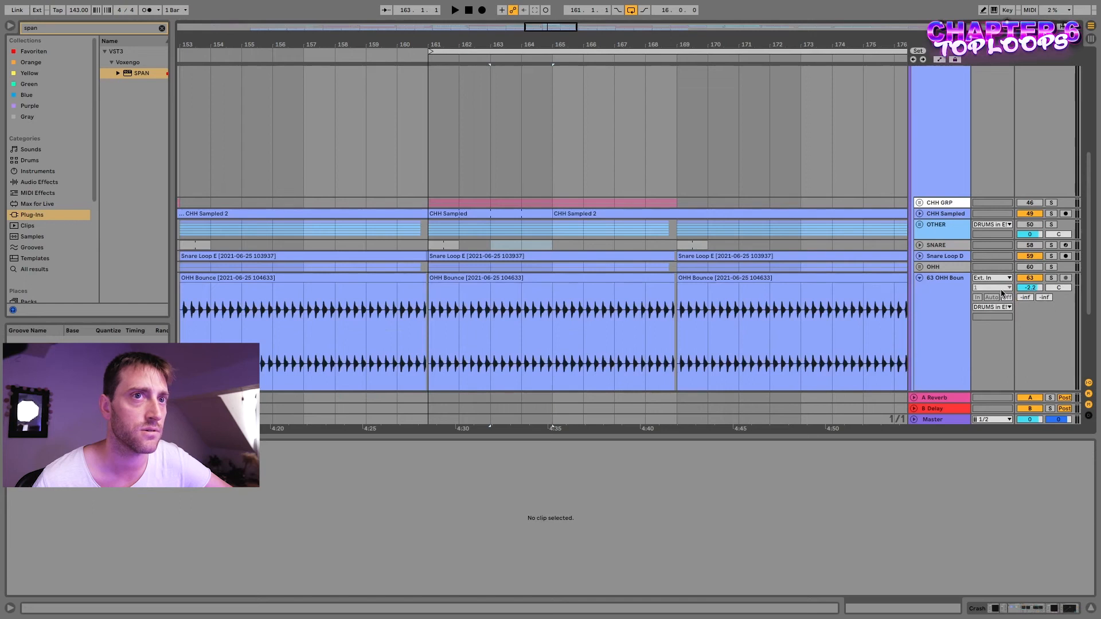
left_click(920, 279)
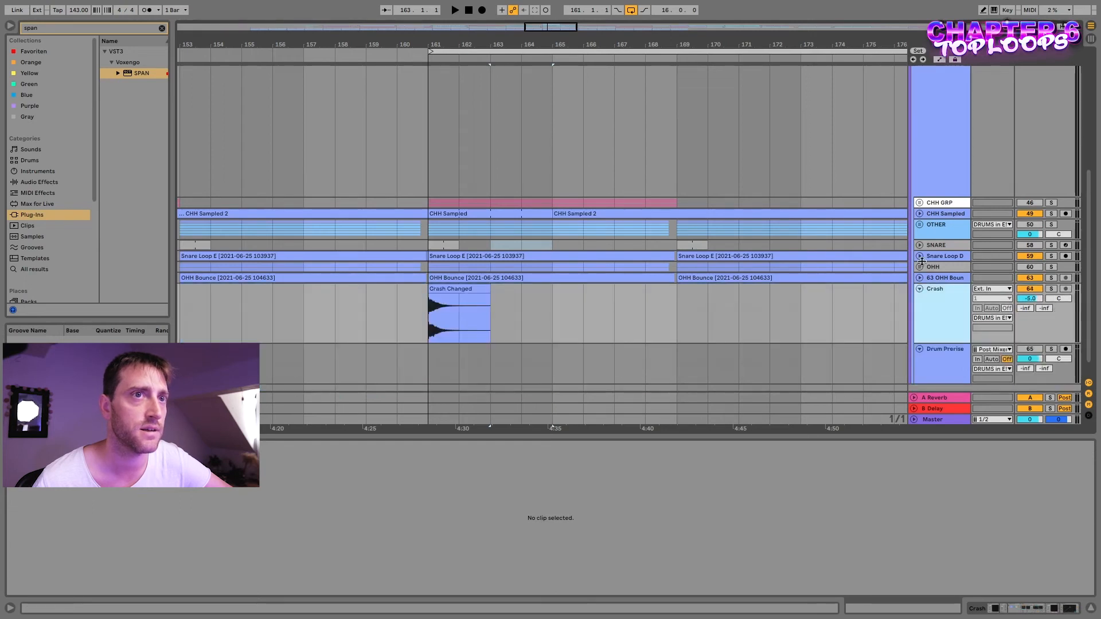
left_click(919, 257)
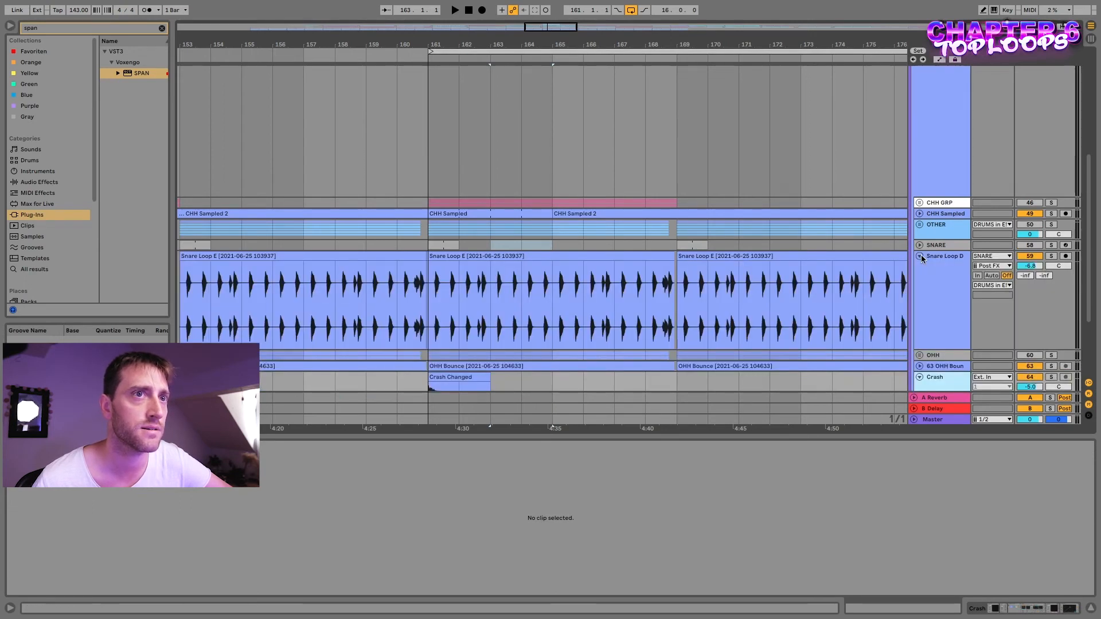
left_click(921, 256)
left_click(919, 214)
left_click(920, 214)
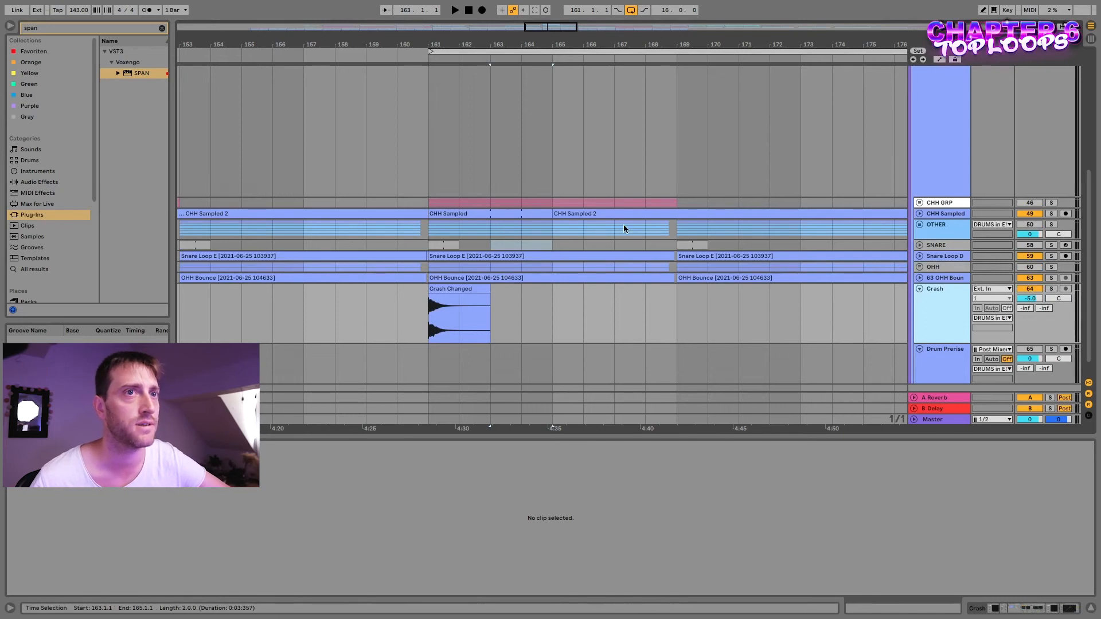
- Play the drums from bar 165 and compare them with the OTHER group switched on and off
left_click(929, 231)
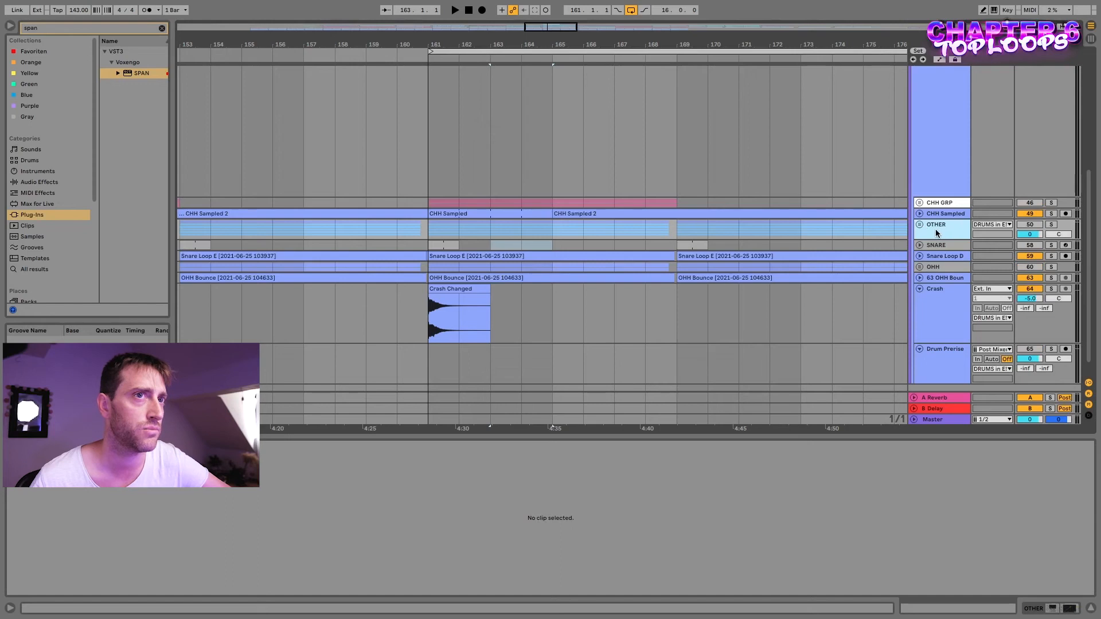
left_click(426, 140)
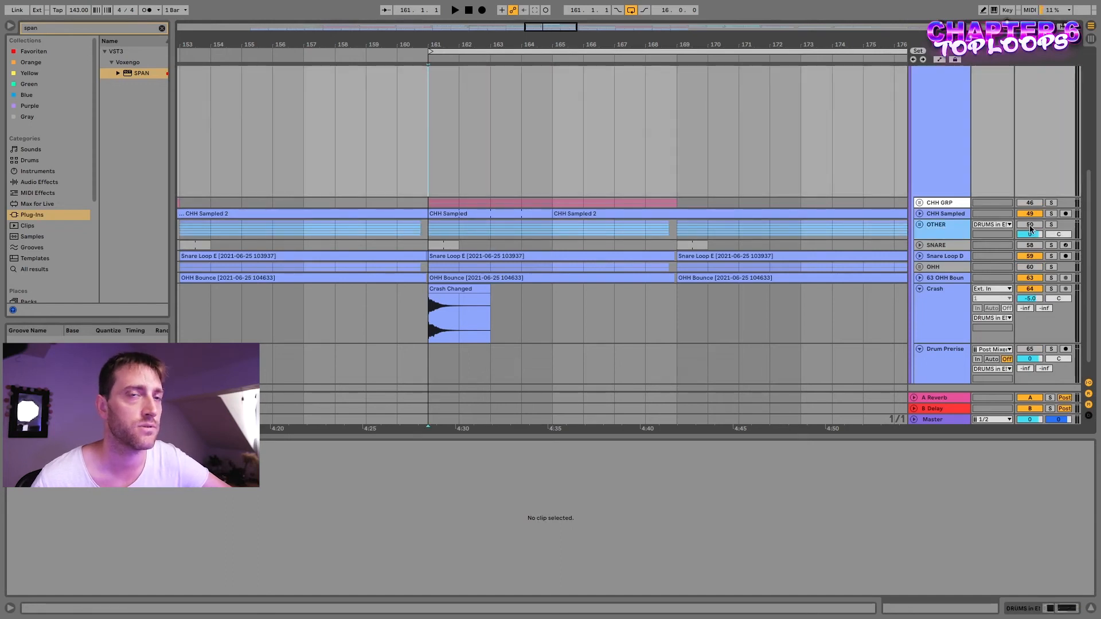
left_click(562, 155)
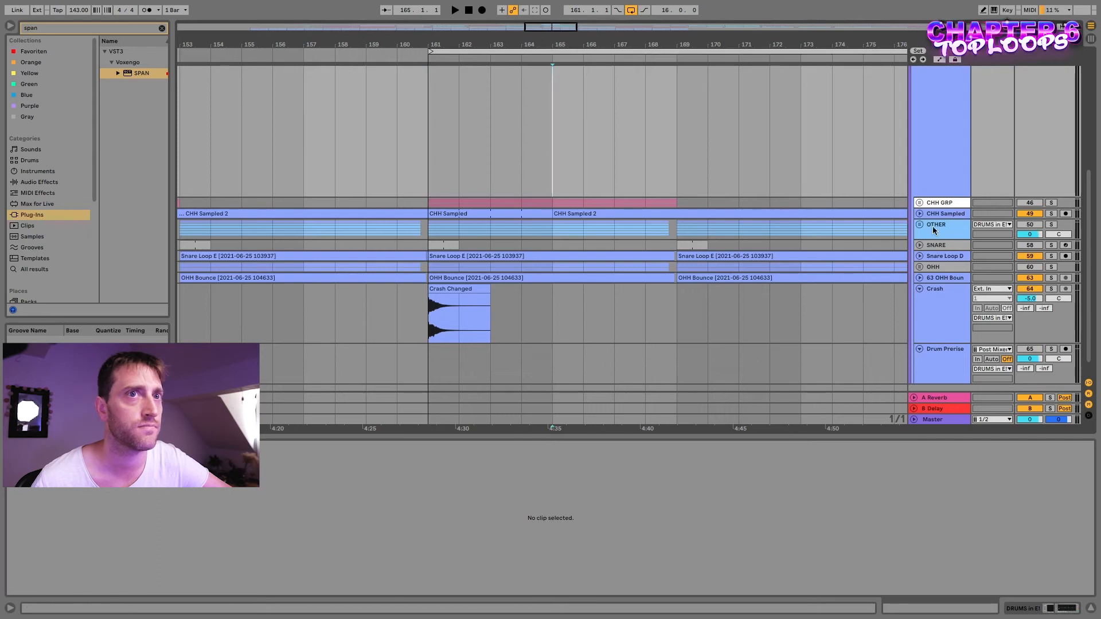
key("space")
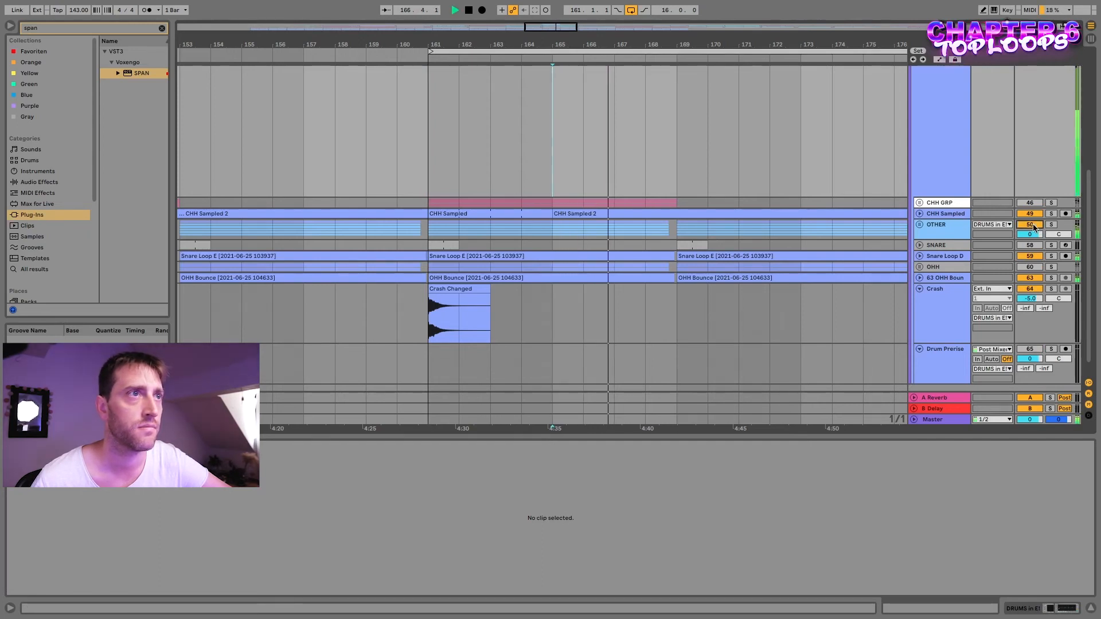
key("space")
key("space")
left_click(1032, 224)
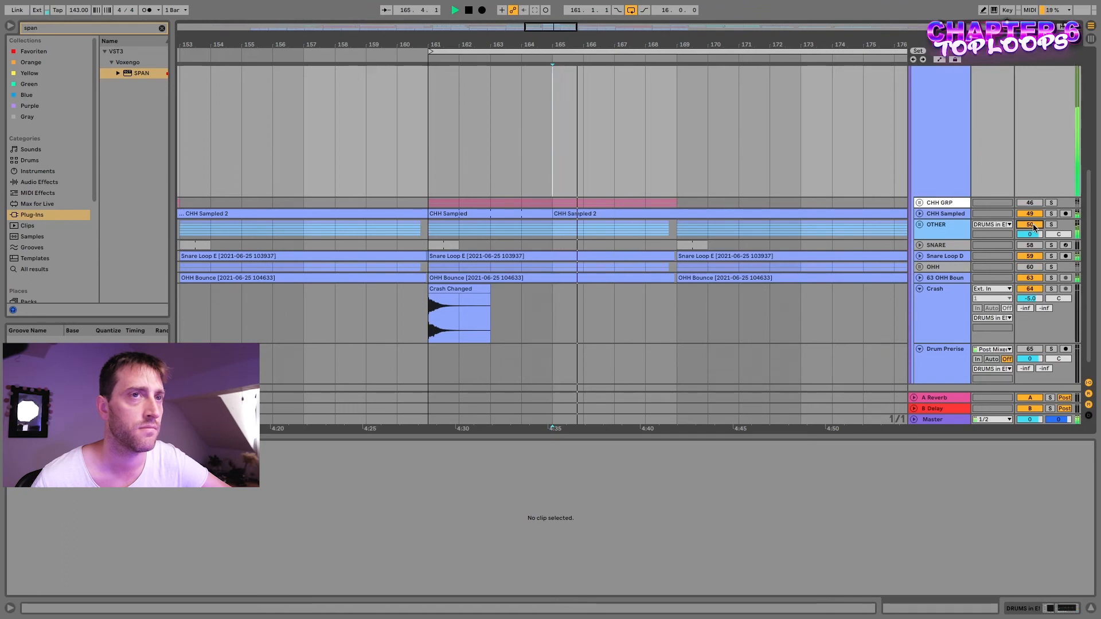
left_click(1032, 225)
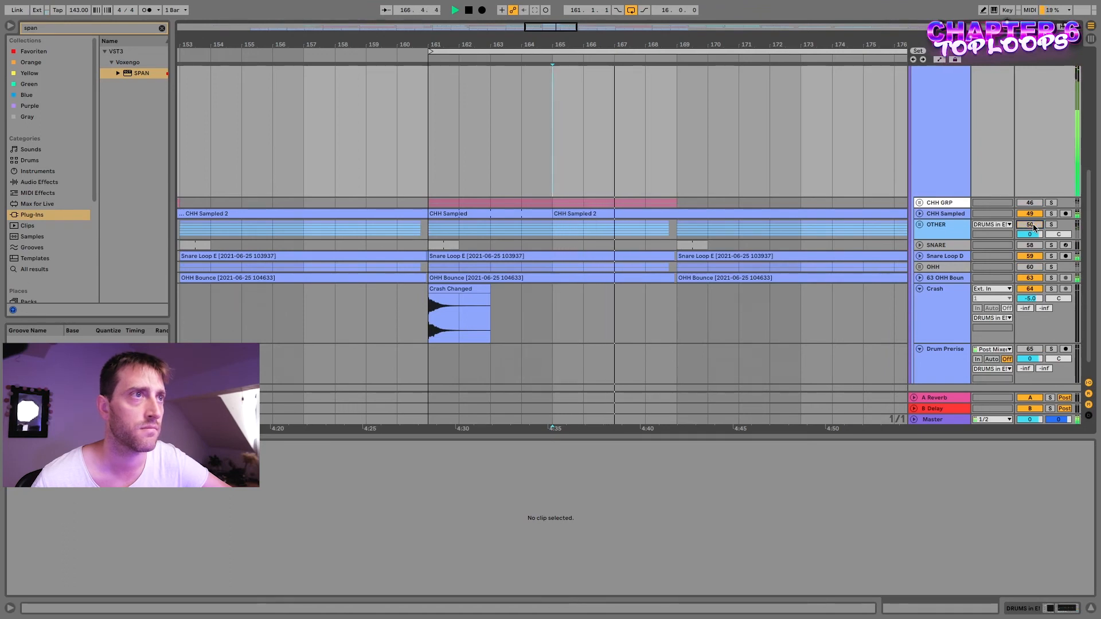
left_click(1032, 224)
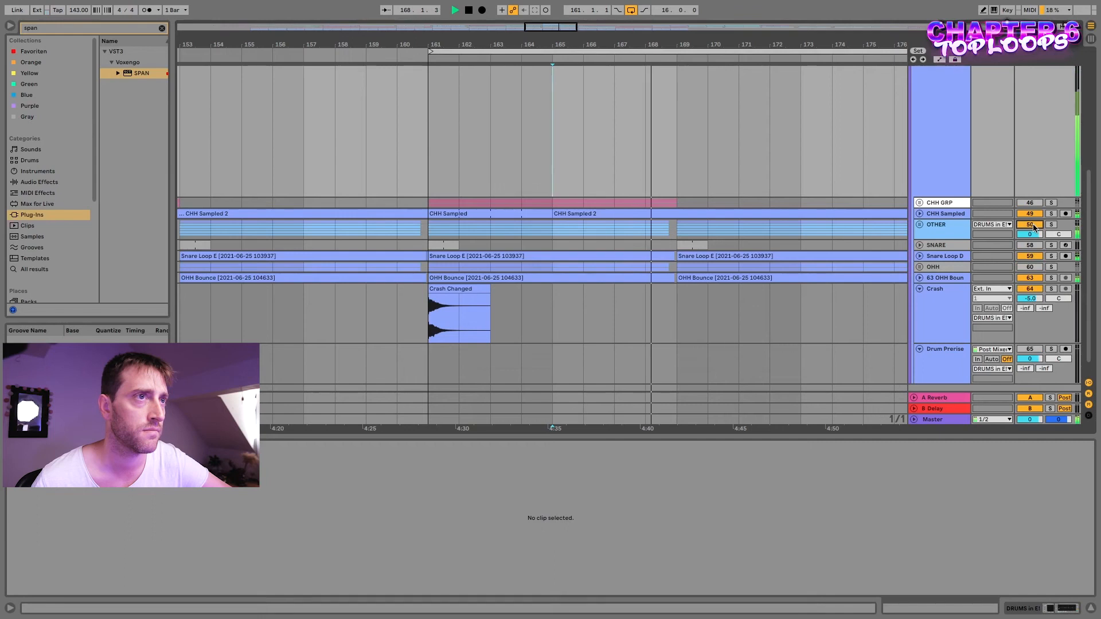
key("space")
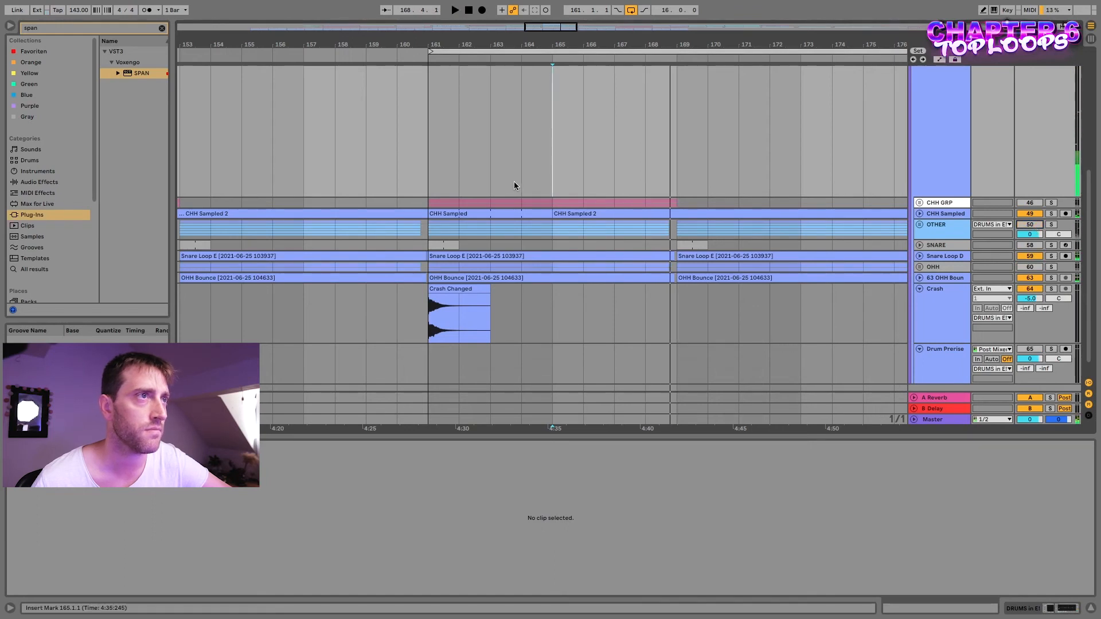
- Unfold the OTHER group to show its loop tracks and activate the group
left_click(919, 226)
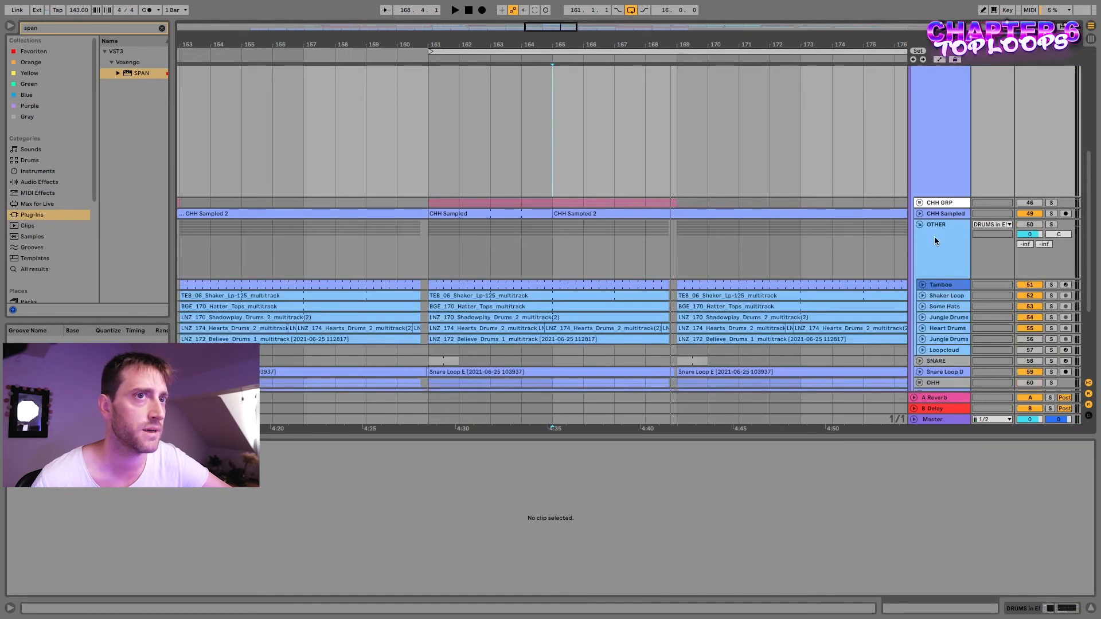
left_click(937, 237)
left_click(1031, 225)
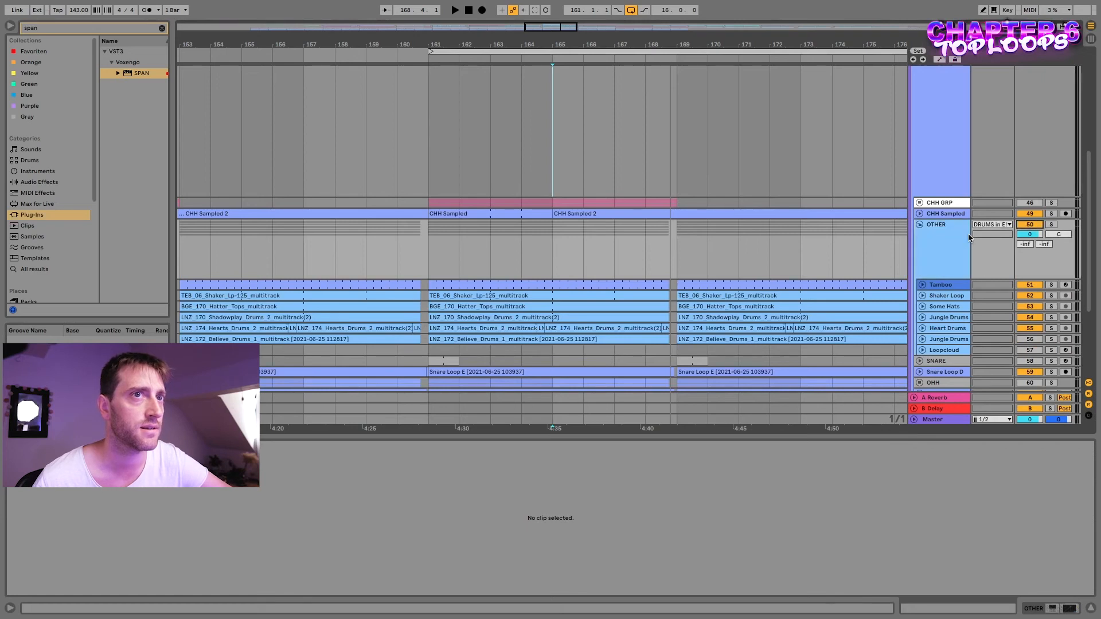
scroll(852, 275, "down", 2)
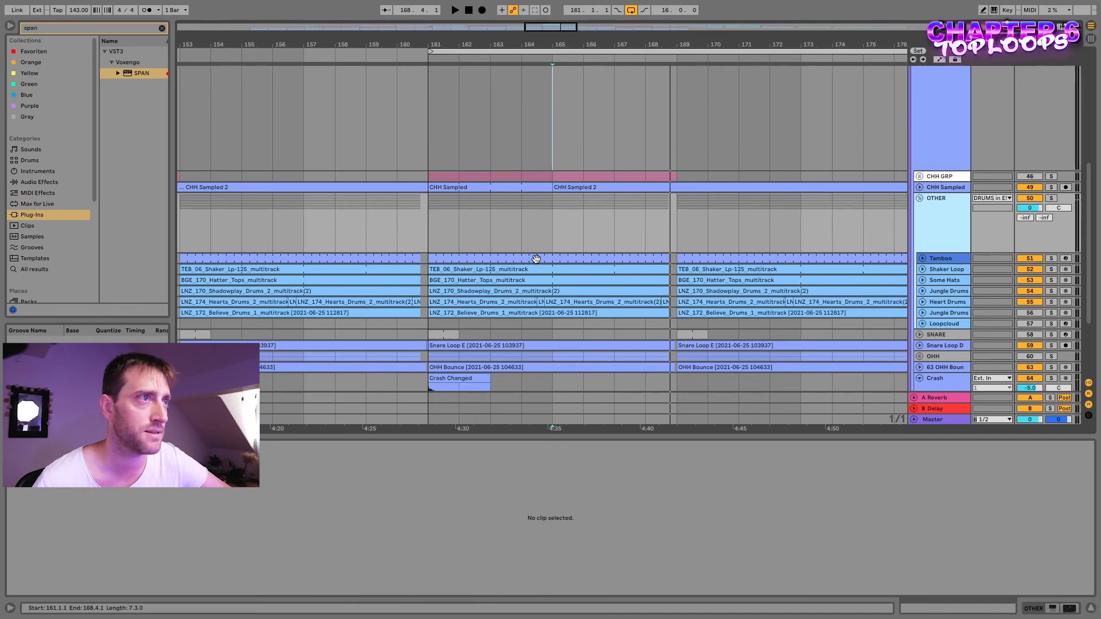
- Look at the Tamboo and BGE_170_Hatter_Tops clips from bar 161, and unfold the Some Hats and Shaker Loop tracks
left_click(537, 259)
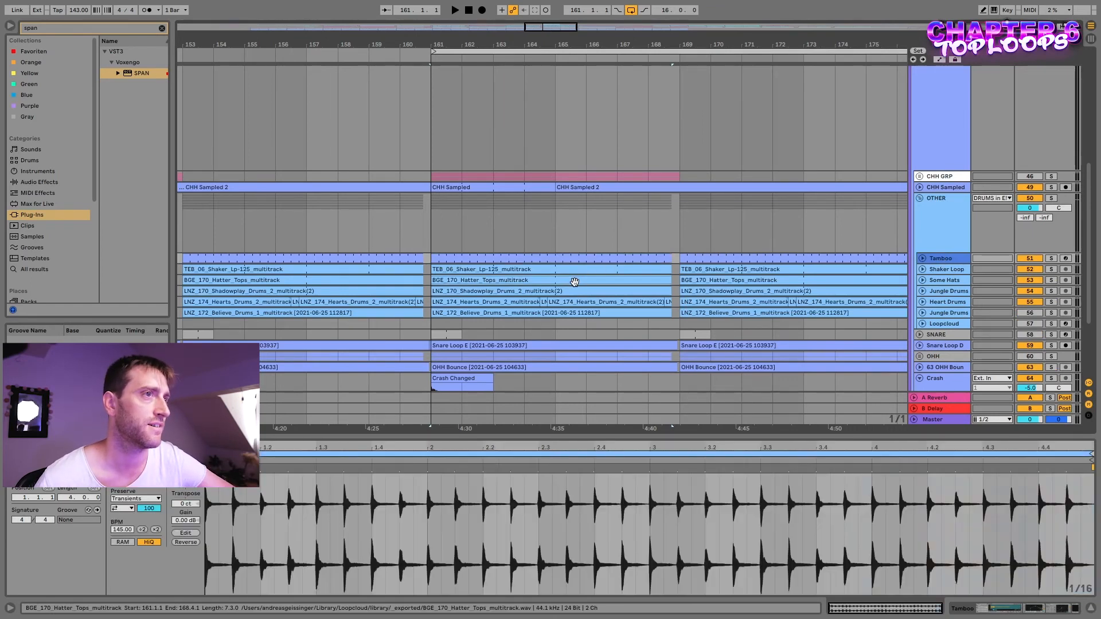
left_click(577, 280)
scroll(575, 282, "right", 1)
scroll(575, 282, "left", 1)
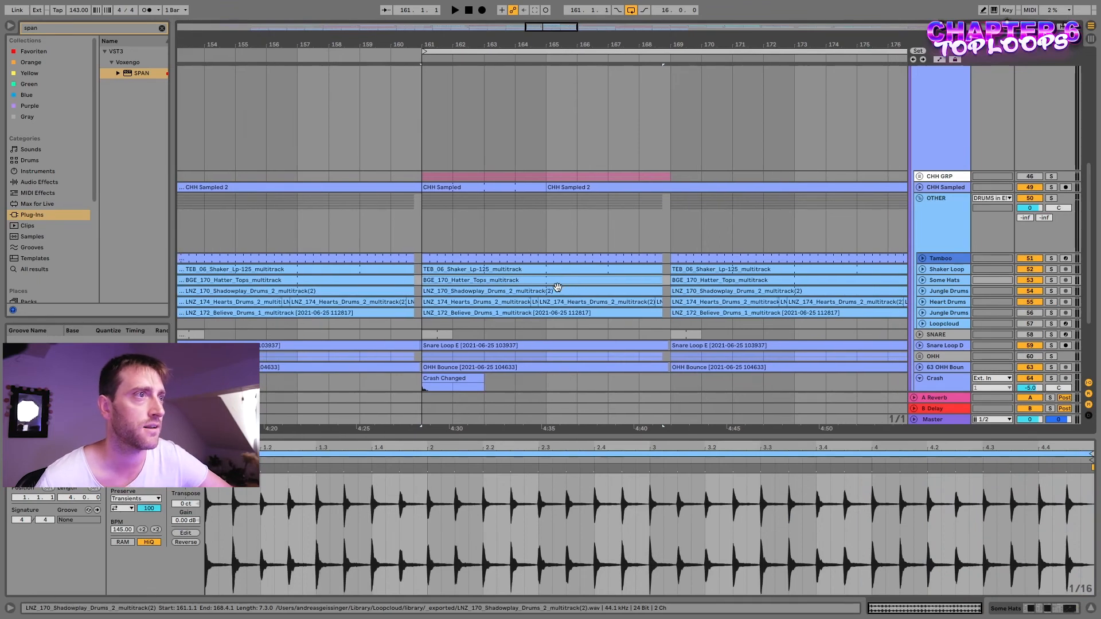
scroll(498, 281, "up", 3)
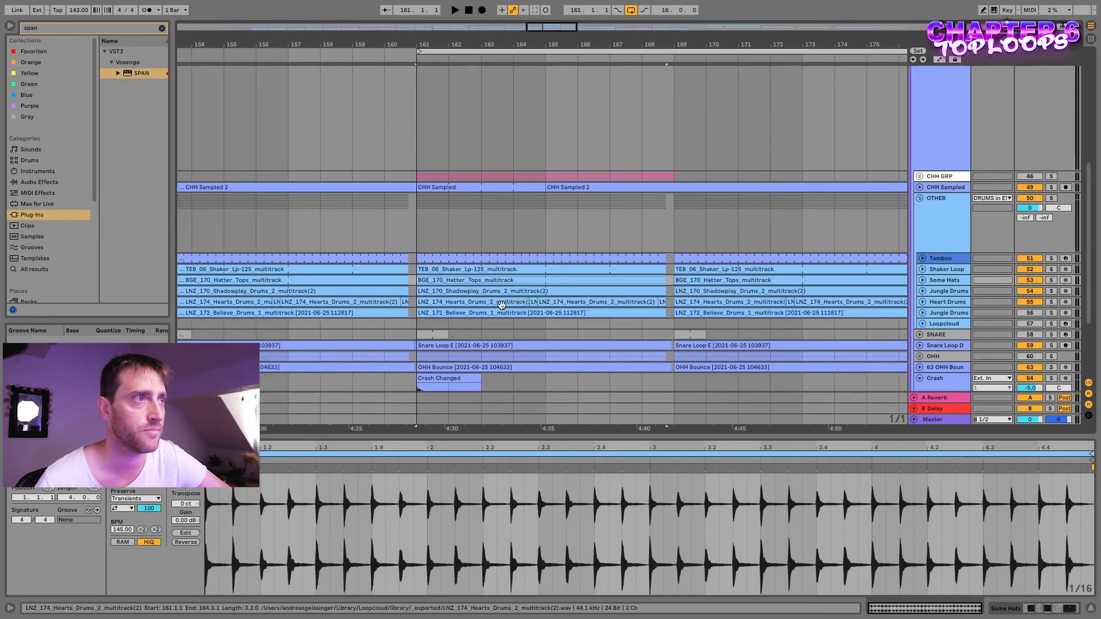
scroll(498, 281, "up", 3)
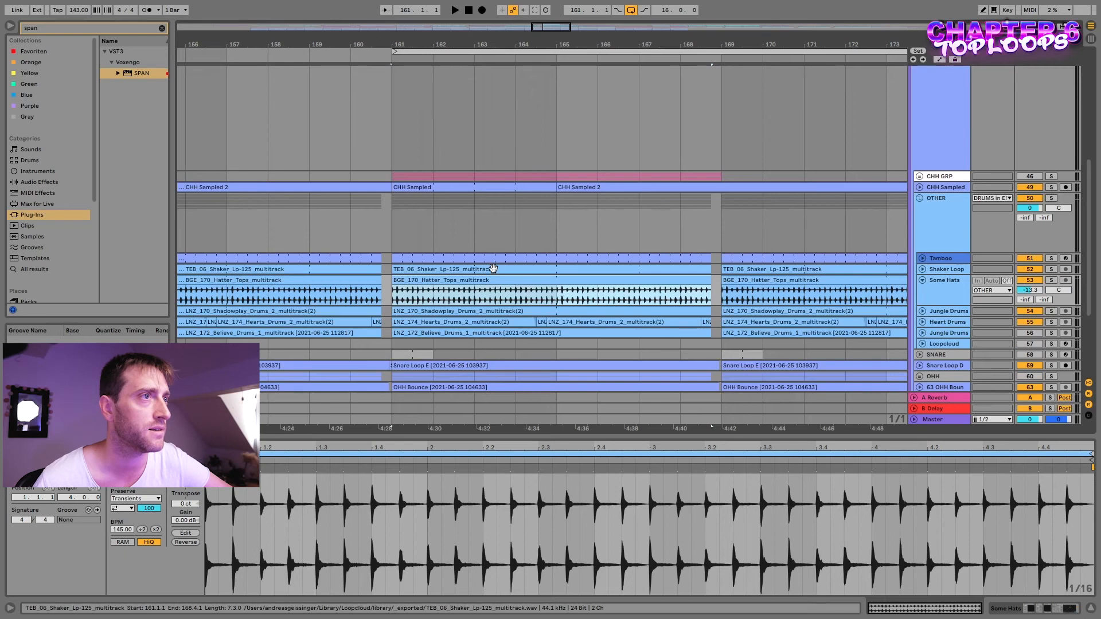
scroll(494, 268, "up", 2)
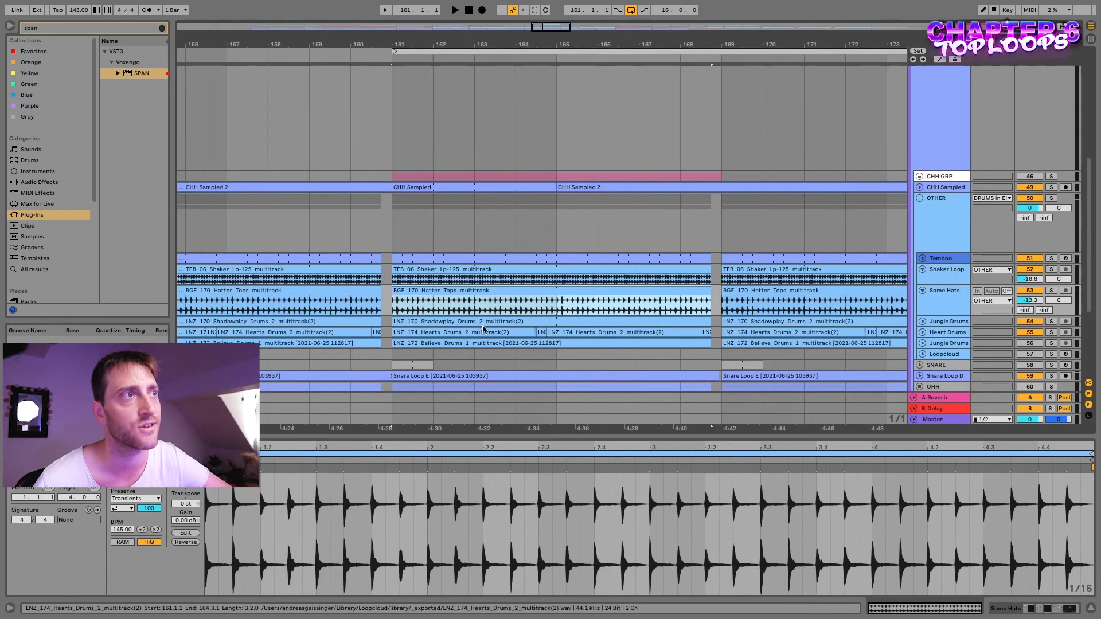
- Compare the waveforms of the CHH Sampled, TEB_06_Shaker_Lp-125 and BGE_170_Hatter_Tops clips at bar 161
left_click(429, 189)
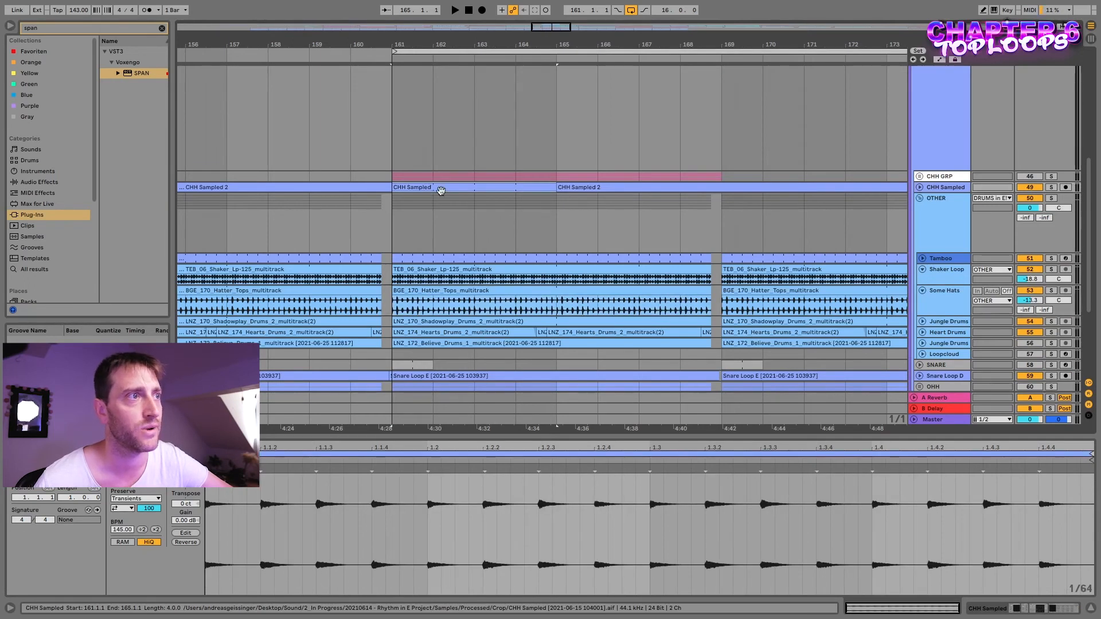
left_click(444, 271)
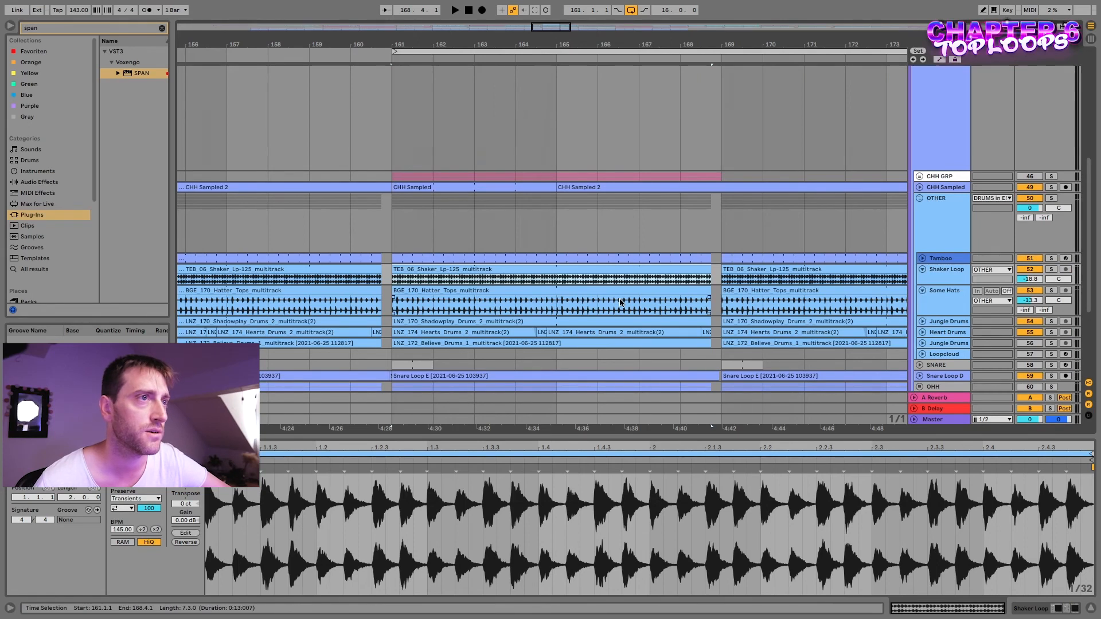
left_click(603, 291)
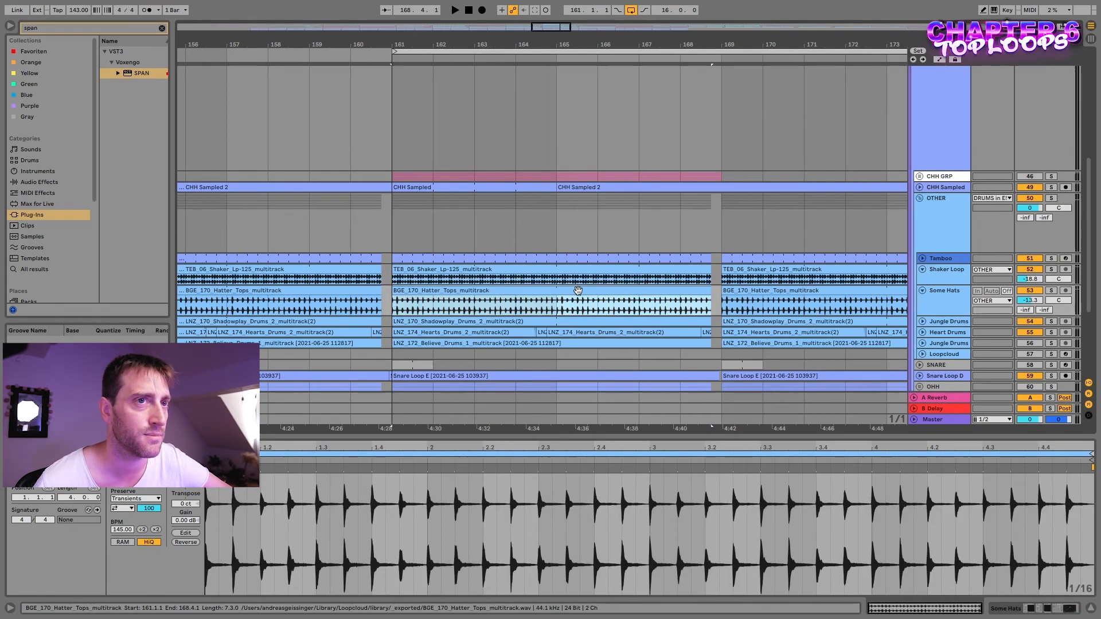
- Switch to Loopcloud, view the drum loops of the Lenzman - Deep Soulful Drum & Bass pack, and return to Ableton Live
key("super+Tab")
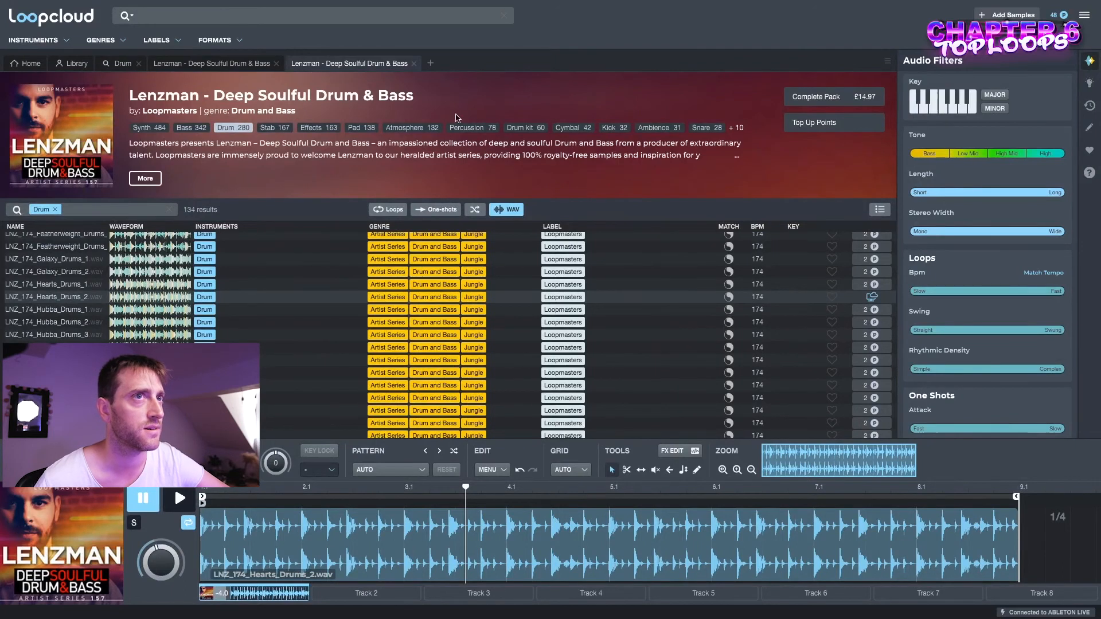
mouse_move(60, 170)
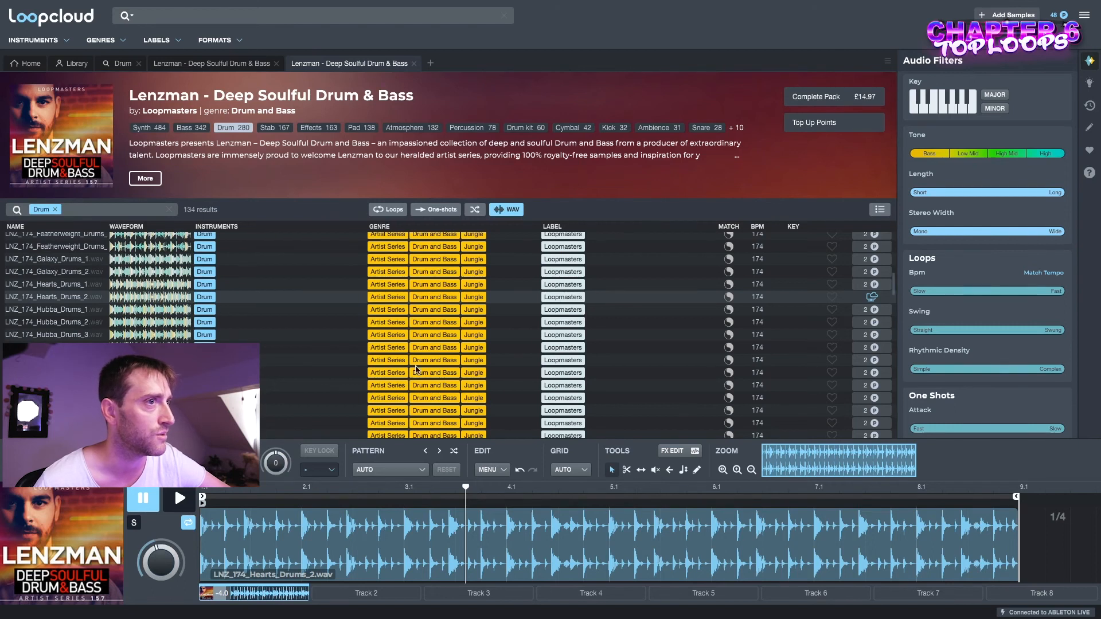
key("super+Tab")
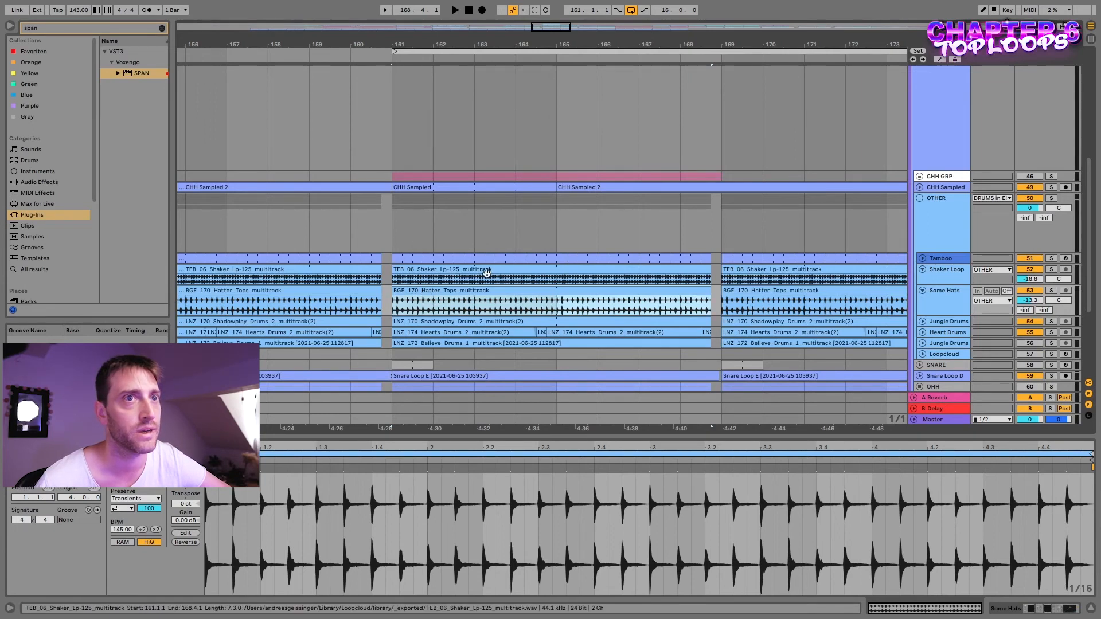
- Show the tambourine notes of the Tamboo clip at bar 161 and unfold its track
left_click(474, 258)
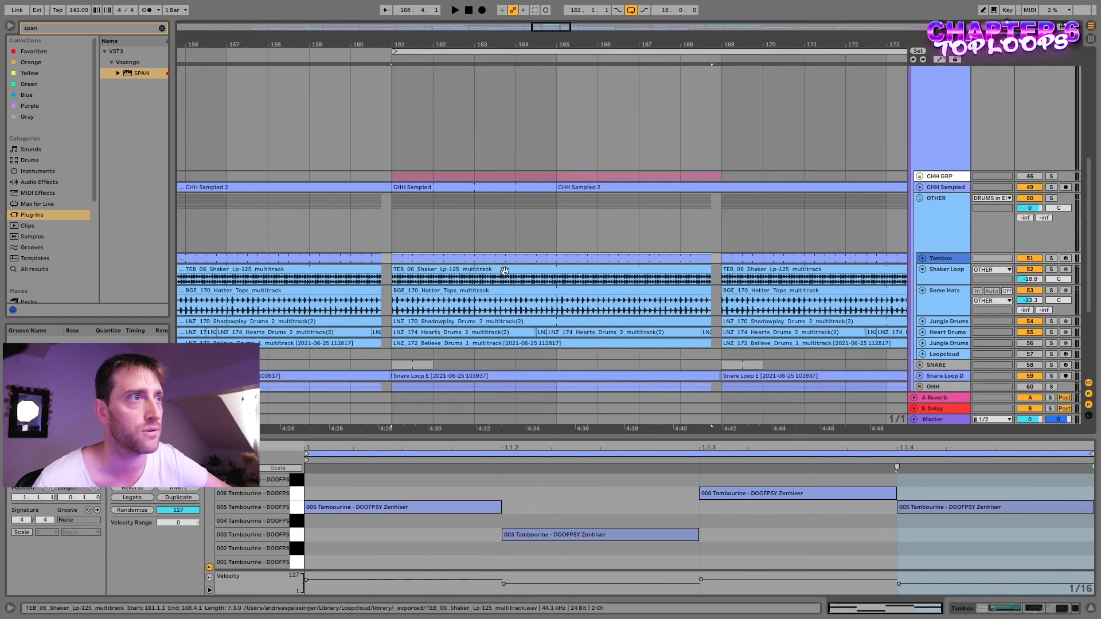
left_click(466, 253)
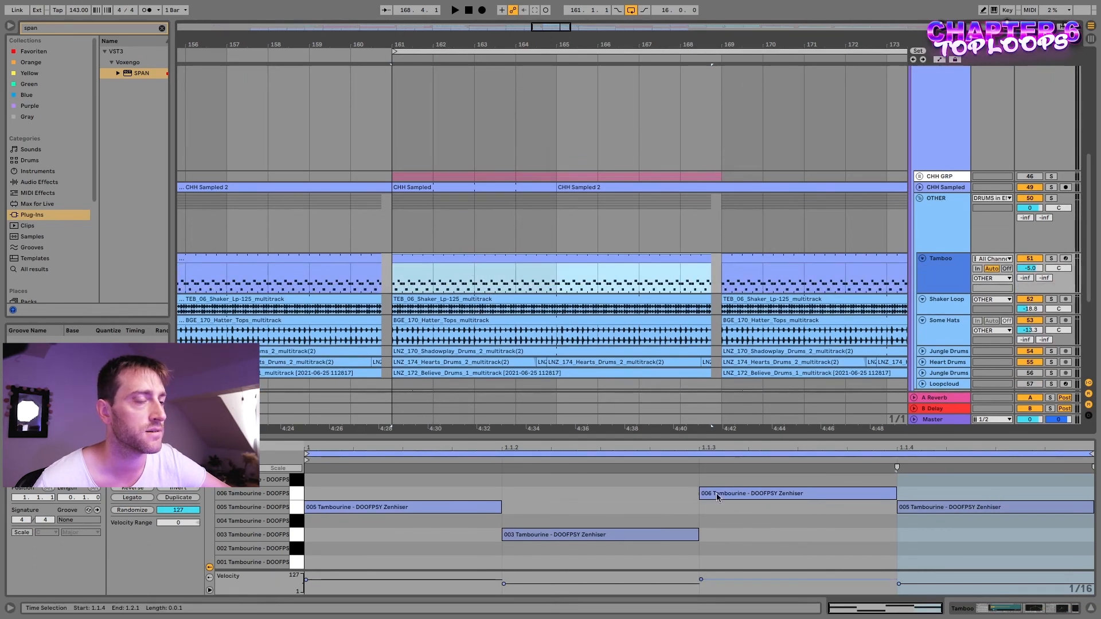
- Solo the Tamboo and Shaker Loop tracks in turn and play each from bar 161
left_click(1052, 259)
key("space")
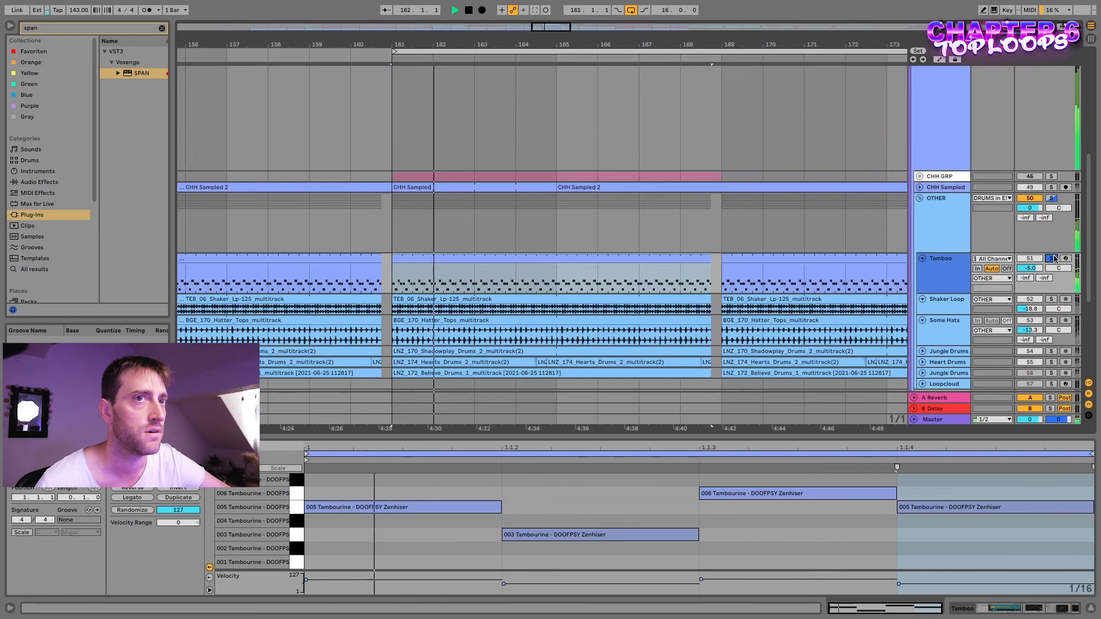
key("space")
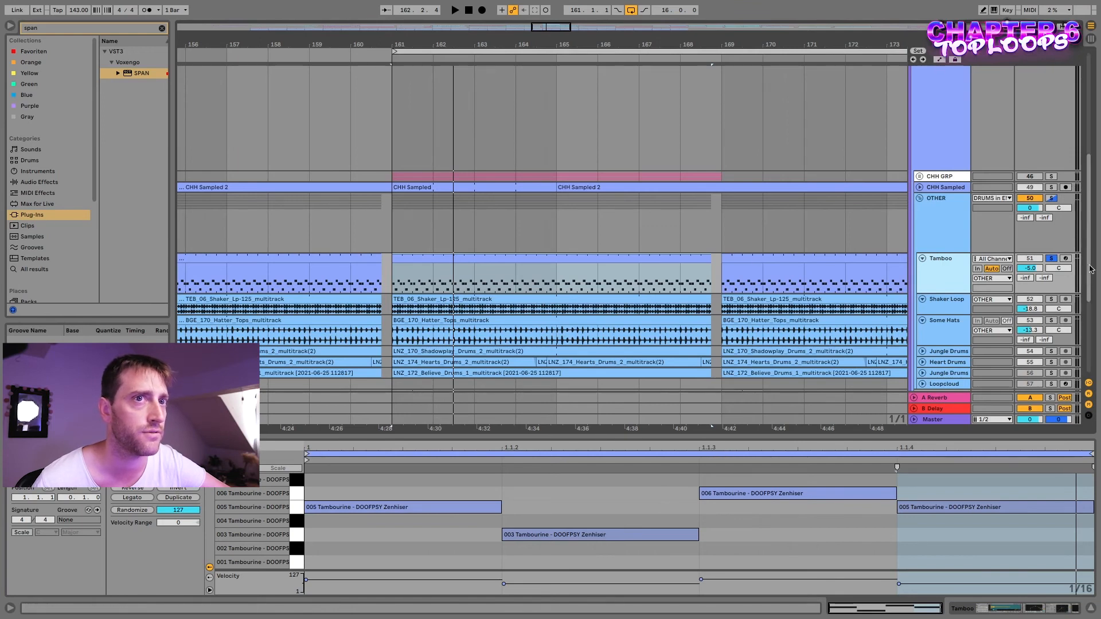
left_click(1050, 298)
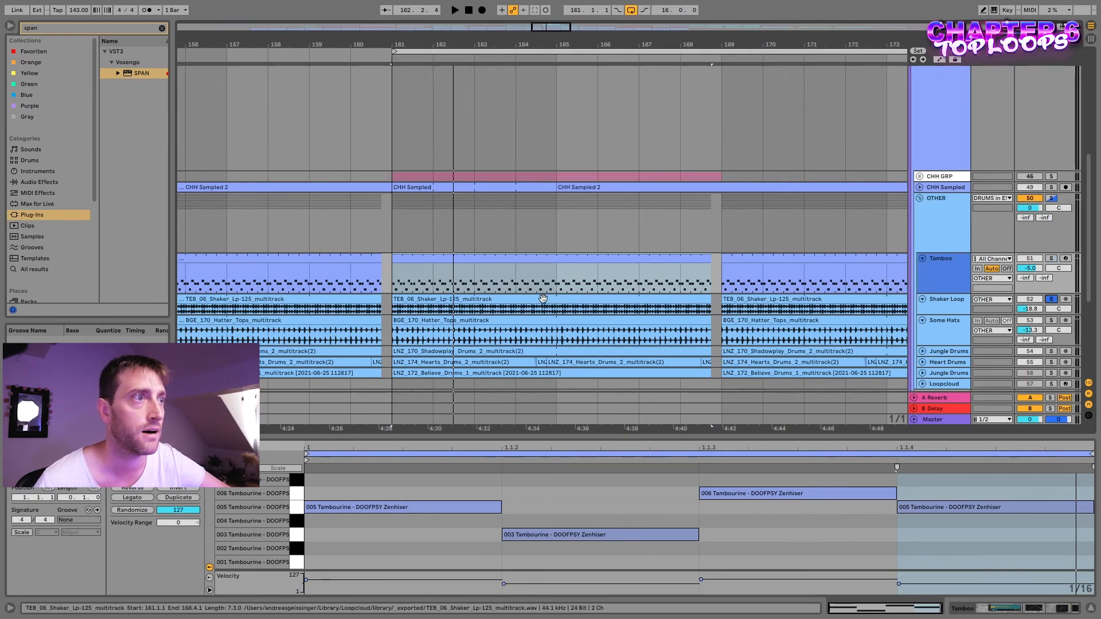
left_click(501, 301)
key("space")
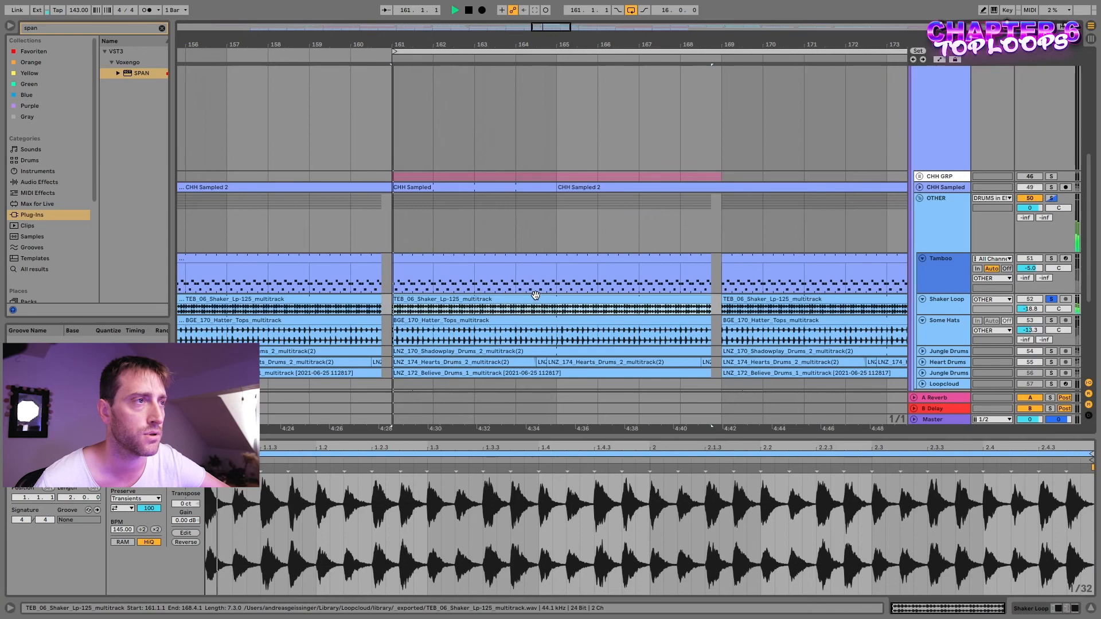
key("space")
- Solo the Some Hats track and the Jungle Drums track holding the Shadowplay loop in turn, and listen to each
left_click(1051, 320)
key("space")
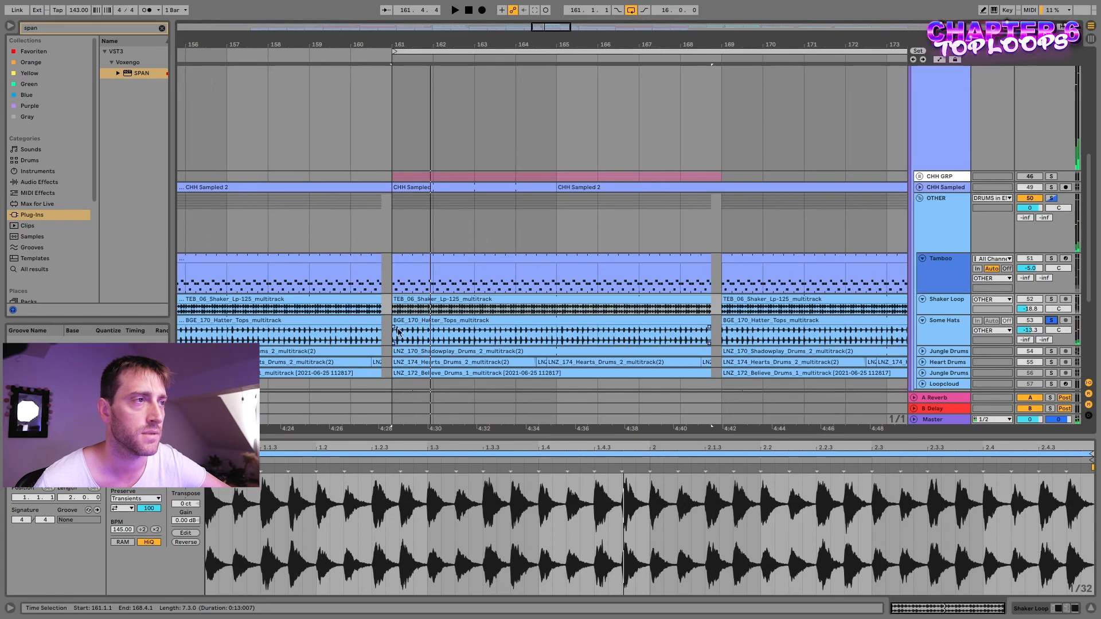
left_click(1051, 351)
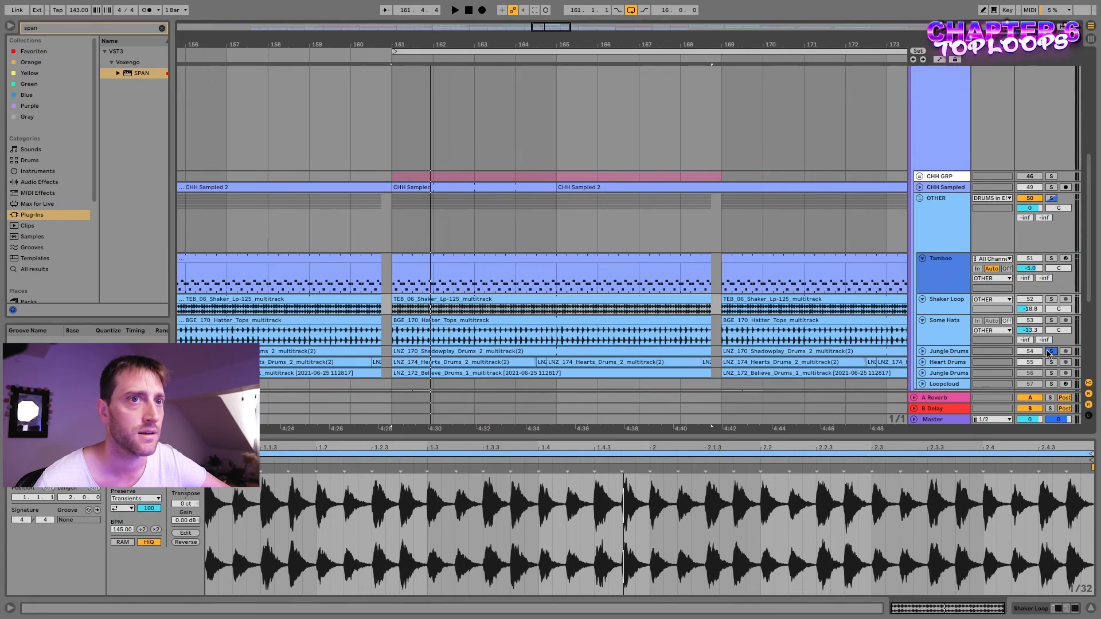
key("space")
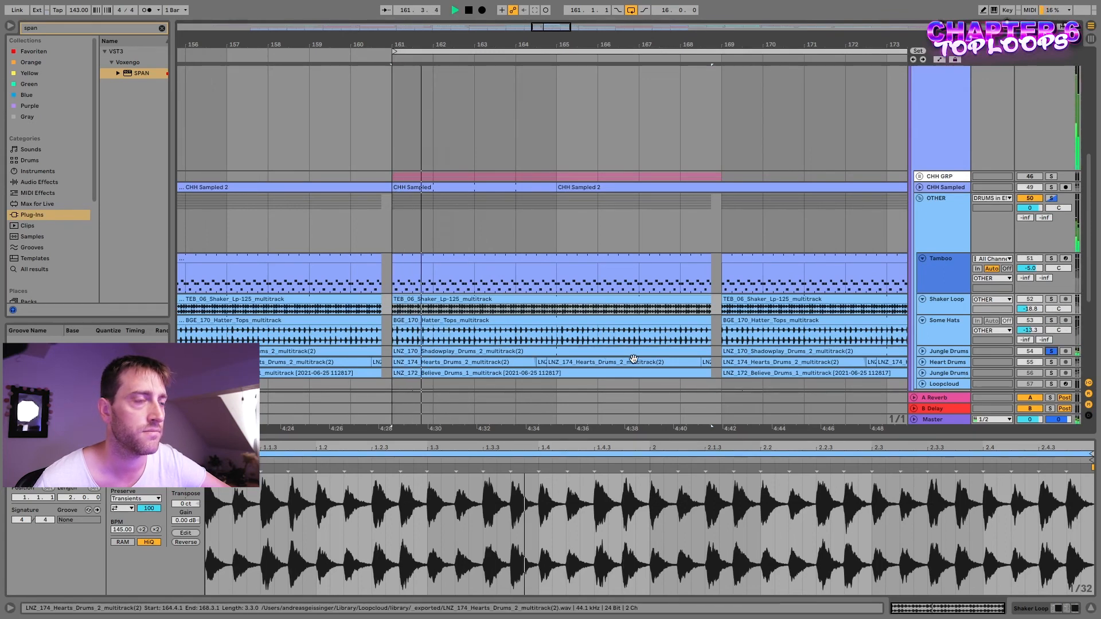
- Show the LNZ_174_Hearts_Drums_2 clip at bar 161, listen to the Heart Drums track soloed, and clear its solo
scroll(532, 354, "down", 2)
left_click(518, 358)
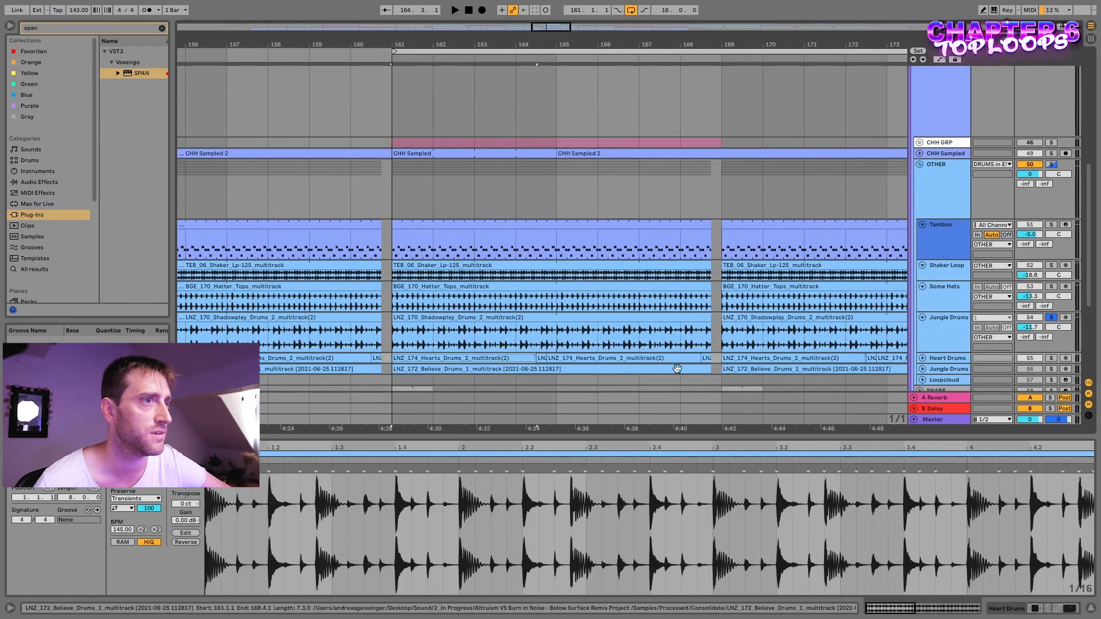
left_click(1051, 358)
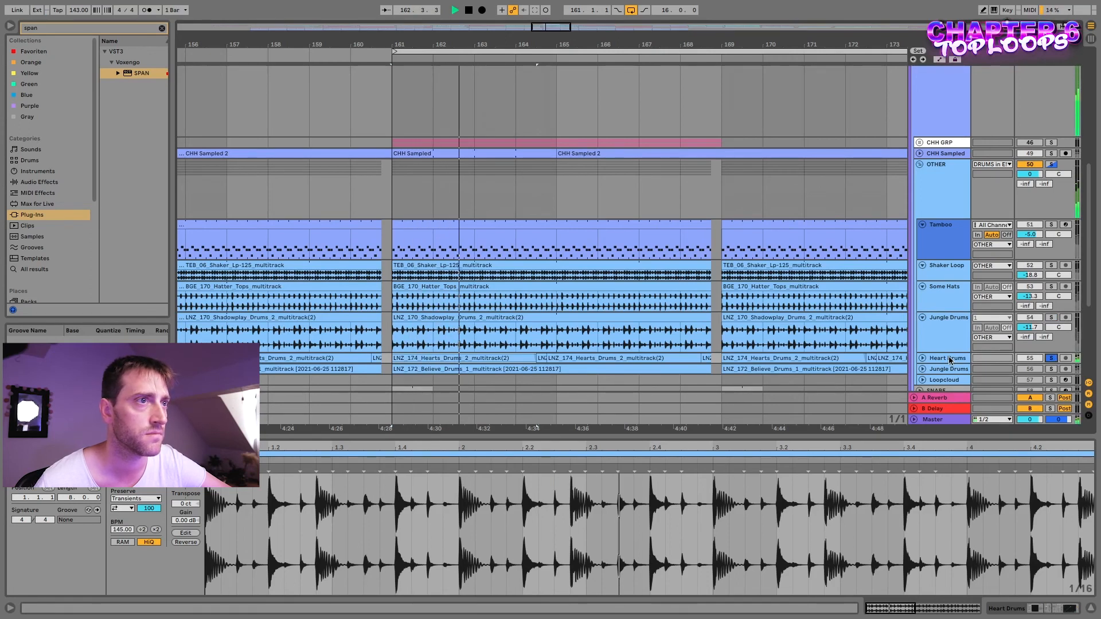
left_click(1052, 358)
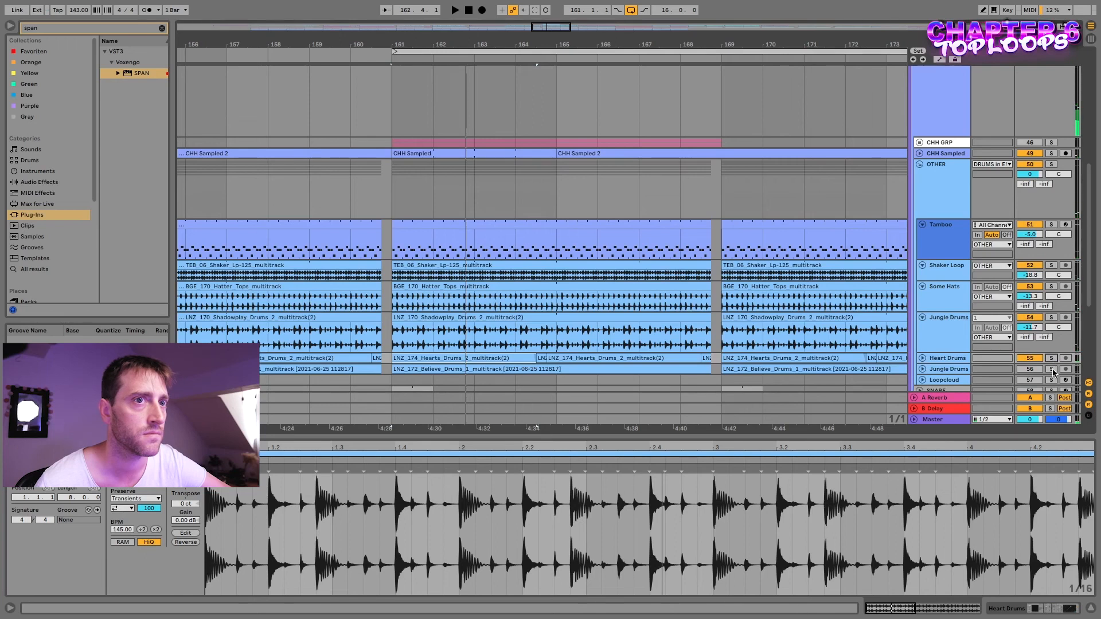
- Compare the waveforms of the LNZ_172_Believe_Drums_1 and LNZ_174_Hearts_Drums_2 clips at bar 161, briefly unfolding the Believe track
left_click(518, 377)
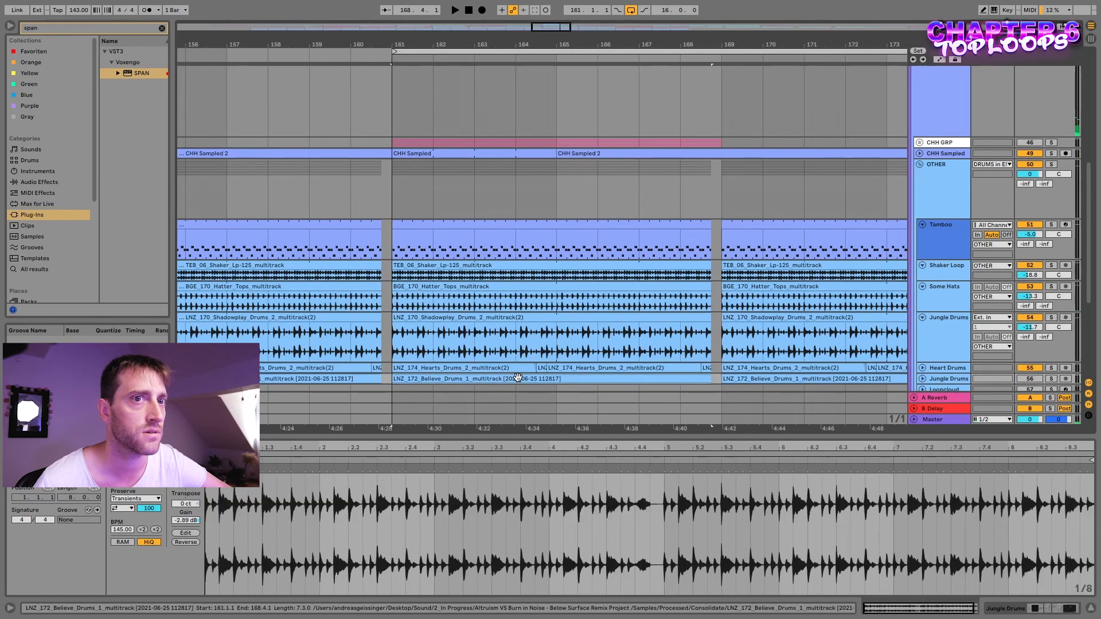
scroll(518, 378, "down", 3)
key("u")
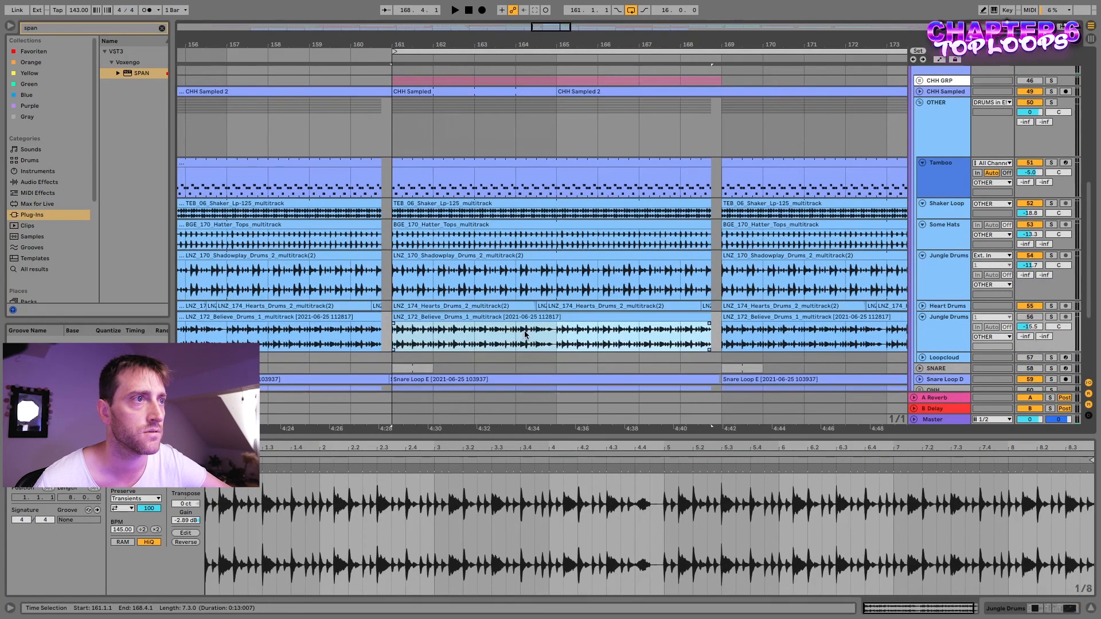
key("u")
scroll(533, 322, "up", 1)
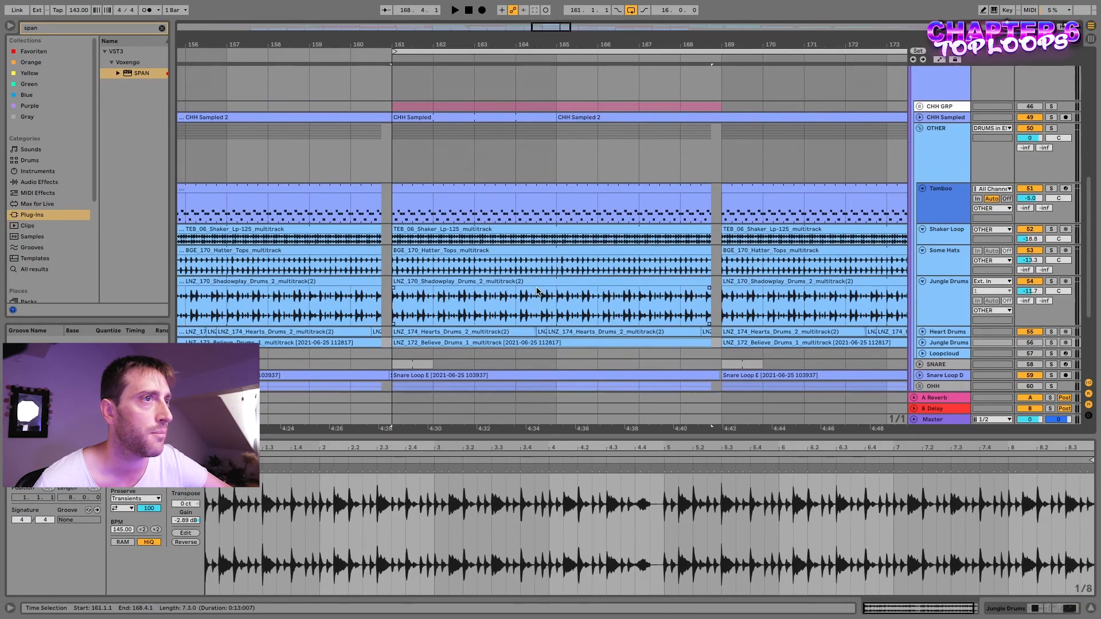
left_click(564, 327)
left_click(491, 330)
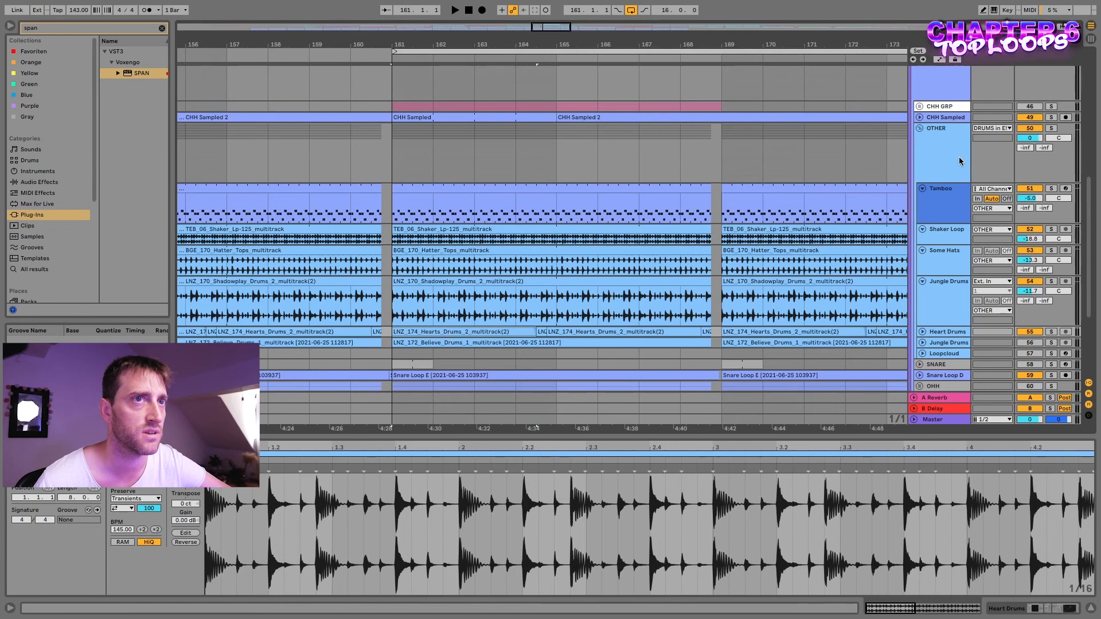
- Solo the whole OTHER group and play it from bar 162 with bars 162 to 166 selected
left_click(1051, 128)
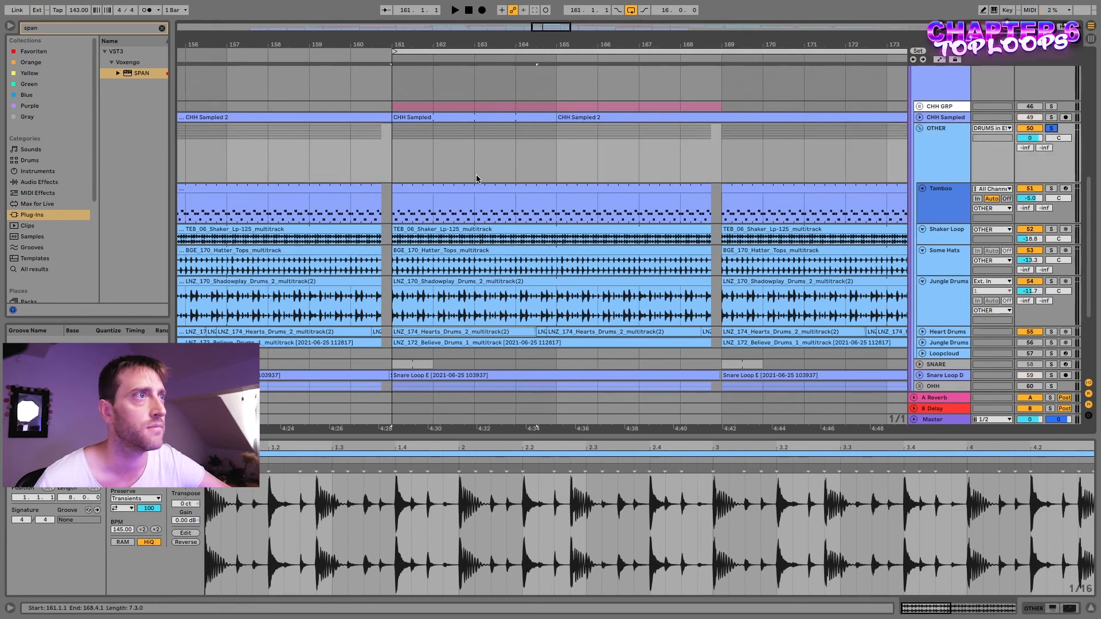
left_click_drag(433, 159, 587, 150)
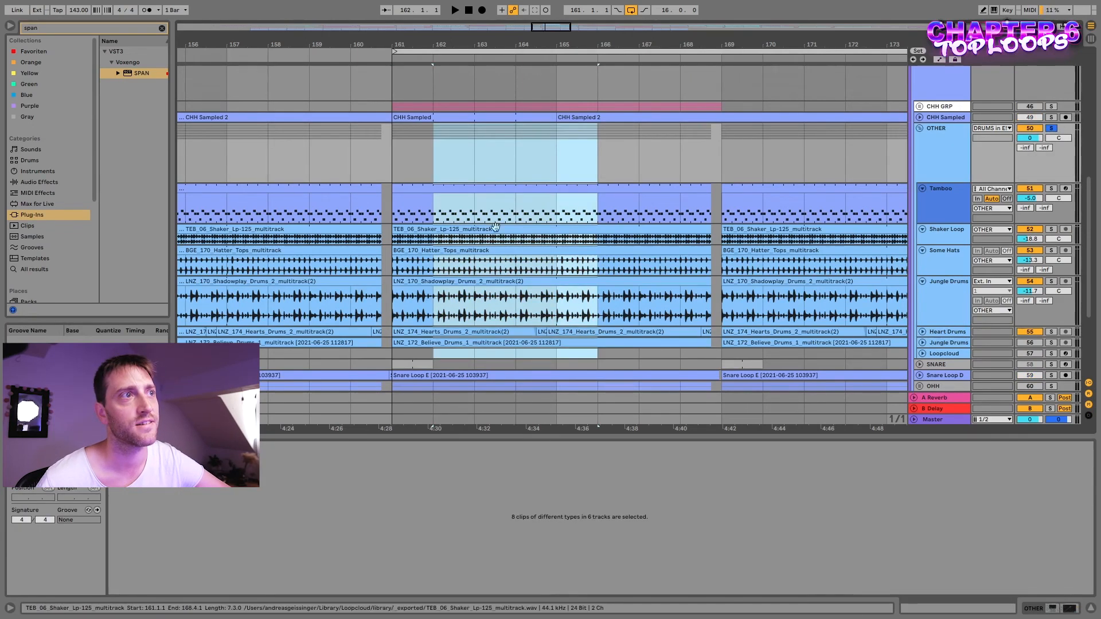
key("space")
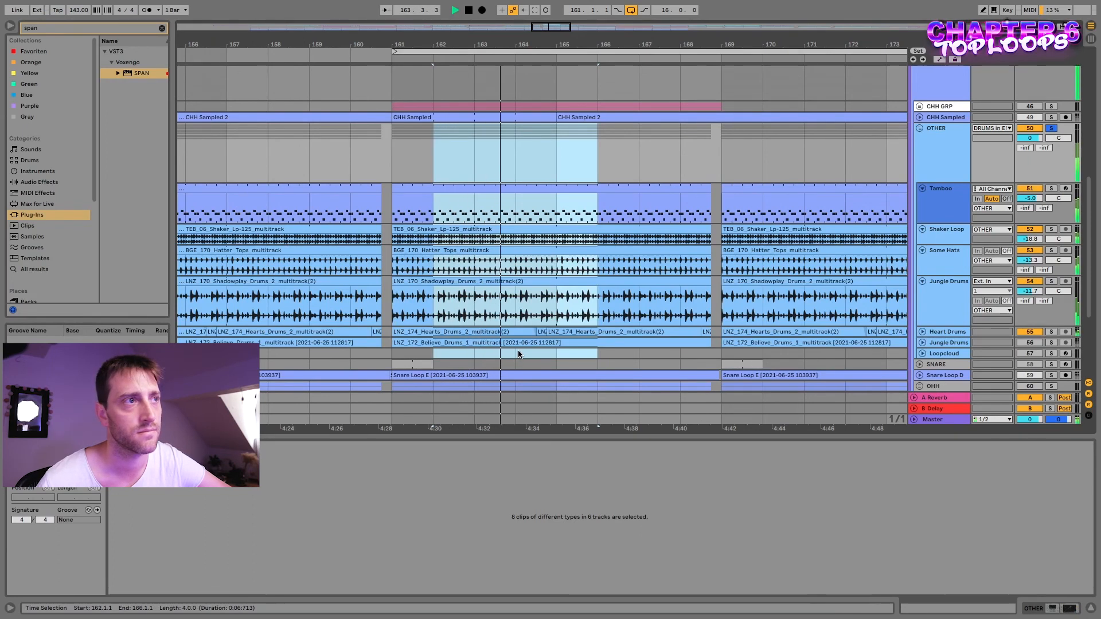
key("space")
- Examine the frequency spectrum of the soloed OTHER group in the Master track's SPAN analyzer during playback, and close the analyzer
left_click(691, 423)
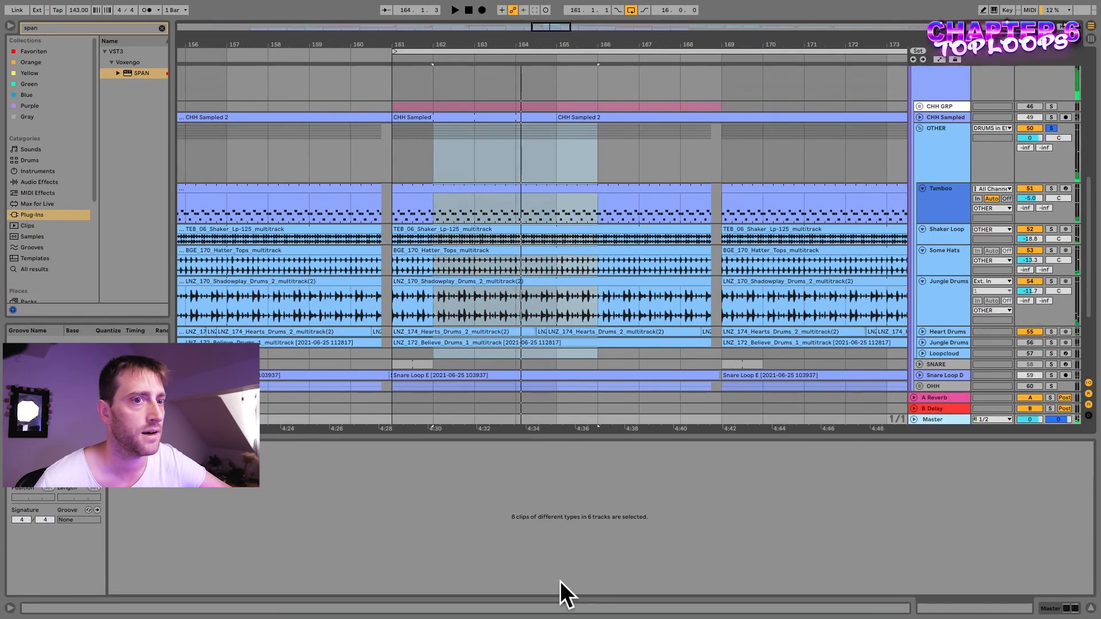
left_click(1049, 609)
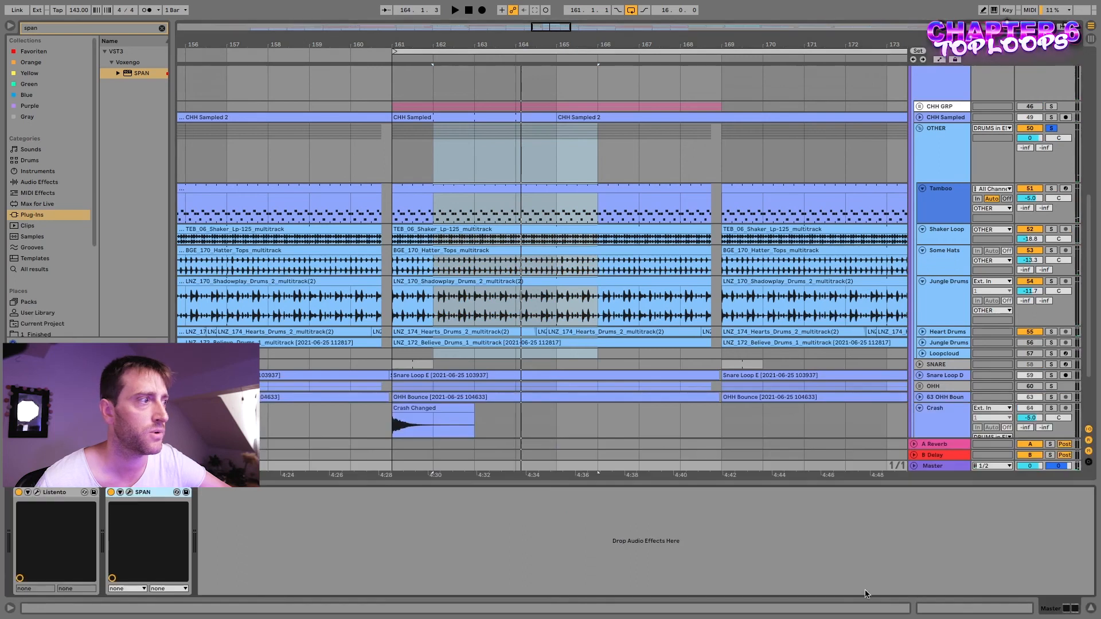
left_click(129, 492)
key("space")
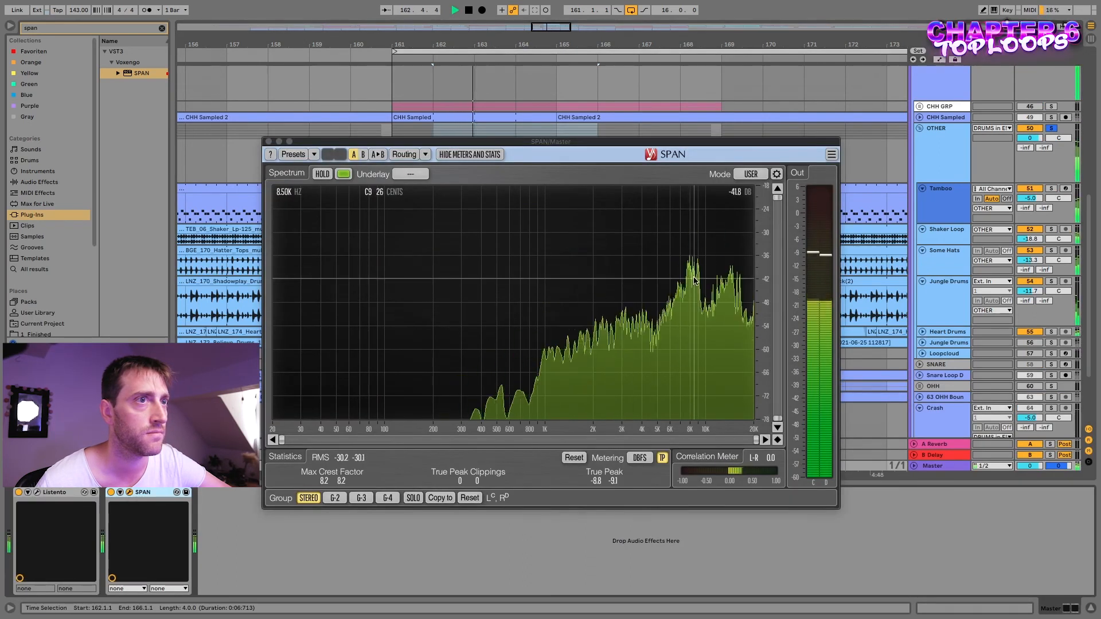
key("space")
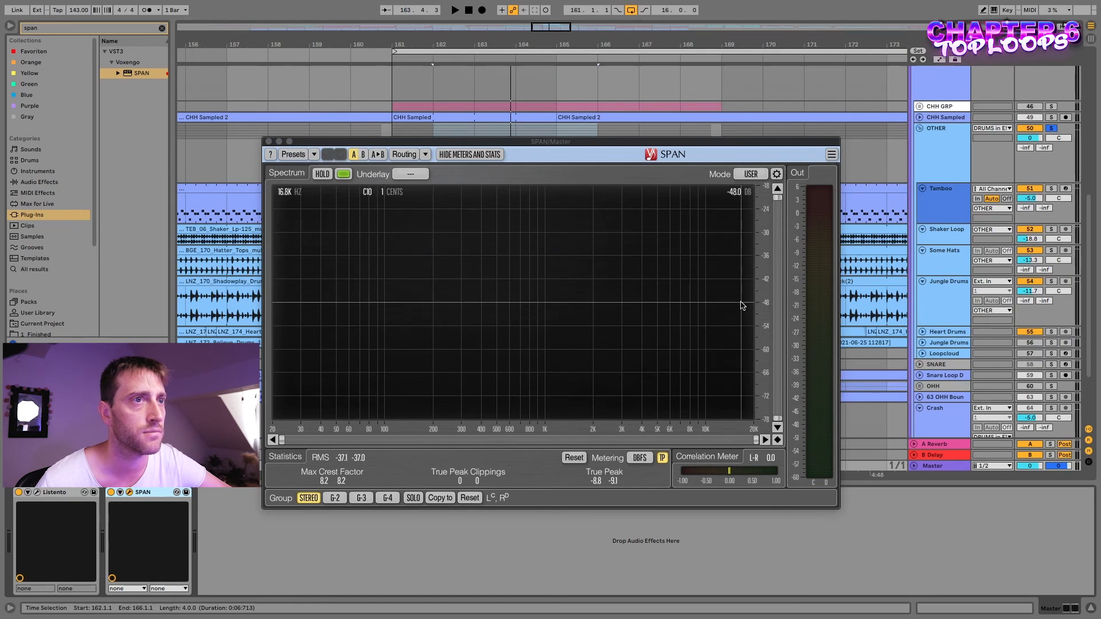
left_click(268, 141)
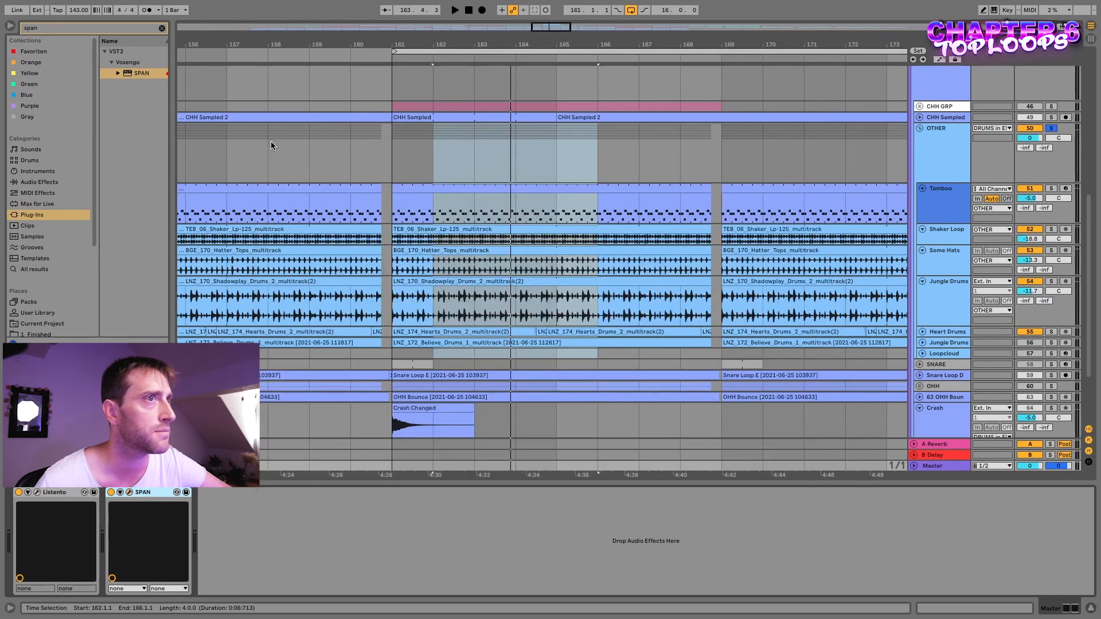
- Select bars 164 to 166 of the LNZ_170_Shadowplay_Drums_2 clip and inspect the effect chains of its track and the OTHER group
left_click(514, 300)
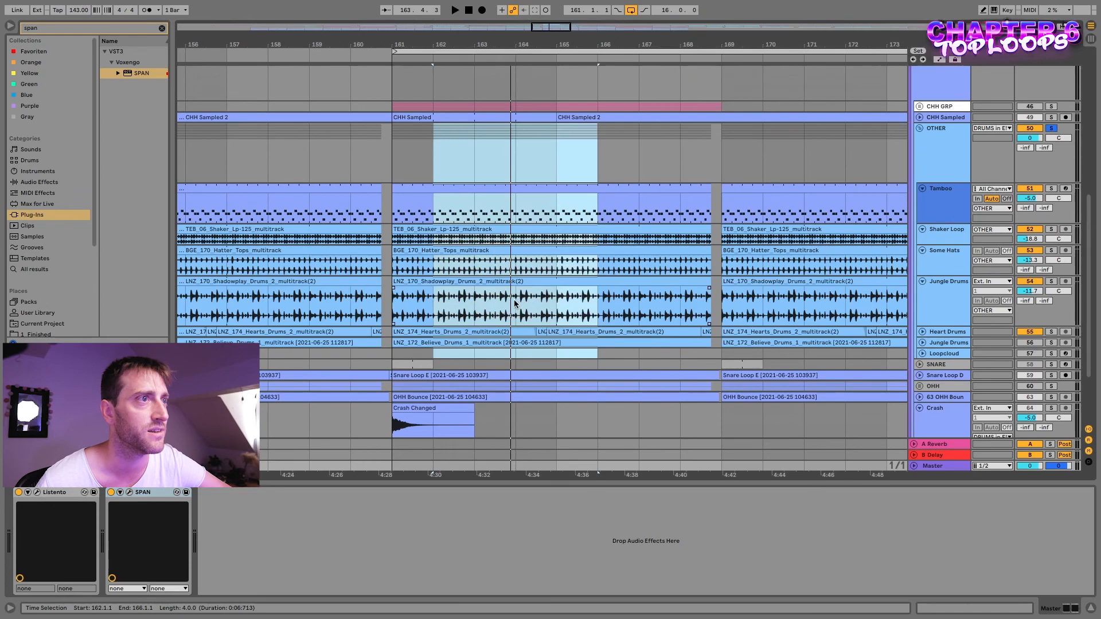
left_click_drag(519, 299, 583, 298)
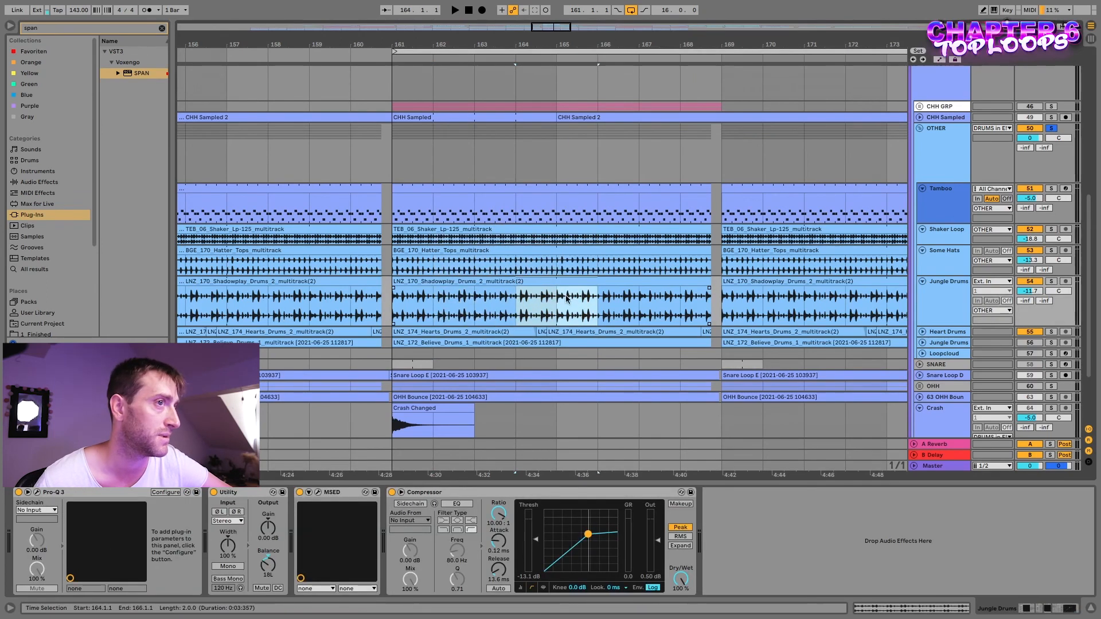
scroll(545, 191, "up", 1)
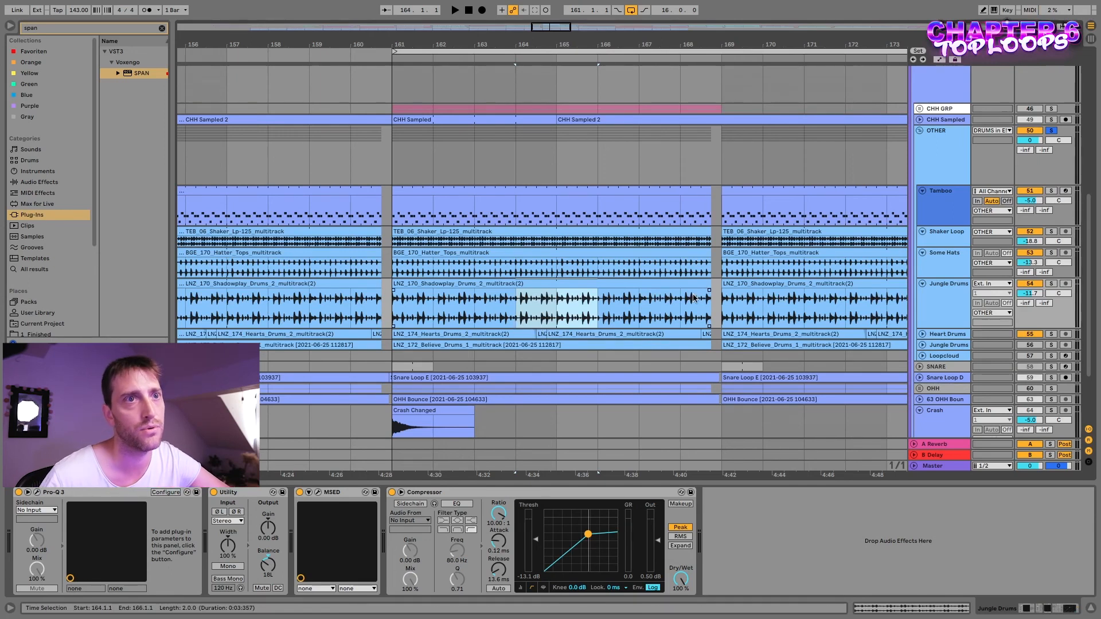
left_click(932, 148)
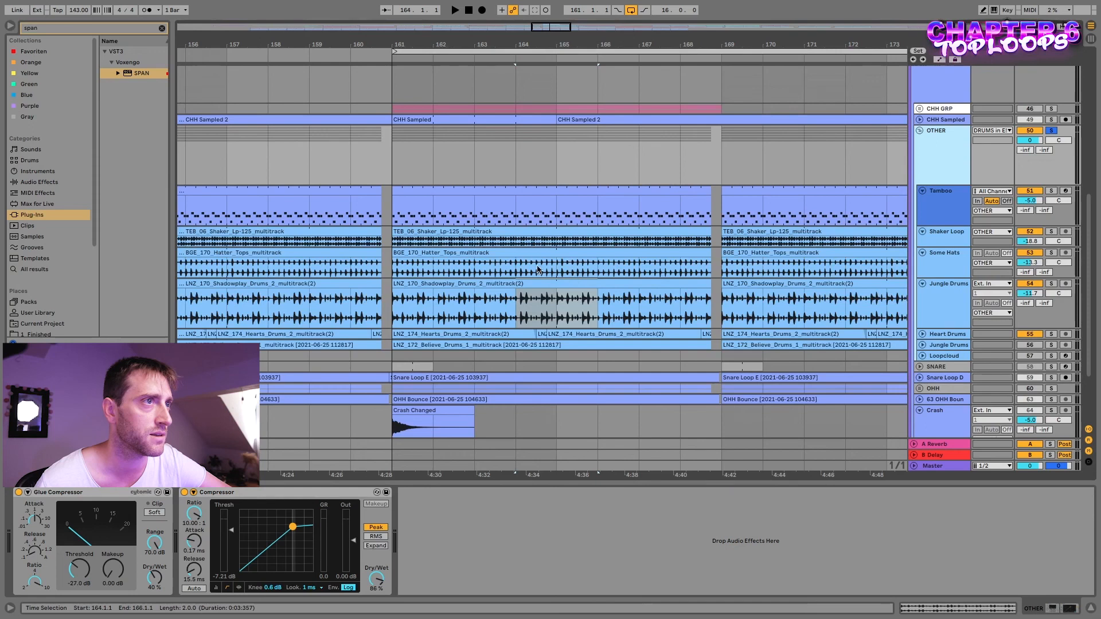
left_click(563, 308)
- Inspect the device chains of the Tamboo, Shaker Loop and upper Jungle Drums tracks
left_click(930, 210)
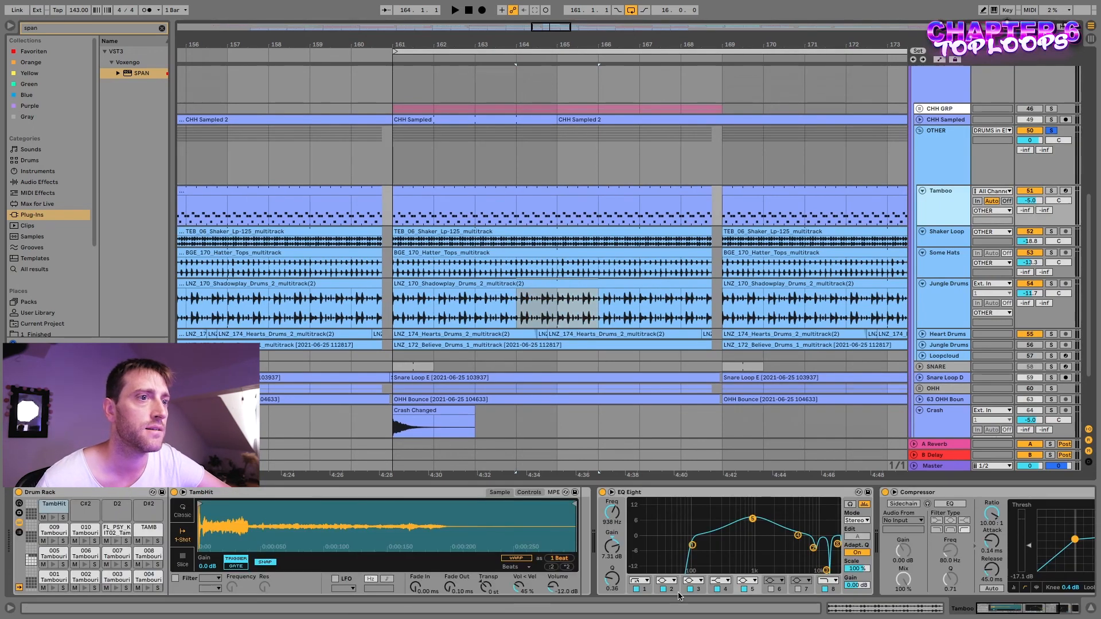
scroll(678, 596, "right", 5)
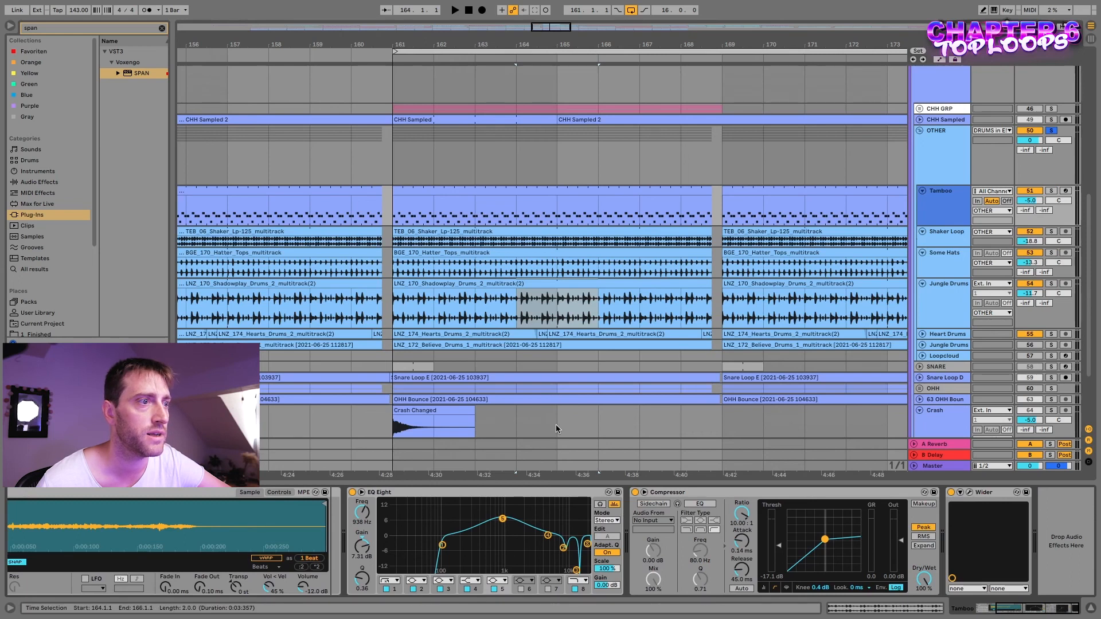
left_click(936, 235)
left_click(940, 312)
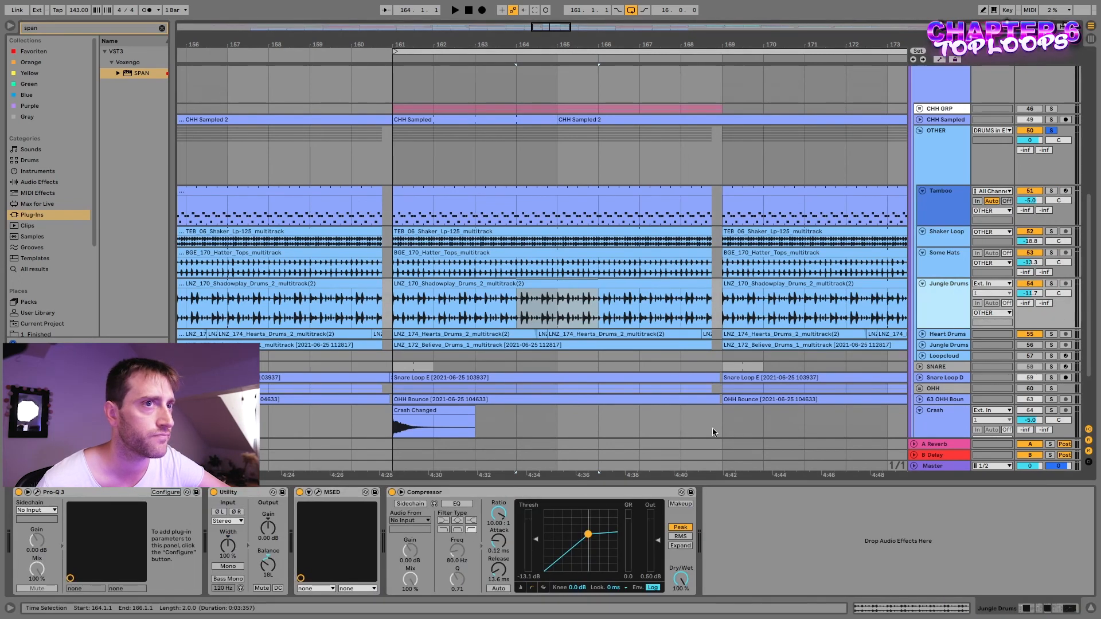
- Show the Heart Drums track's effects and view its Pro-Q 3 equalizer curve, then close the plug-in window
scroll(918, 350, "down", 1)
left_click(941, 314)
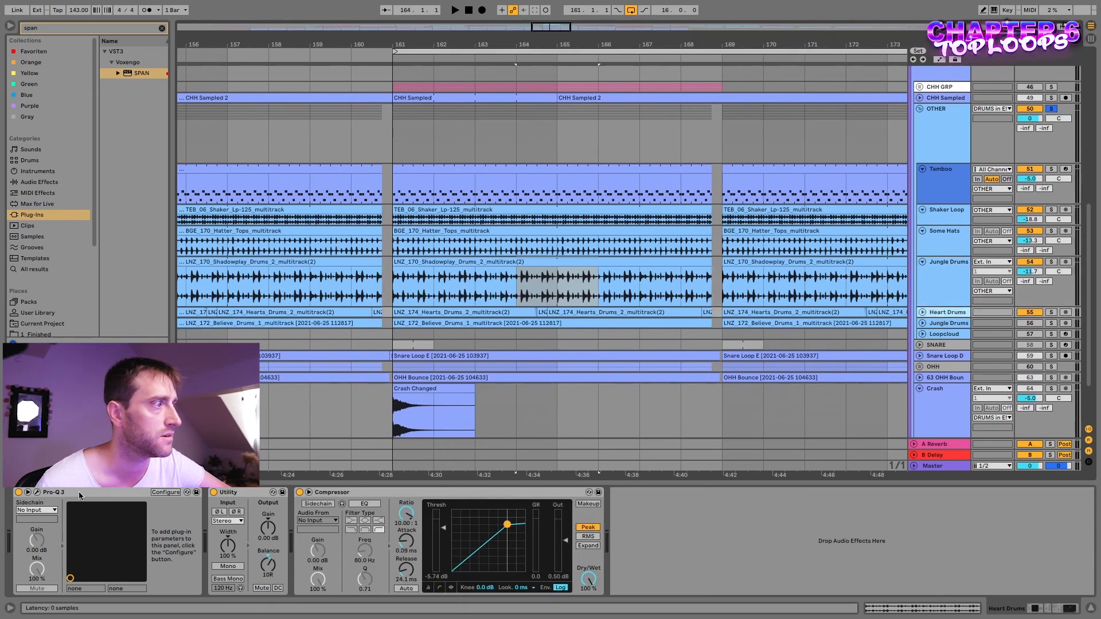
left_click(37, 492)
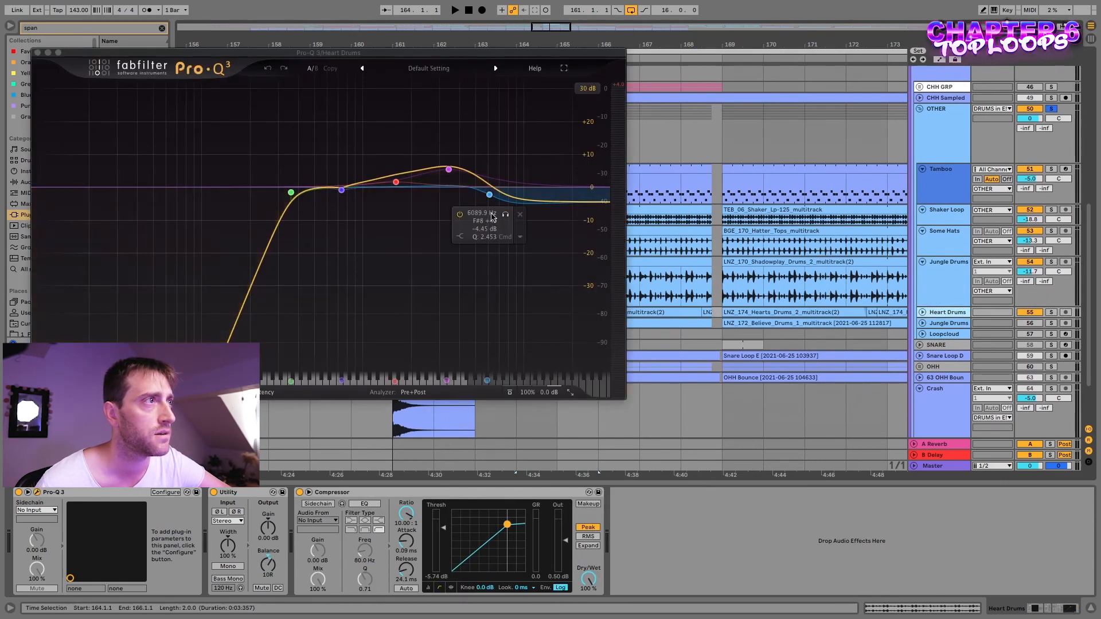
left_click(39, 53)
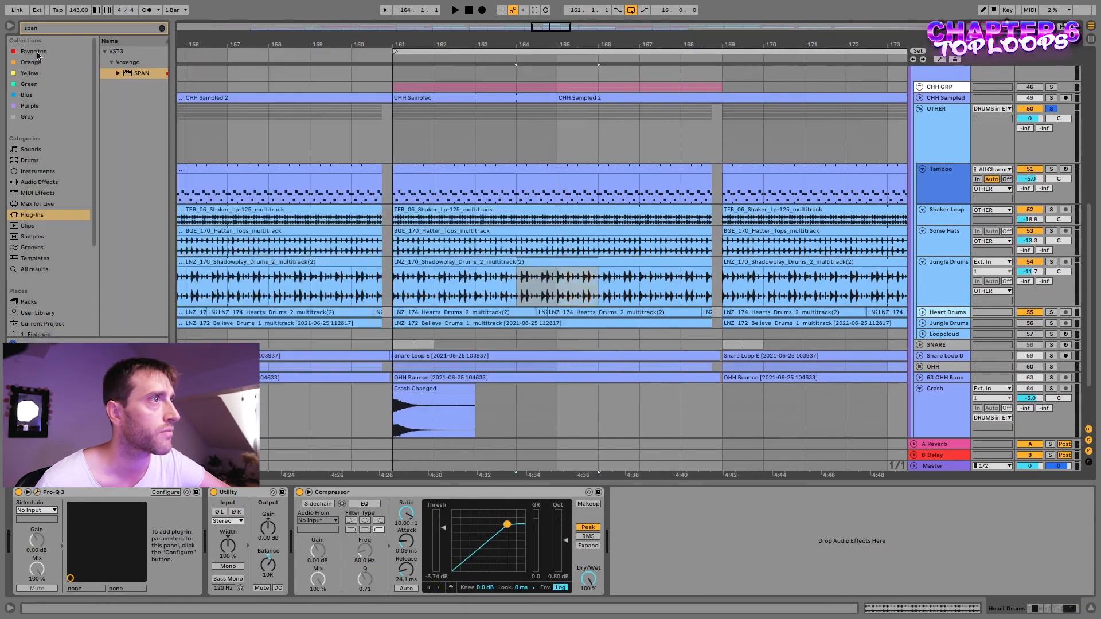
- Try lowering the Pro-Q 3 high shelf on Heart Drums to -30 dB near 1443 Hz, undo it, and close the plug-in
left_click(37, 491)
left_click_drag(492, 190, 392, 385)
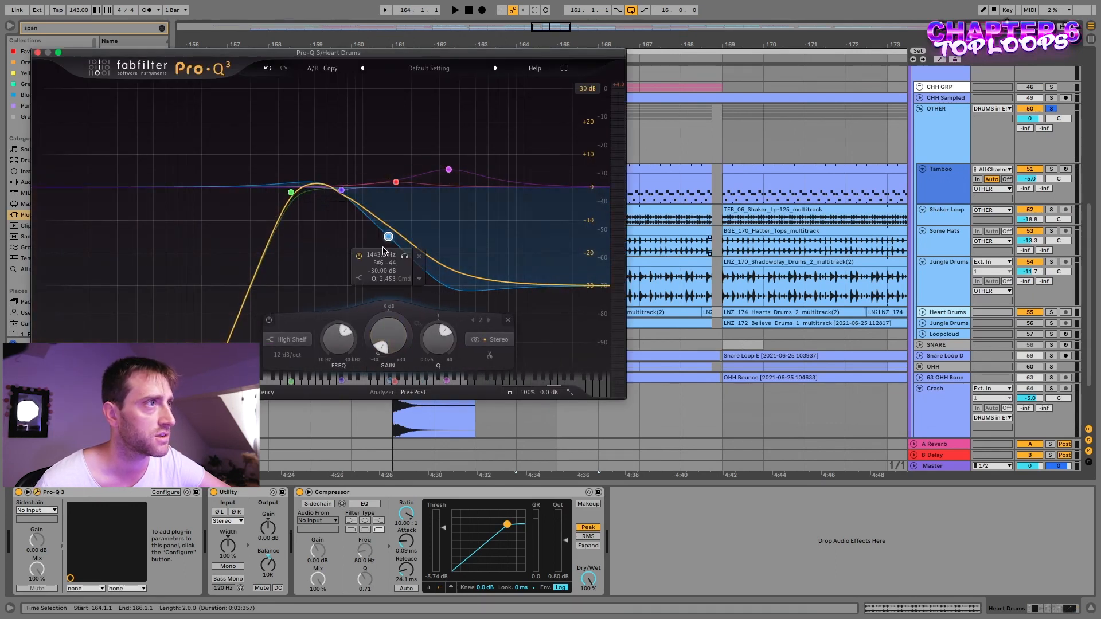
left_click(267, 68)
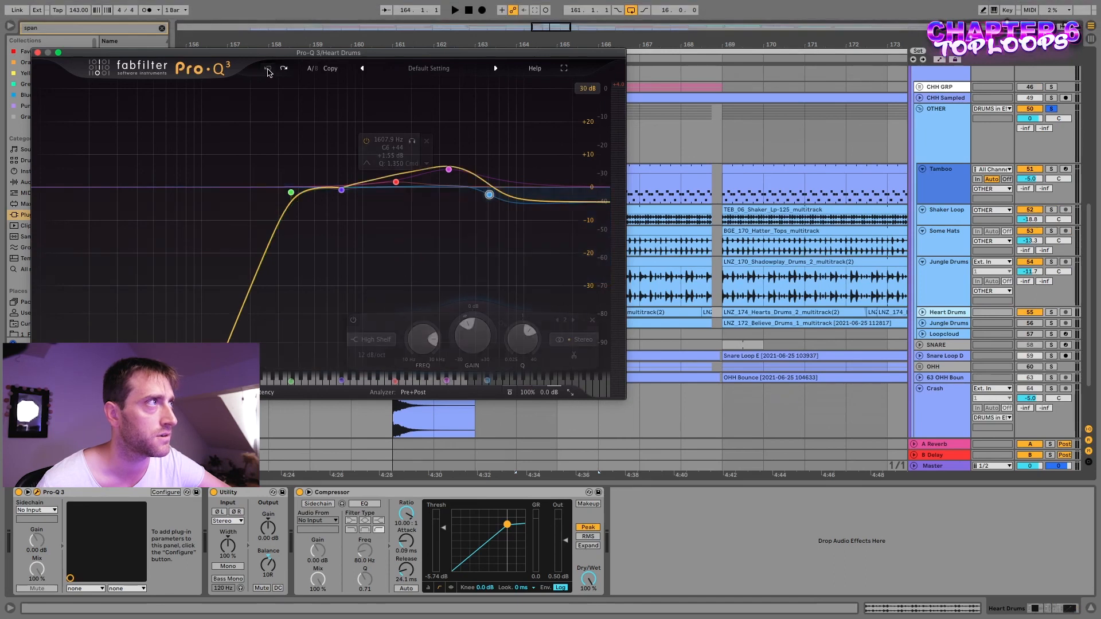
left_click(38, 53)
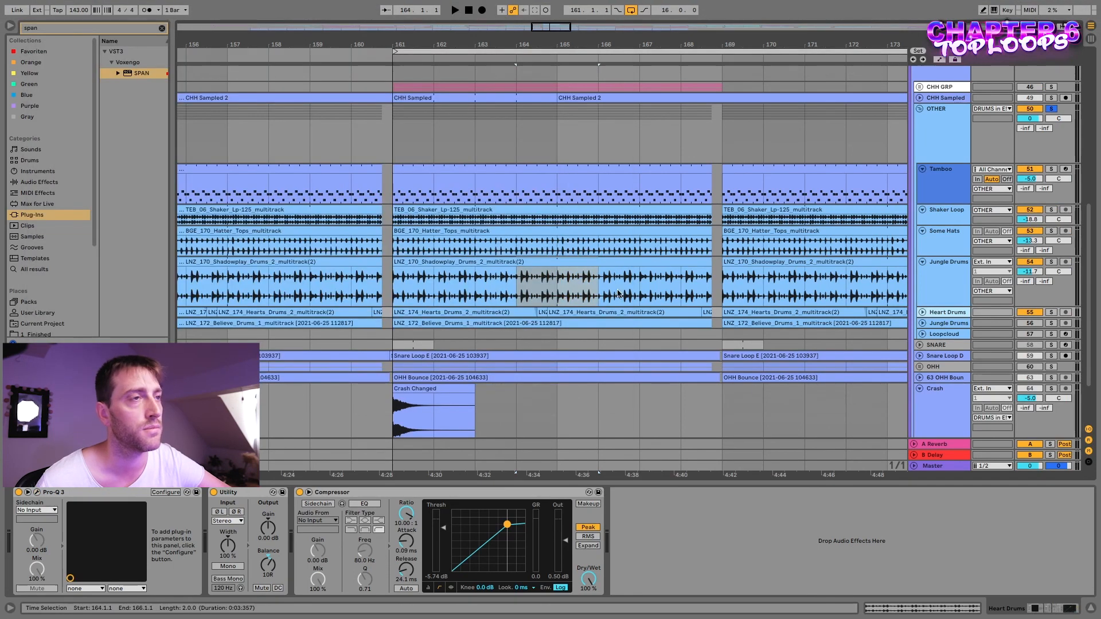
- Show the LNZ_170_Shadowplay_Drums_2 clip's sample and examine its waveform by marking 2.1.1 to 2.2.2 and the following beats
left_click(462, 295)
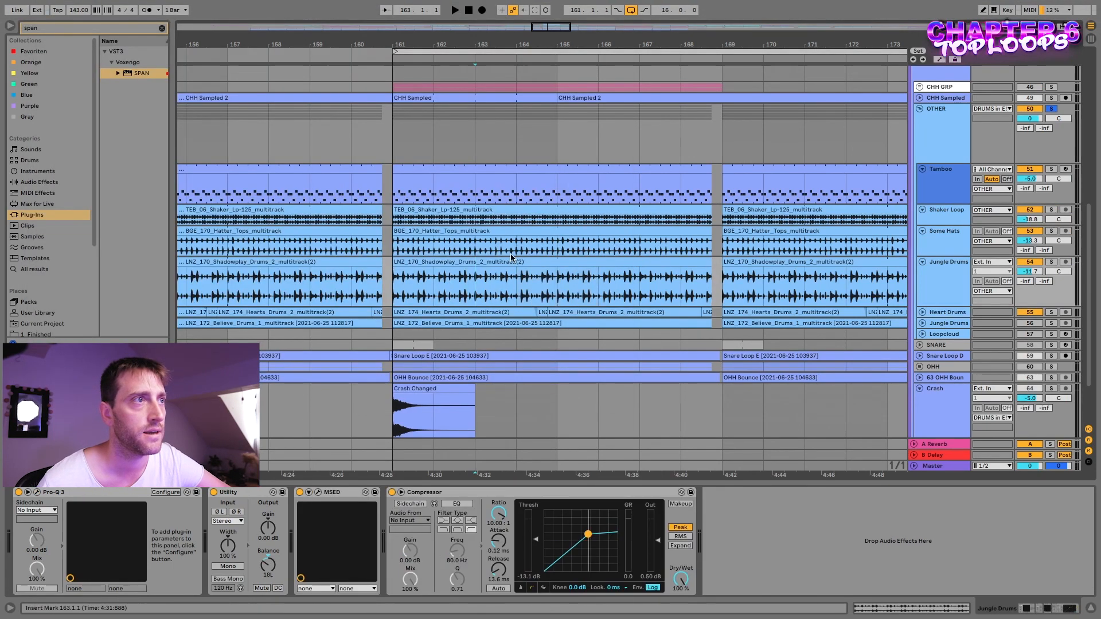
scroll(540, 293, "up", 5)
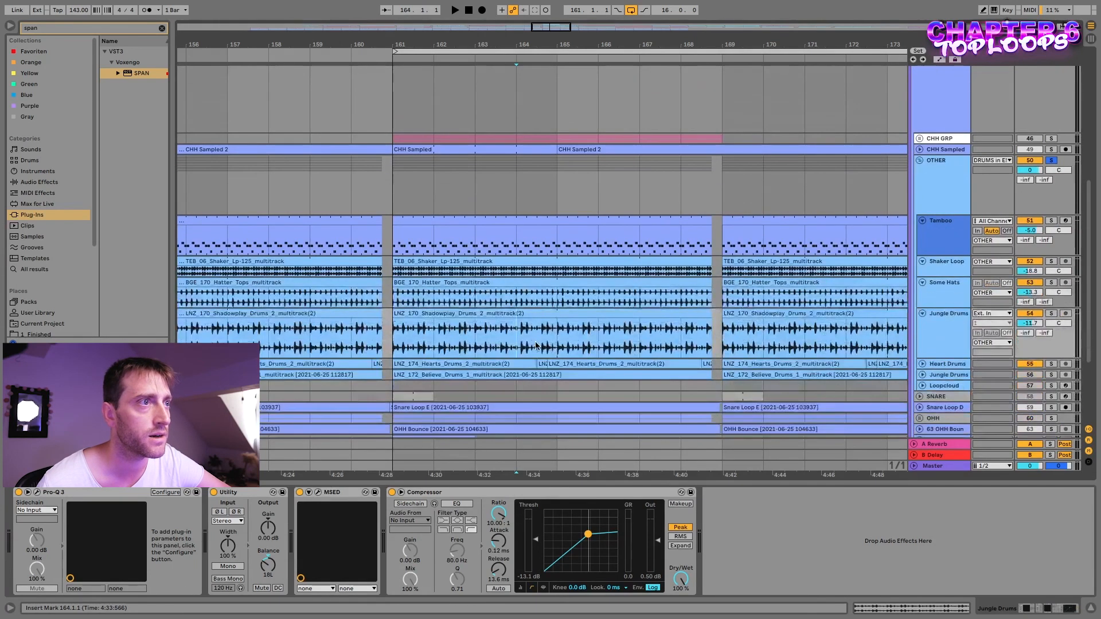
scroll(527, 348, "up", 3)
scroll(527, 348, "up", 2)
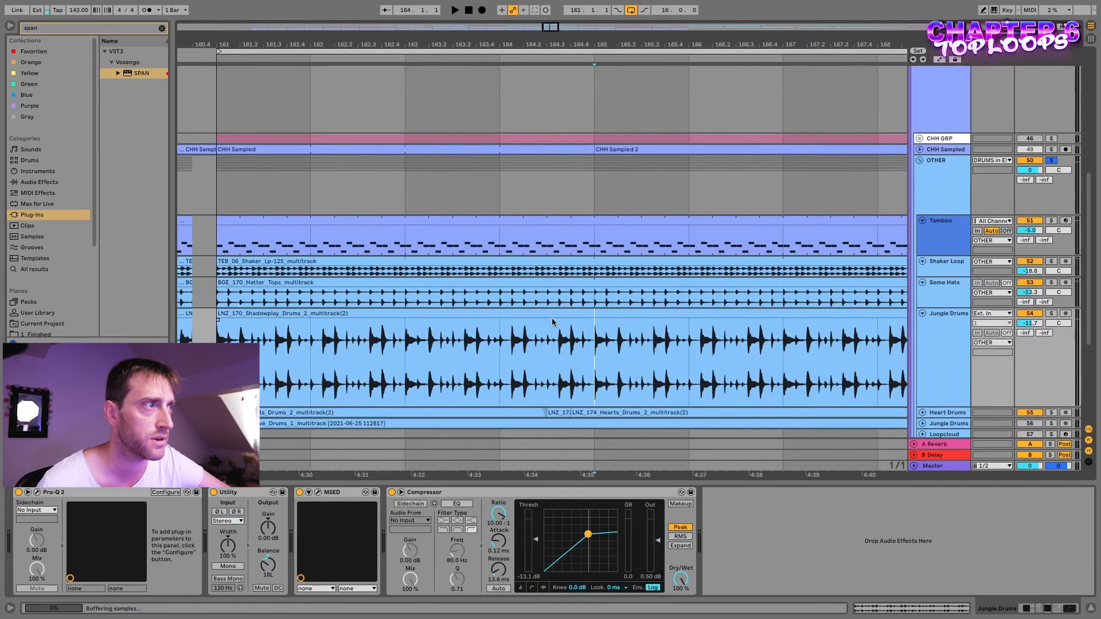
left_click(887, 610)
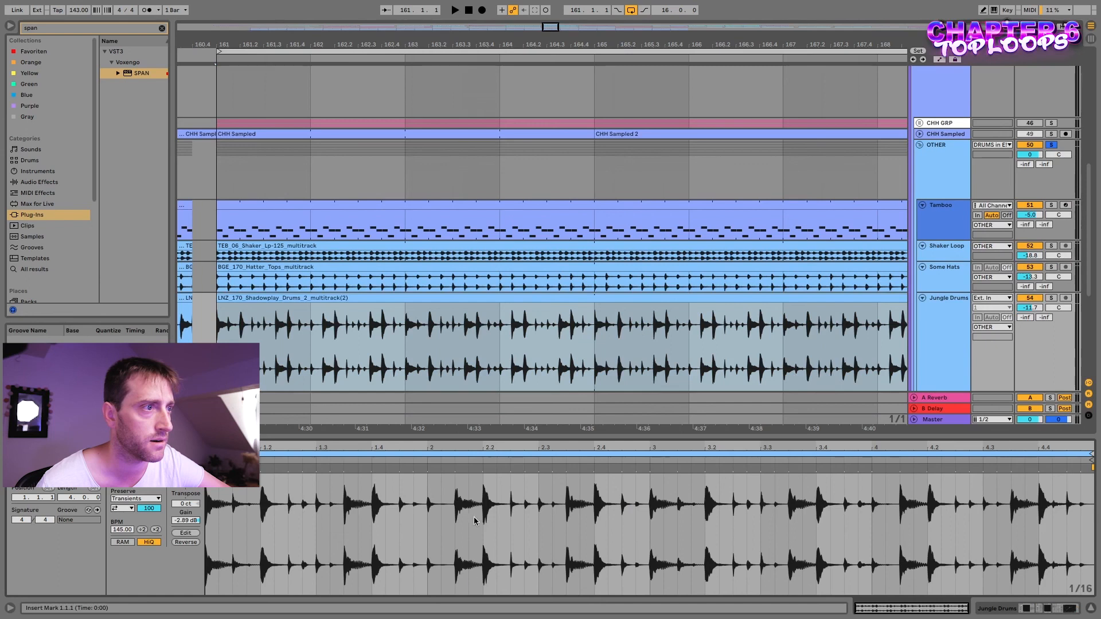
left_click_drag(436, 491, 496, 488)
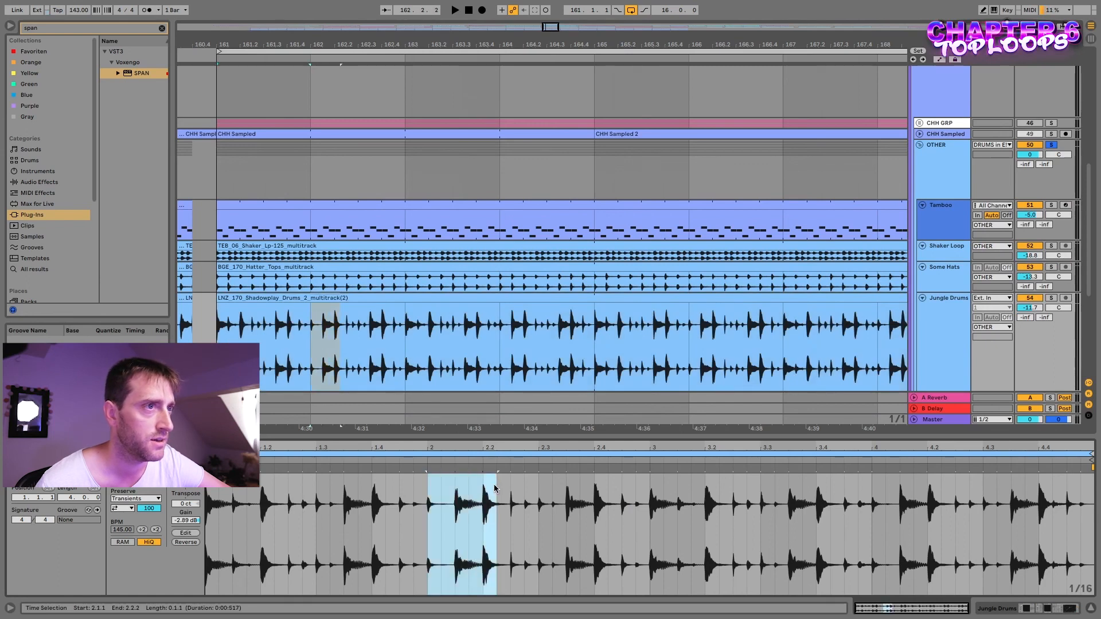
scroll(443, 335, "down", 2)
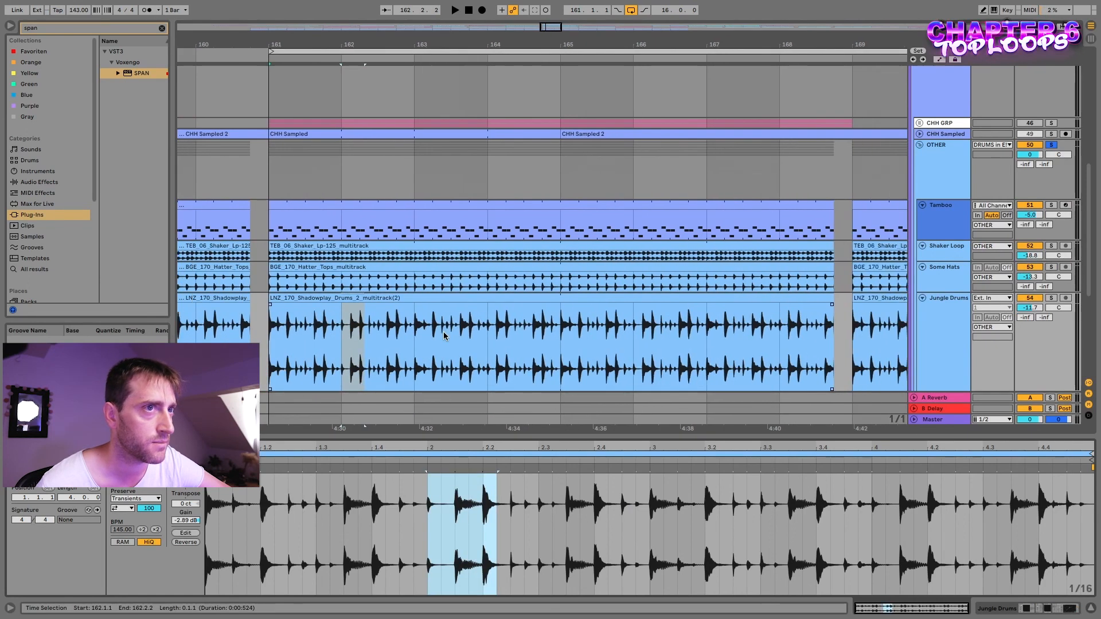
scroll(536, 339, "down", 2)
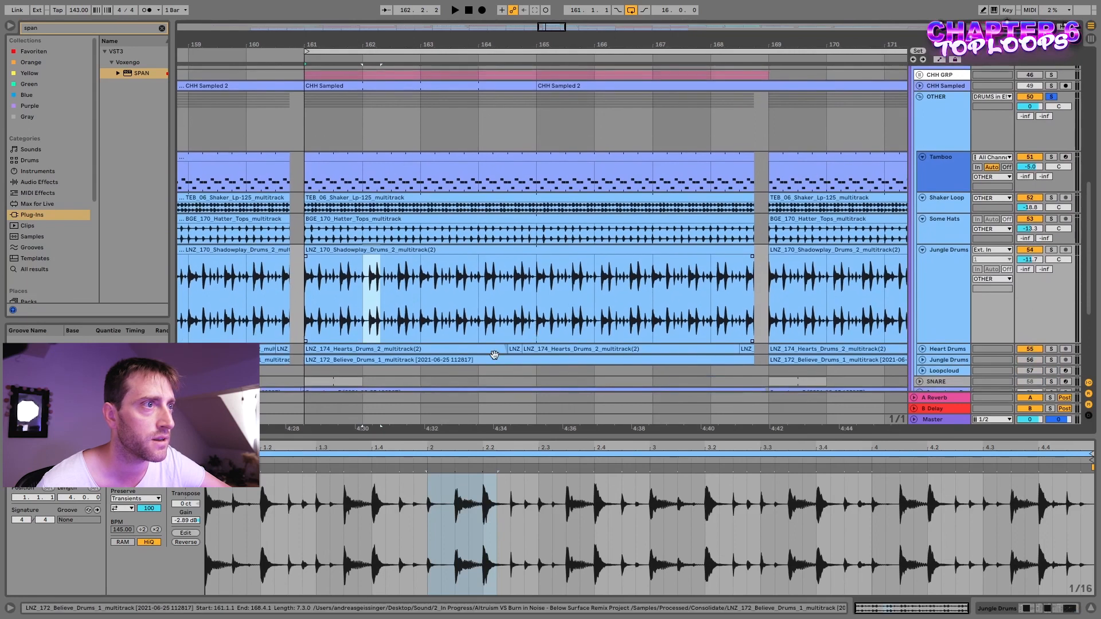
left_click_drag(501, 504, 564, 504)
- Enlarge the Heart Drums track and inspect the short LNZ_174_Hearts_Drums_2 clip between 164.3.1 and 164.4.1
scroll(506, 350, "up", 3)
scroll(505, 346, "down", 1)
scroll(504, 315, "up", 3)
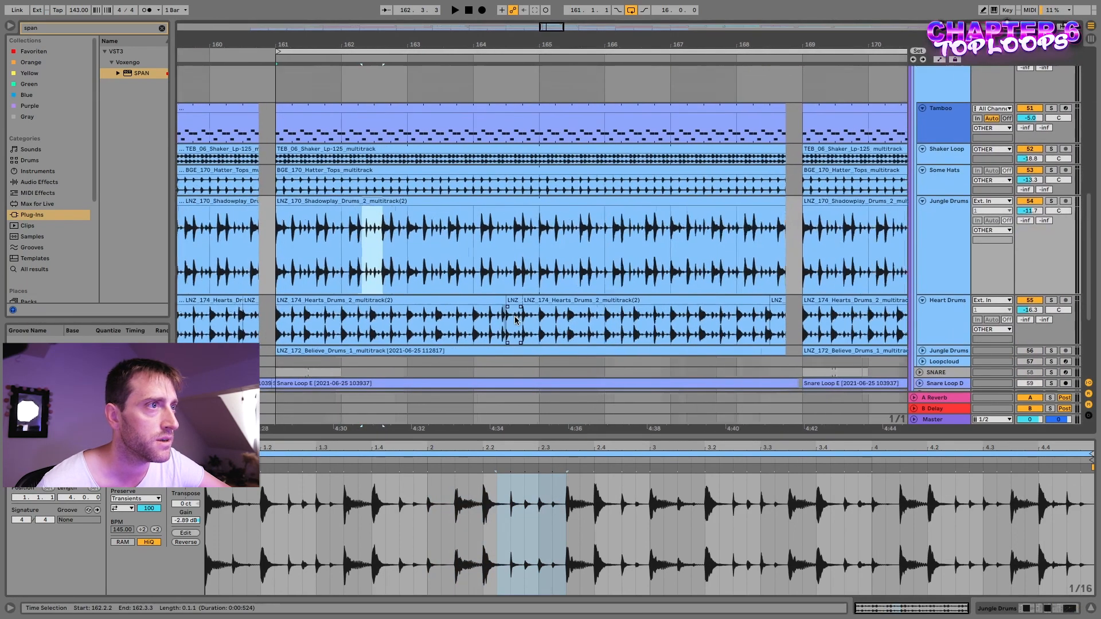
left_click(512, 312)
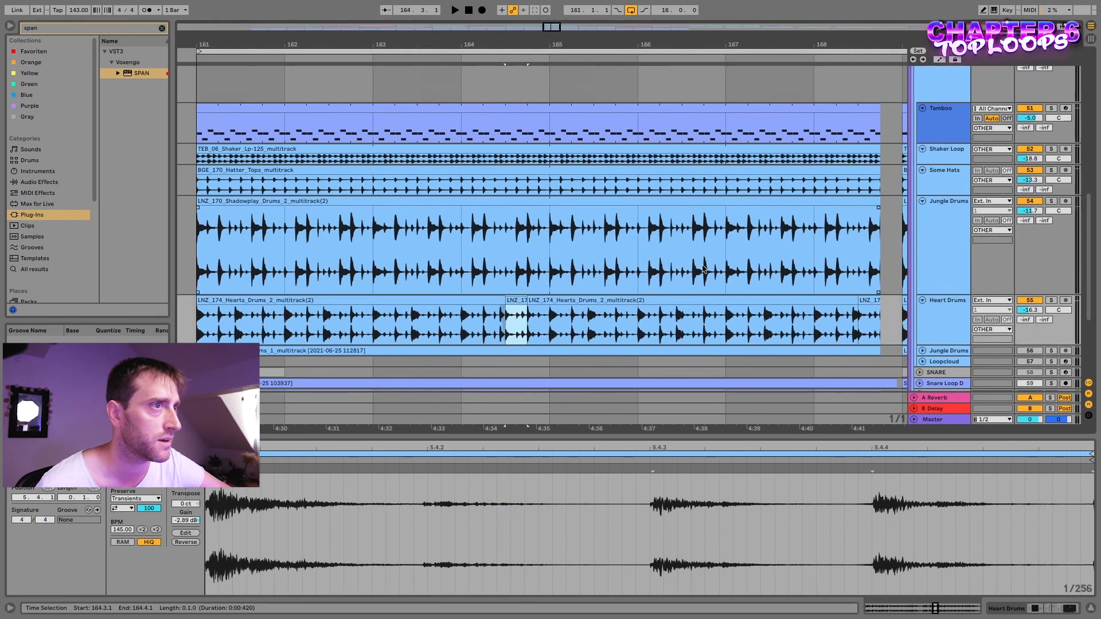
- Return to the Shadowplay drums clip at bar 161 and examine the first bars of its sample, placing the insert mark at 1.4.4
scroll(620, 296, "down", 4)
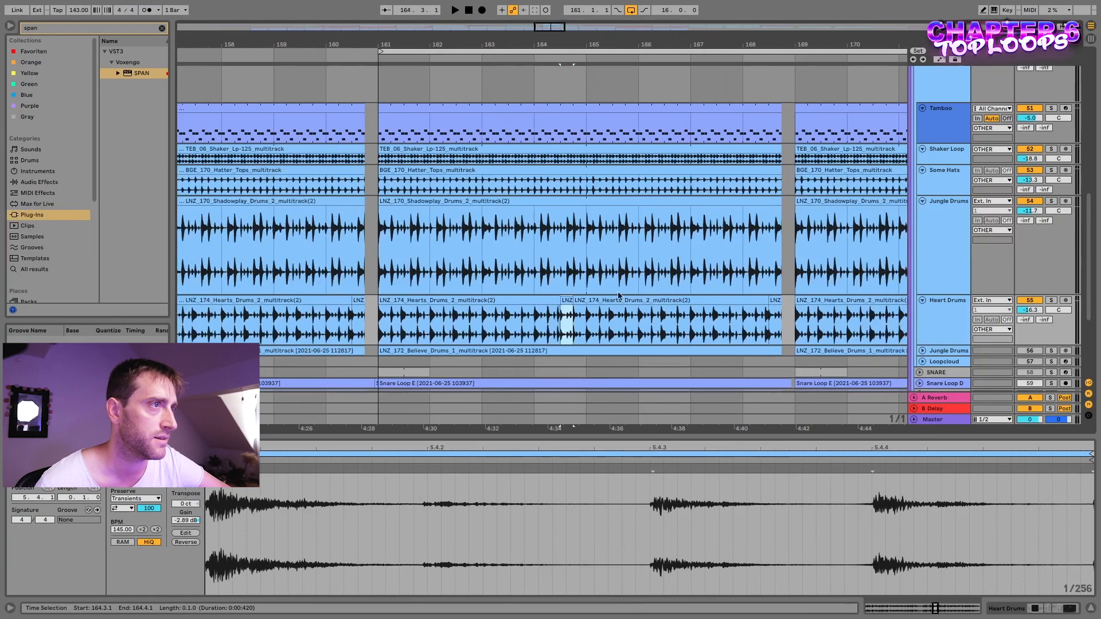
left_click(531, 201)
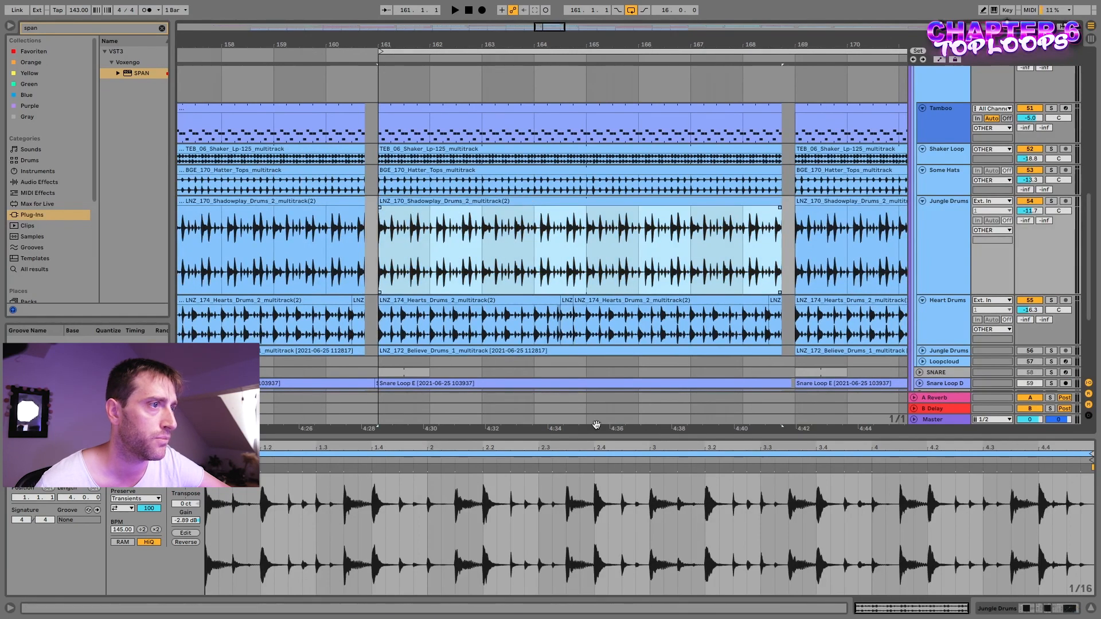
left_click_drag(423, 495, 586, 502)
left_click(418, 498)
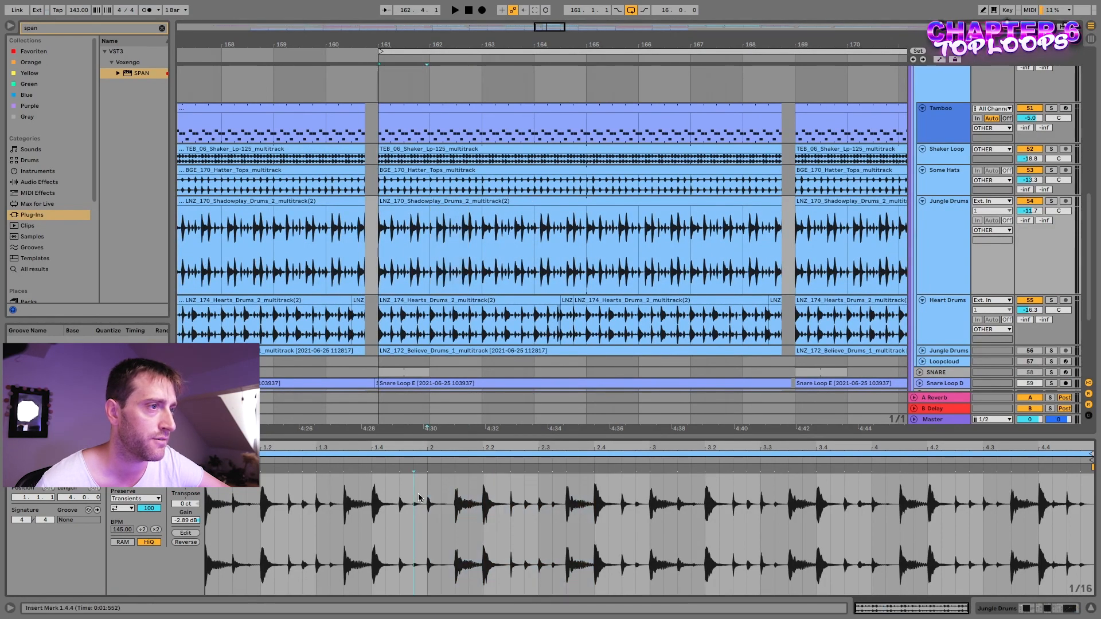
mouse_move(207, 460)
left_mouse_down()
mouse_move(470, 461)
mouse_move(219, 460)
left_mouse_up()
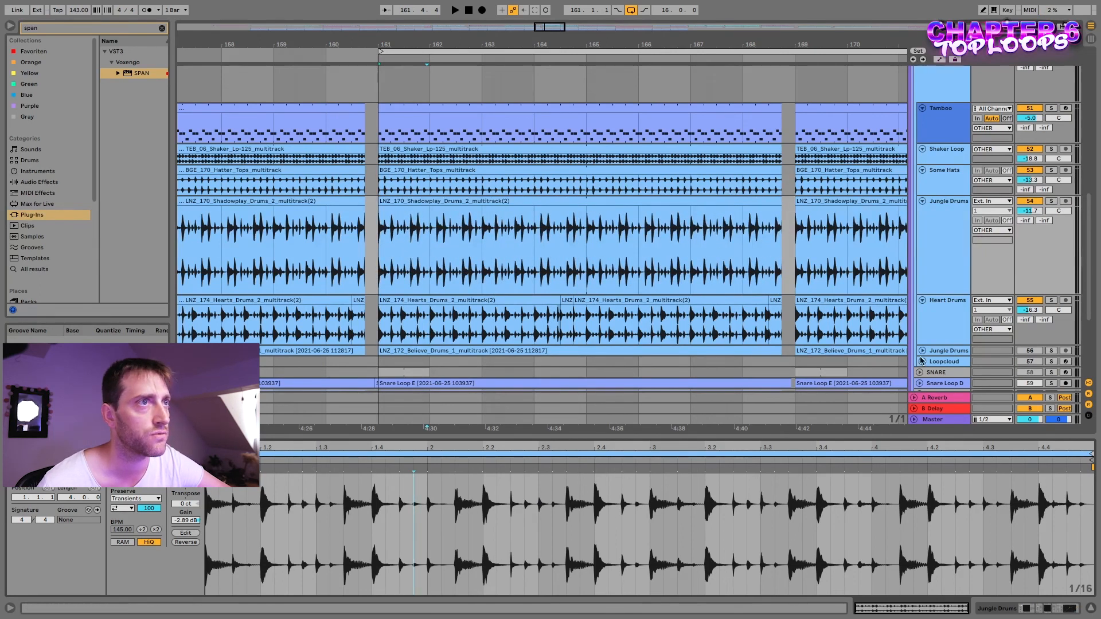
- Highlight the Shadowplay drums clip from bar 161 to 169, then just bars 163 to 166, to examine its repetition
left_click(706, 204)
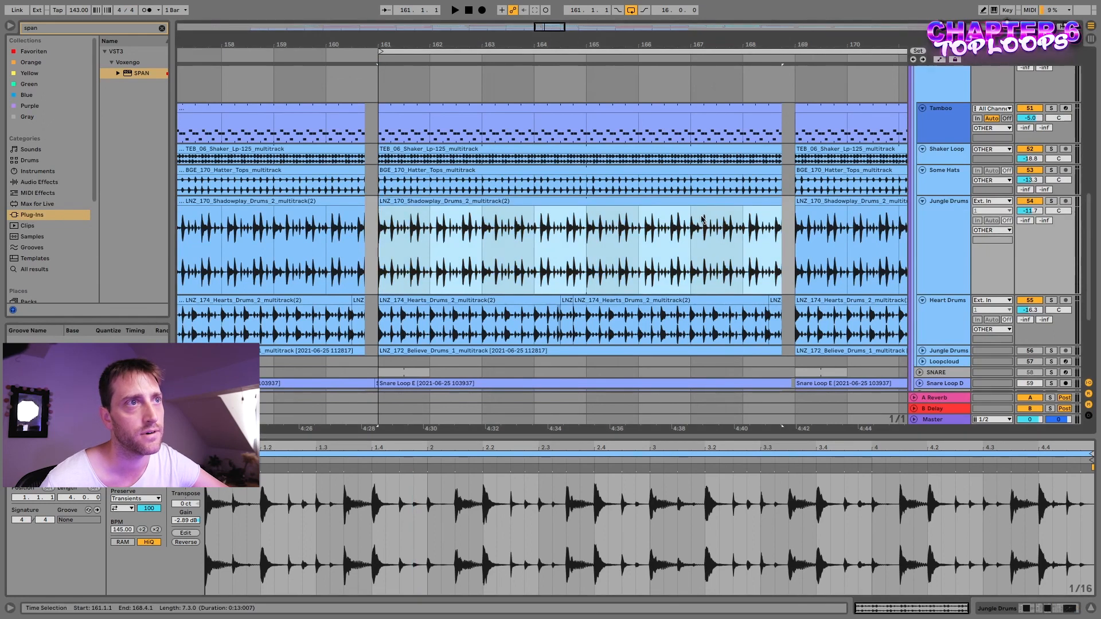
scroll(693, 212, "down", 4)
left_click(576, 242)
left_click_drag(485, 243, 758, 245)
scroll(665, 230, "right", 4)
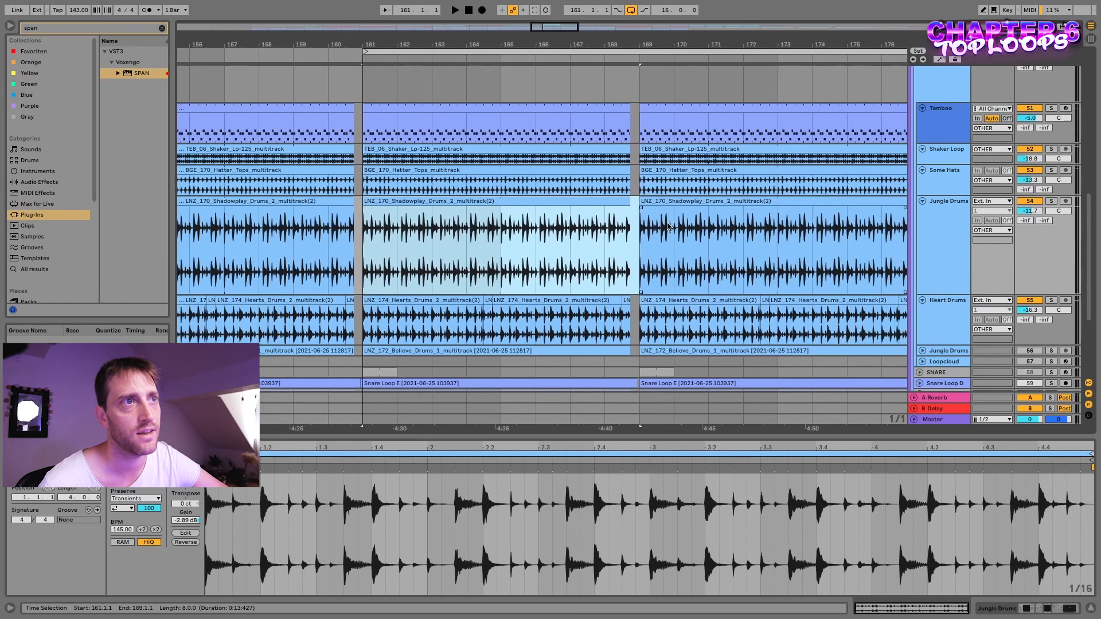
left_click_drag(412, 240, 519, 247)
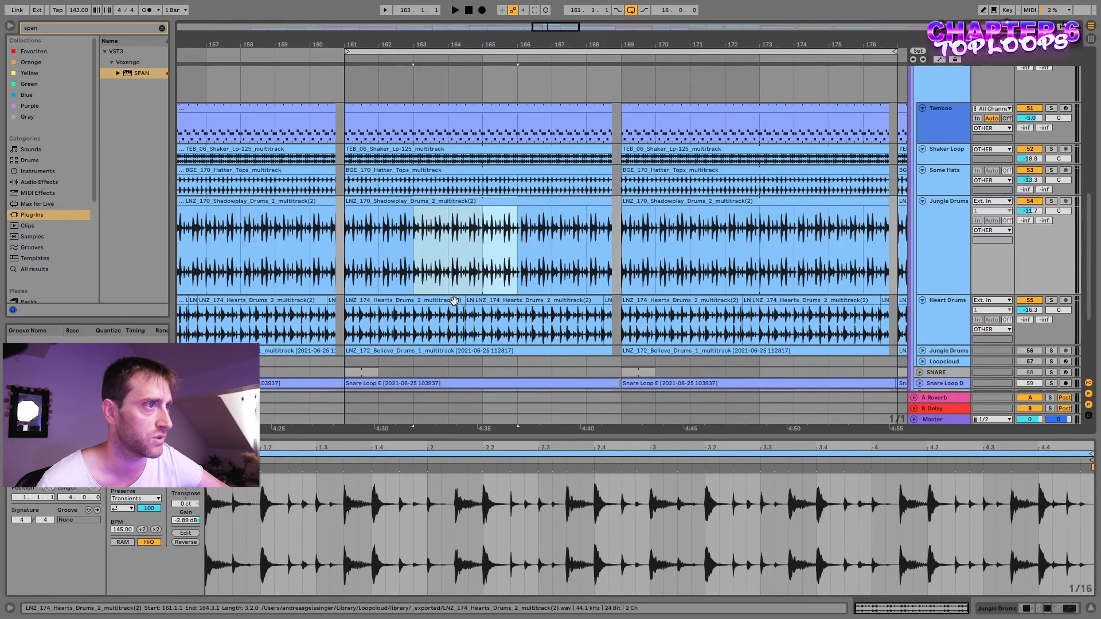
- In the upper Jungle Drums track's device chain, remove MSED and move Utility behind the Compressor
scroll(456, 303, "down", 1)
scroll(469, 307, "up", 3)
key("shift+Tab")
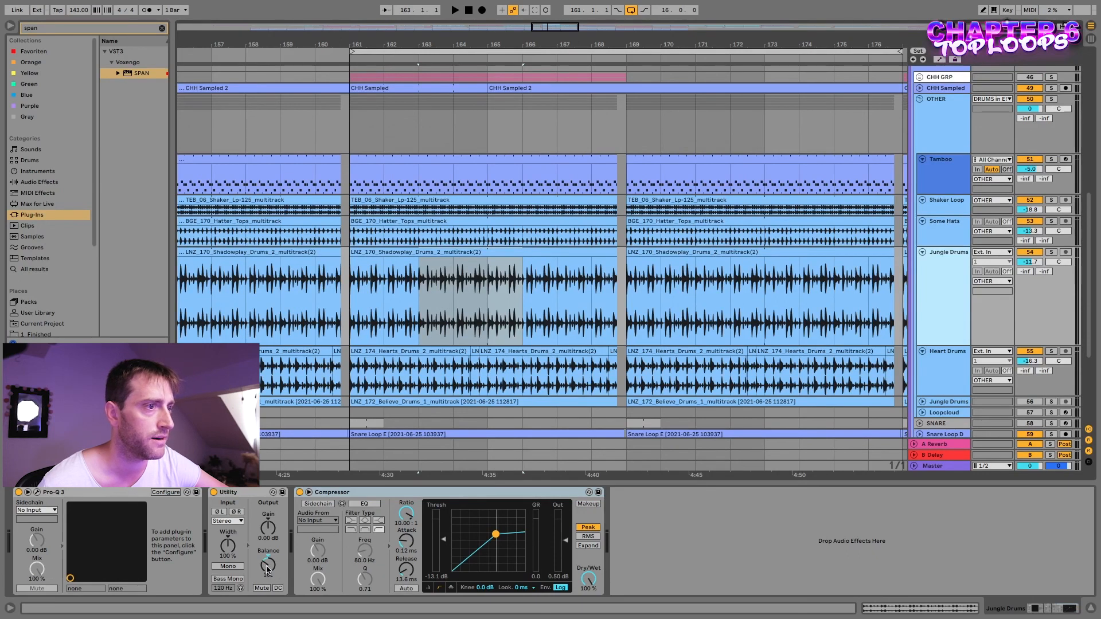
left_click_drag(243, 495, 642, 508)
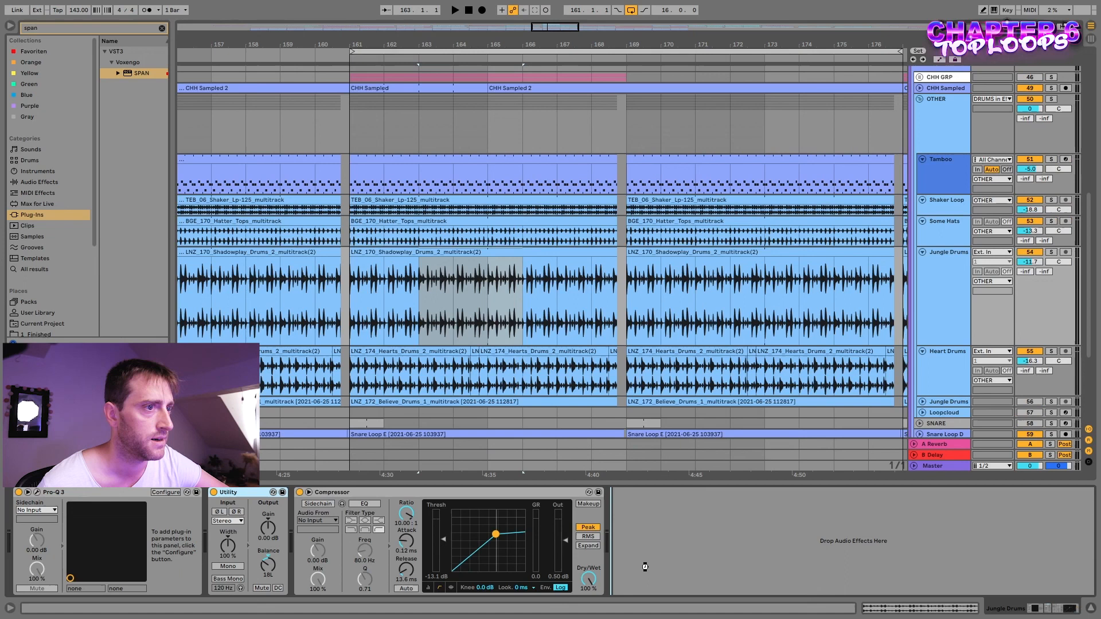
left_click_drag(645, 567, 619, 550)
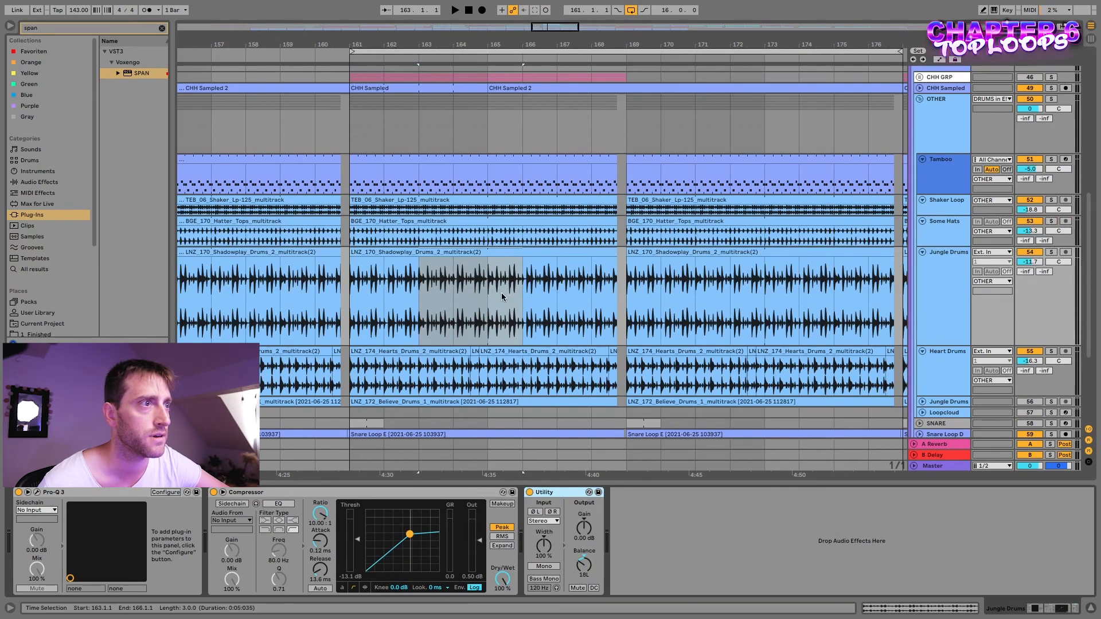
- Open the MSED on the Some Hats track, then solo the track and play its clip from bar 161
left_click(935, 222)
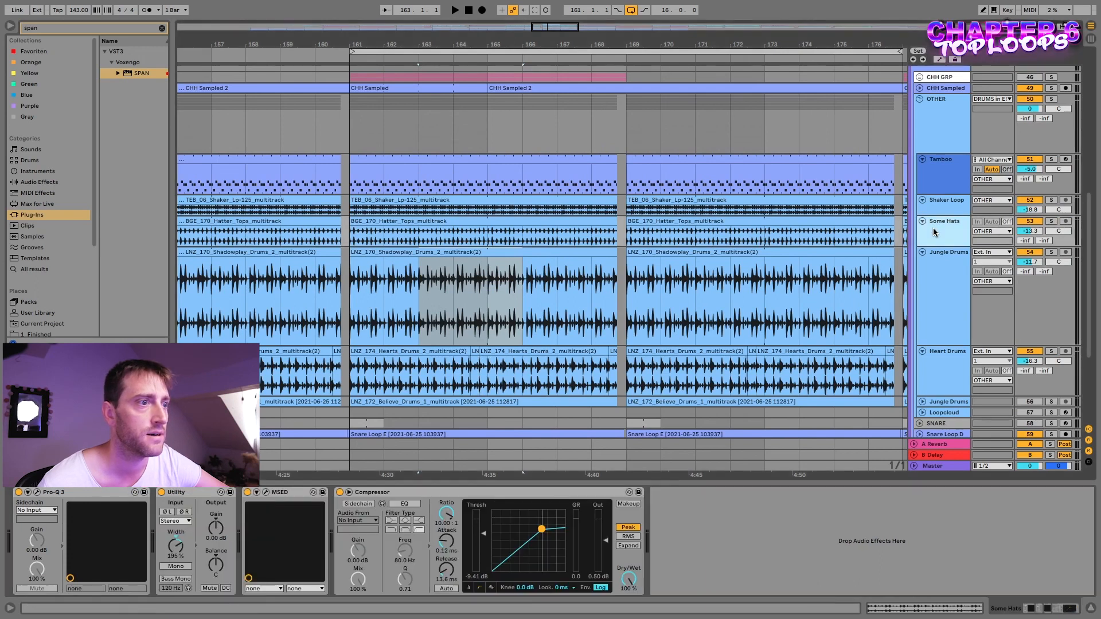
left_click(266, 493)
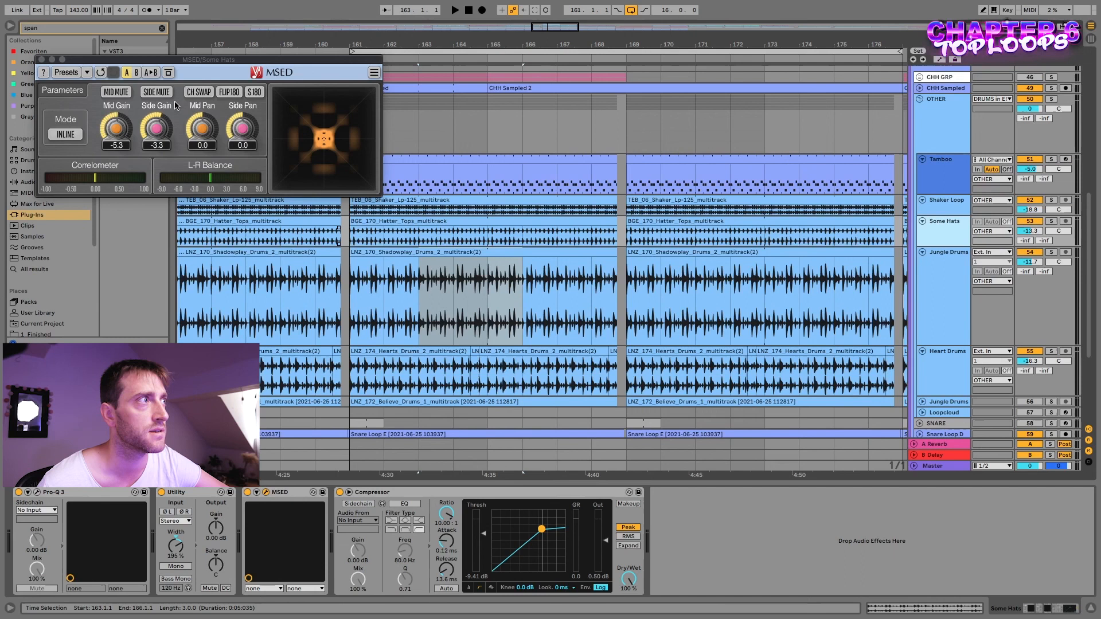
left_click(1052, 222)
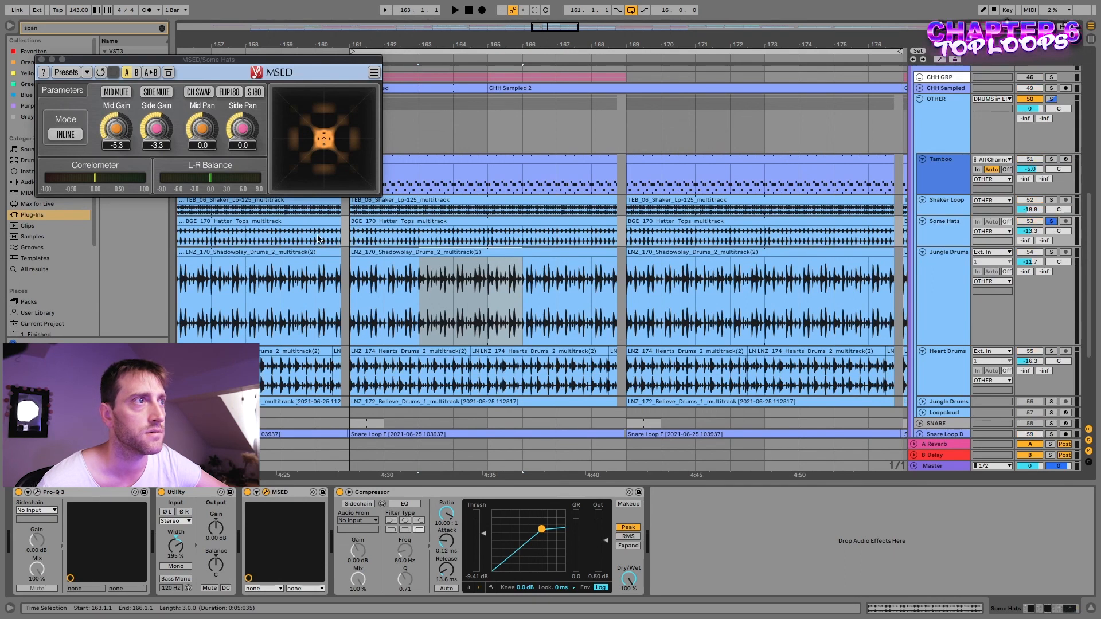
left_click(420, 225)
key("space")
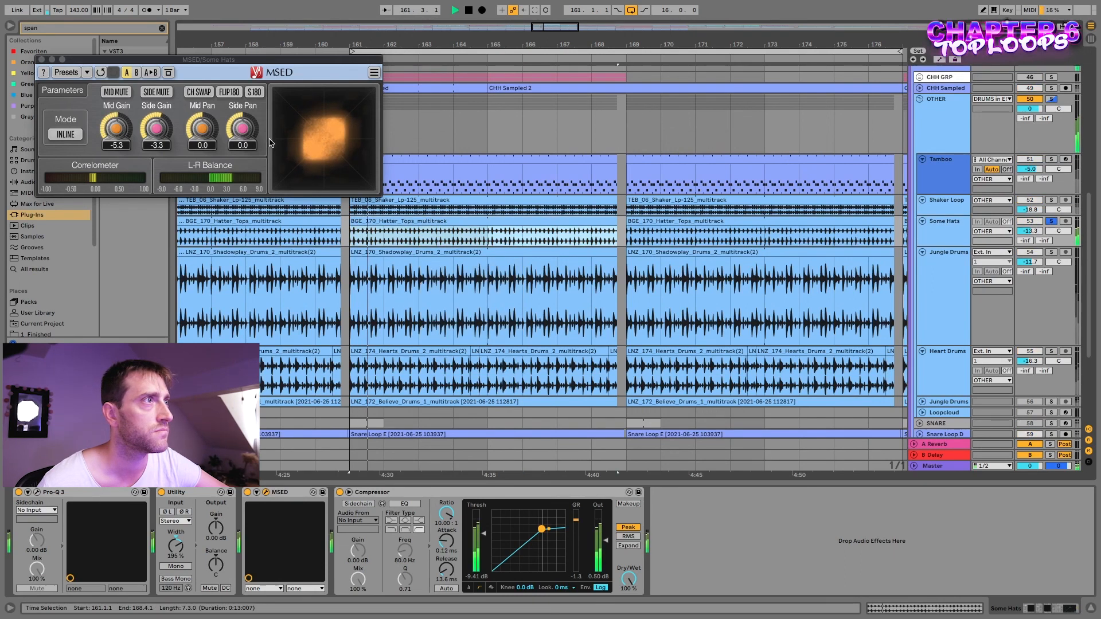
- Bypass and re-enable MSED on Some Hats repeatedly during playback to compare the sound with and without it
left_click(248, 493)
left_click(248, 493)
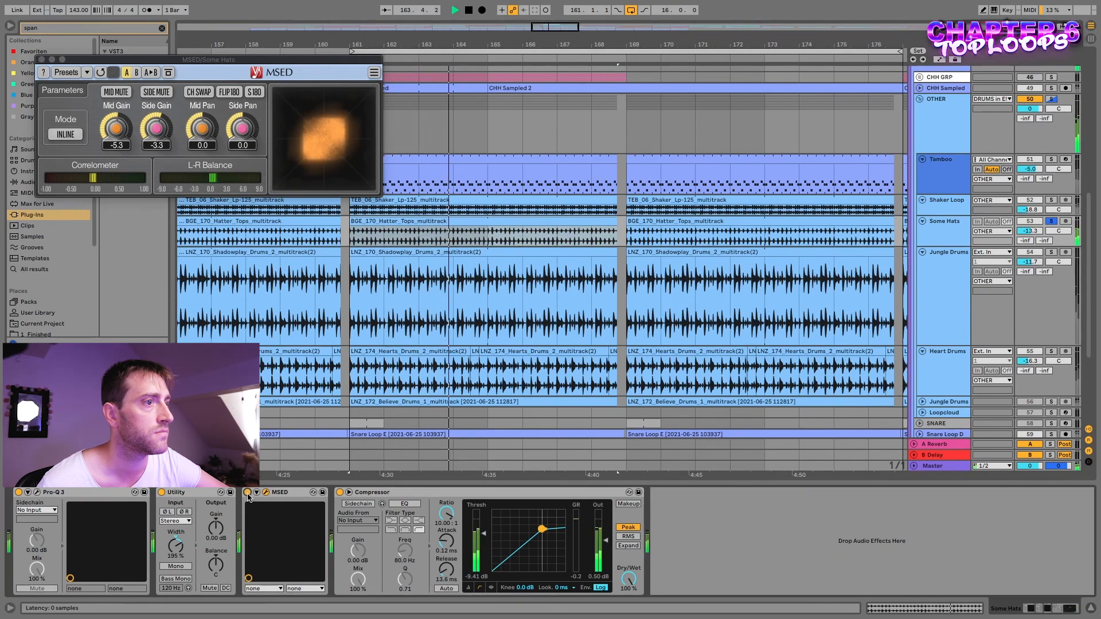
left_click(247, 495)
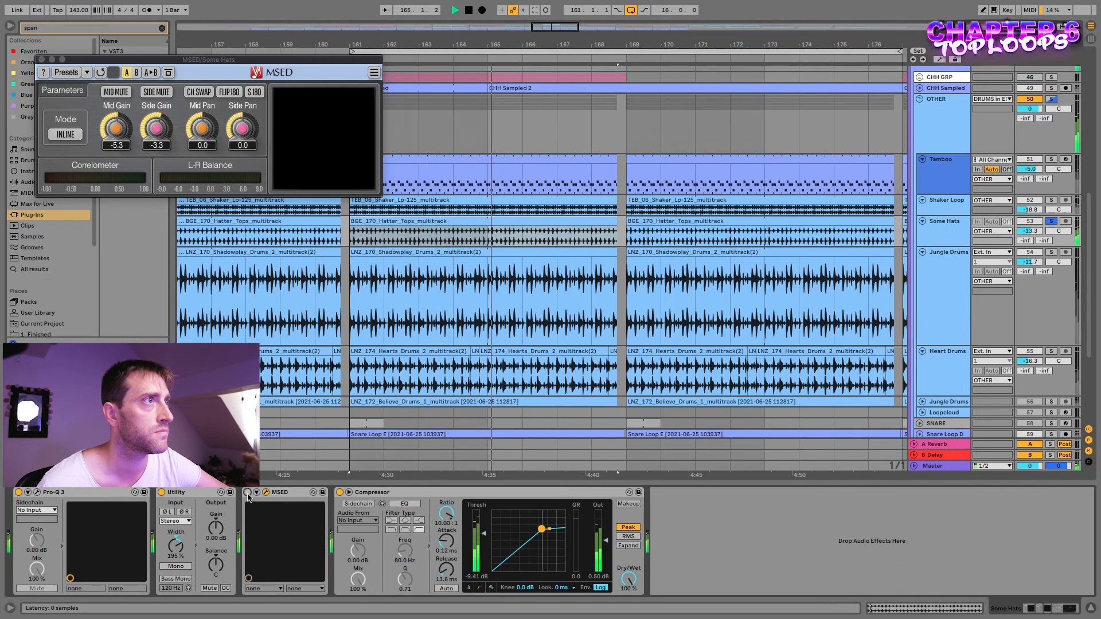
left_click(247, 494)
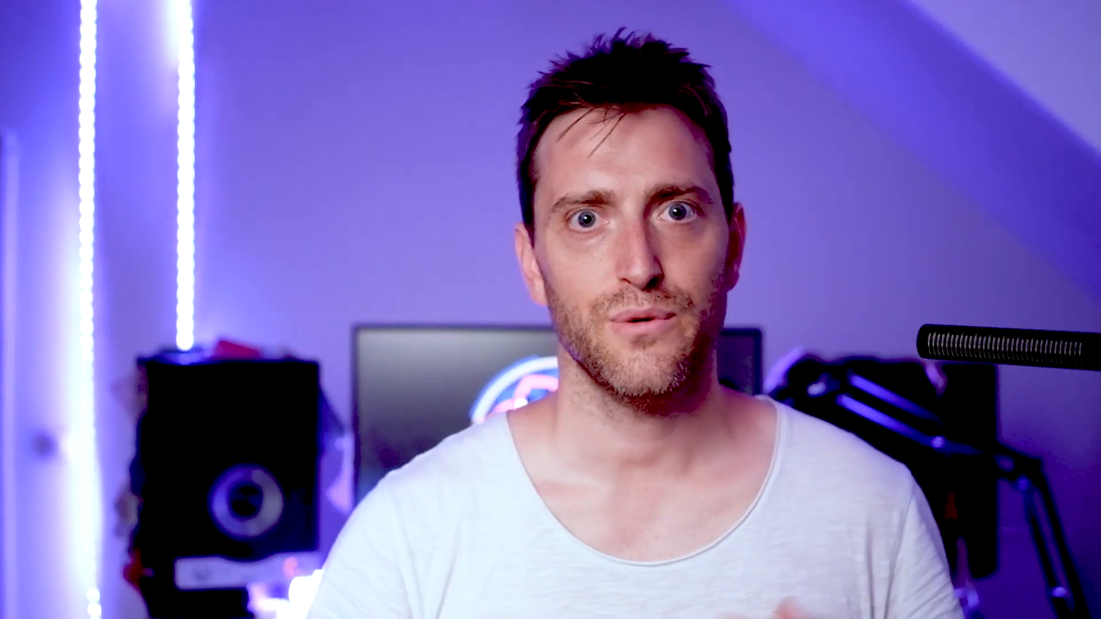